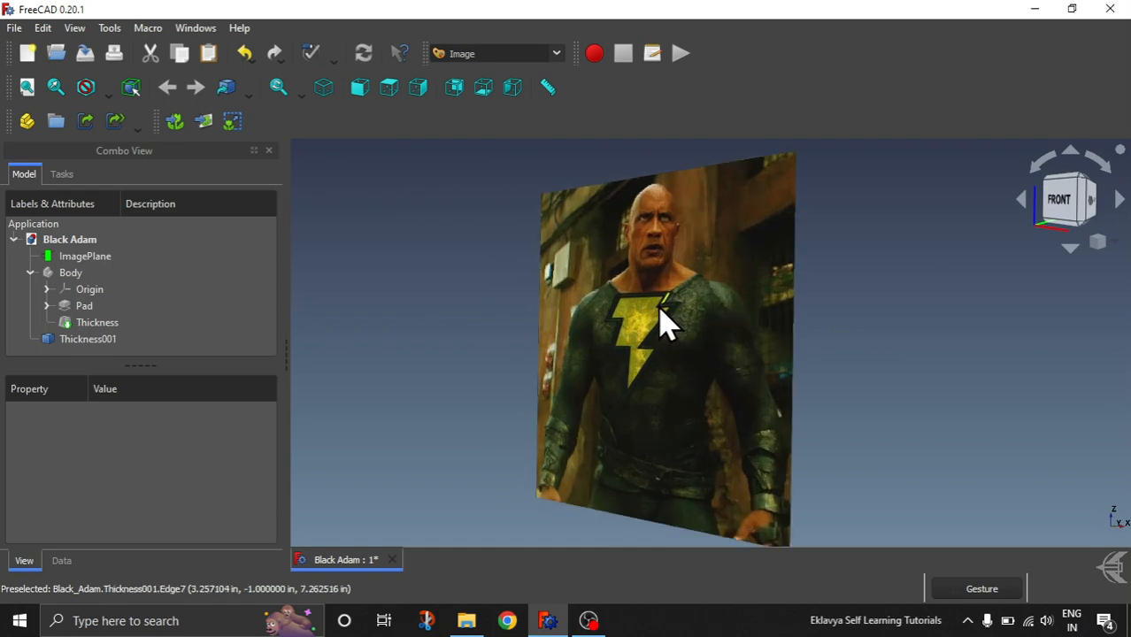
Examine the finished lightning bolt emblem on the character's chest in the image from several angles and distances.
scroll(690, 378, up, 2)
drag(699, 387, 832, 356)
scroll(625, 370, down, 2)
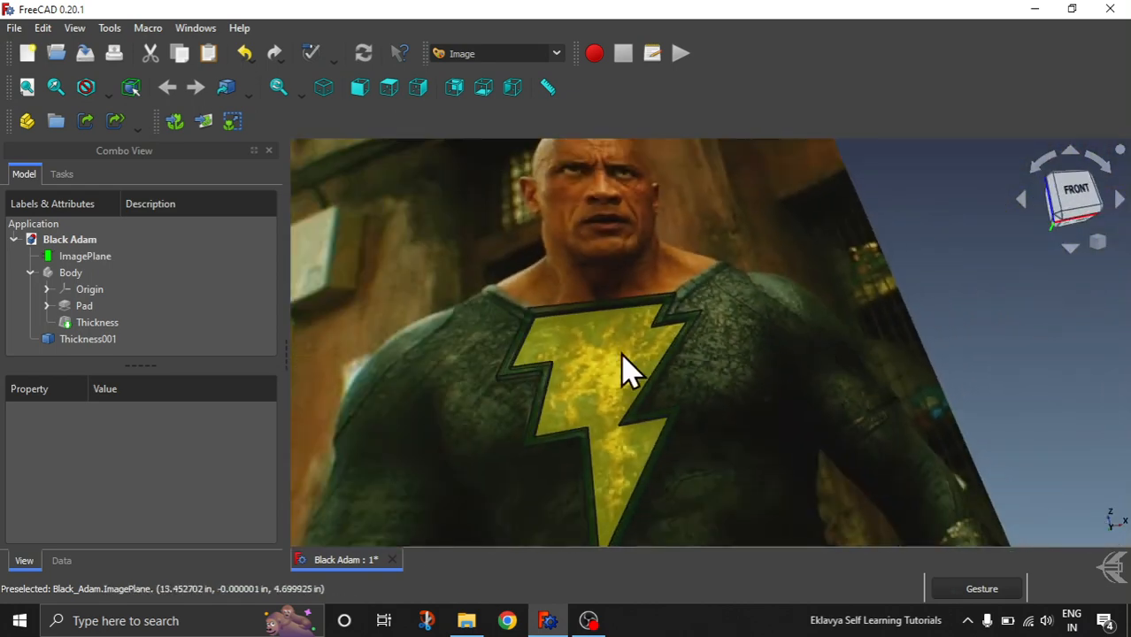
drag(429, 349, 517, 335)
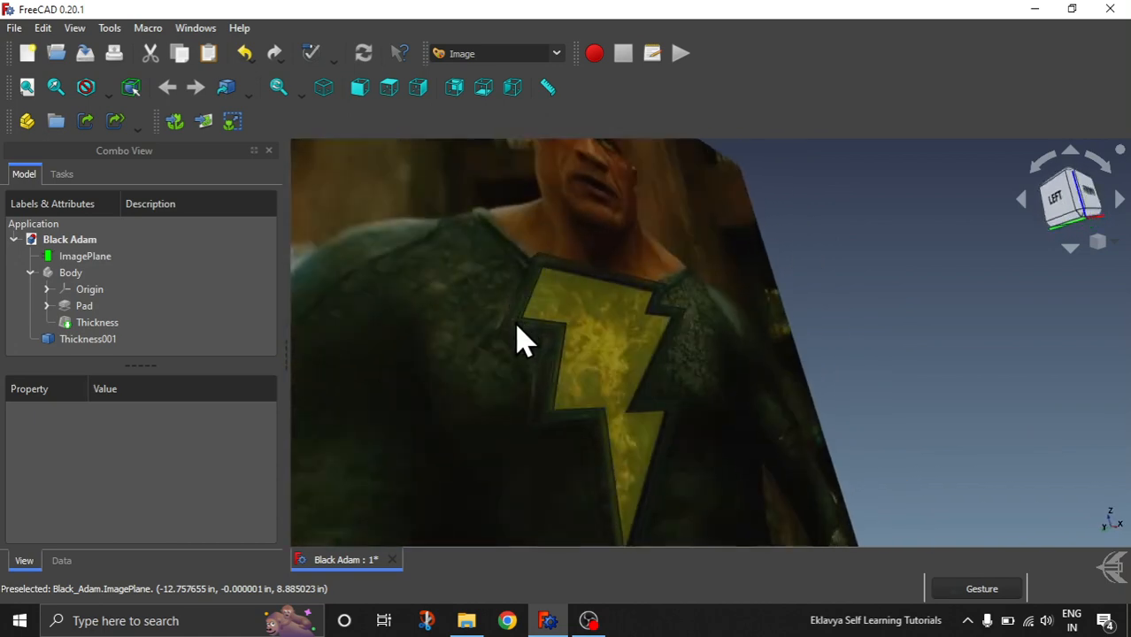
scroll(520, 353, up, 2)
scroll(598, 336, down, 3)
drag(597, 337, 578, 412)
scroll(599, 373, up, 2)
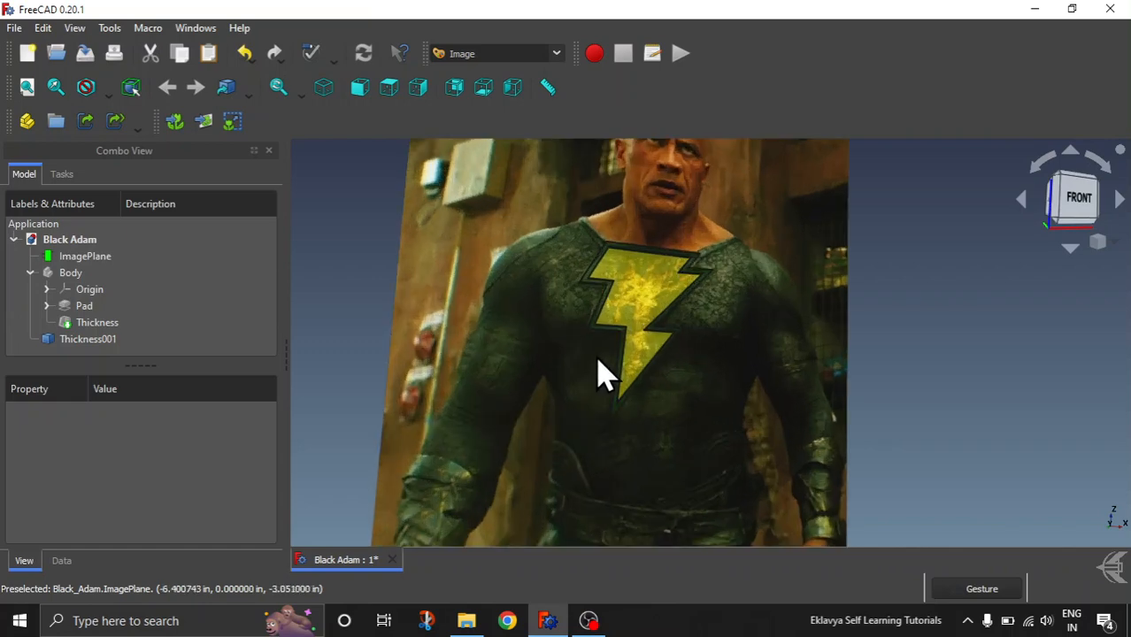
scroll(591, 373, down, 3)
scroll(591, 374, up, 1)
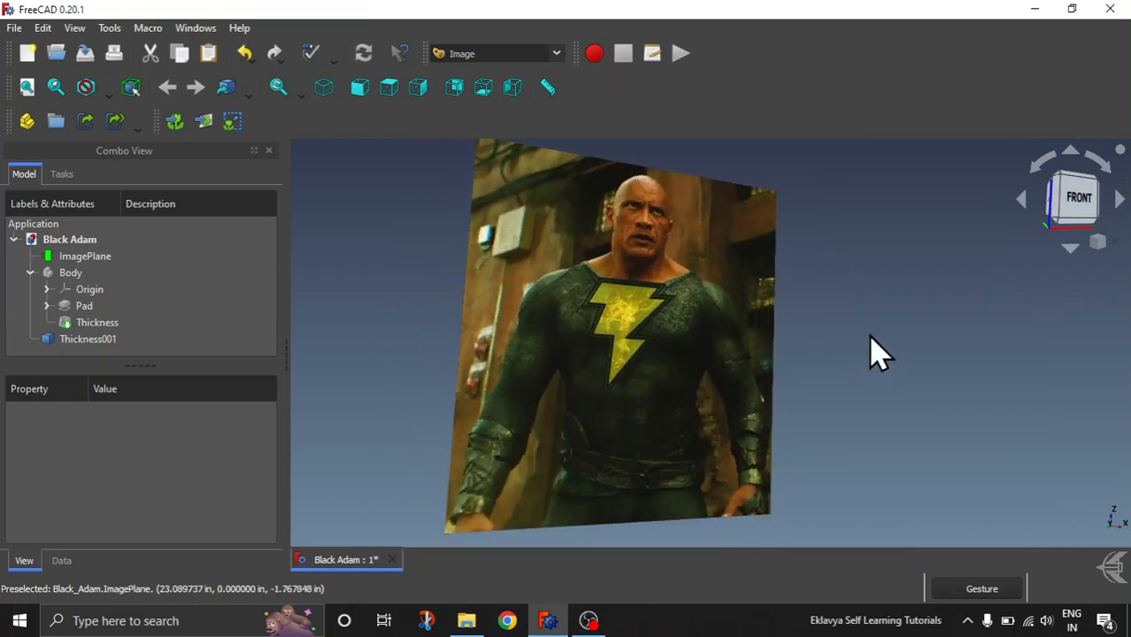
drag(869, 351, 790, 356)
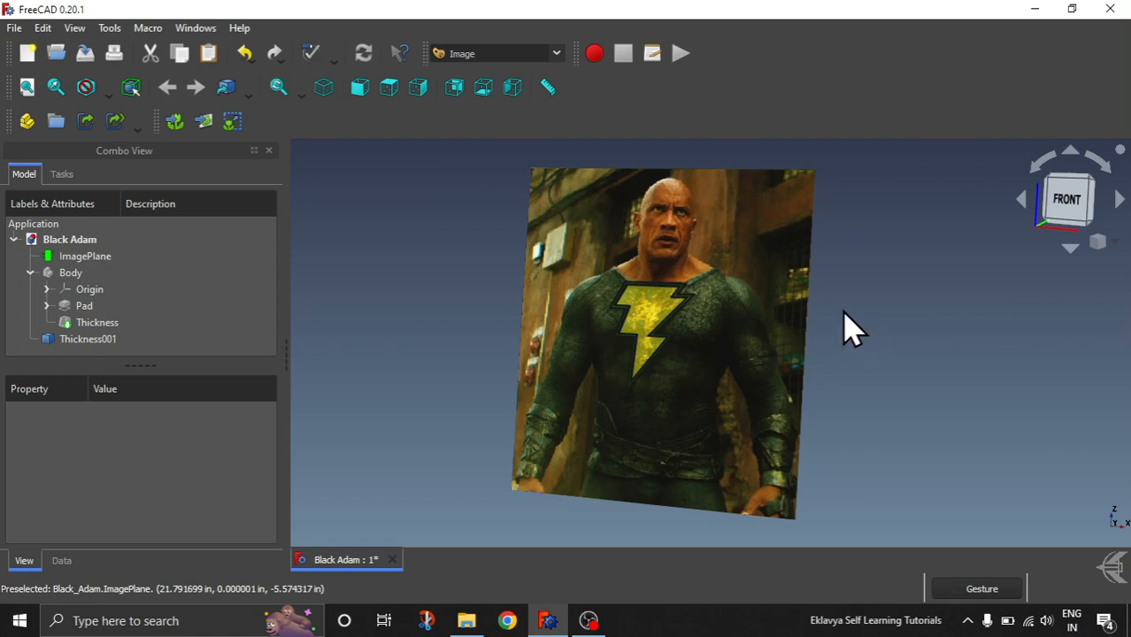
drag(889, 305, 941, 339)
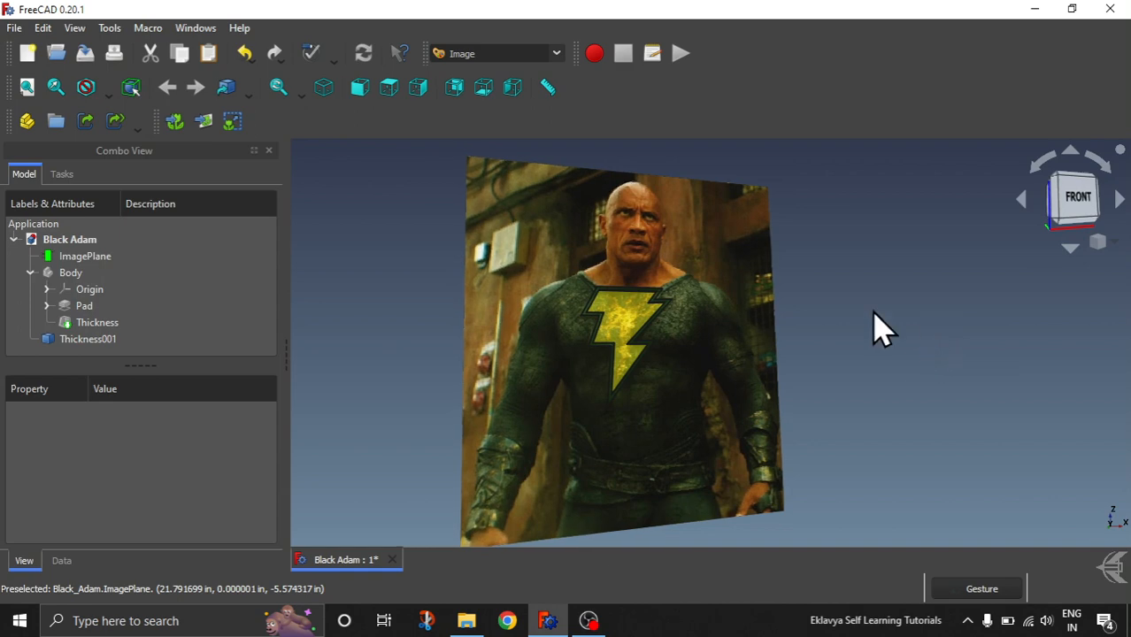
click(556, 54)
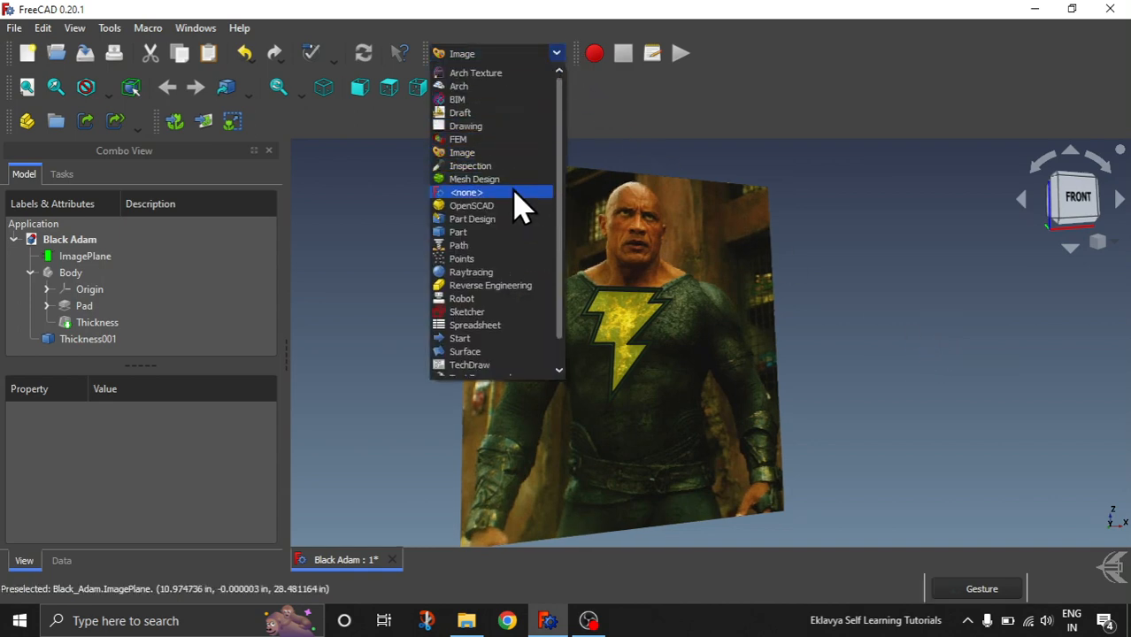
click(970, 295)
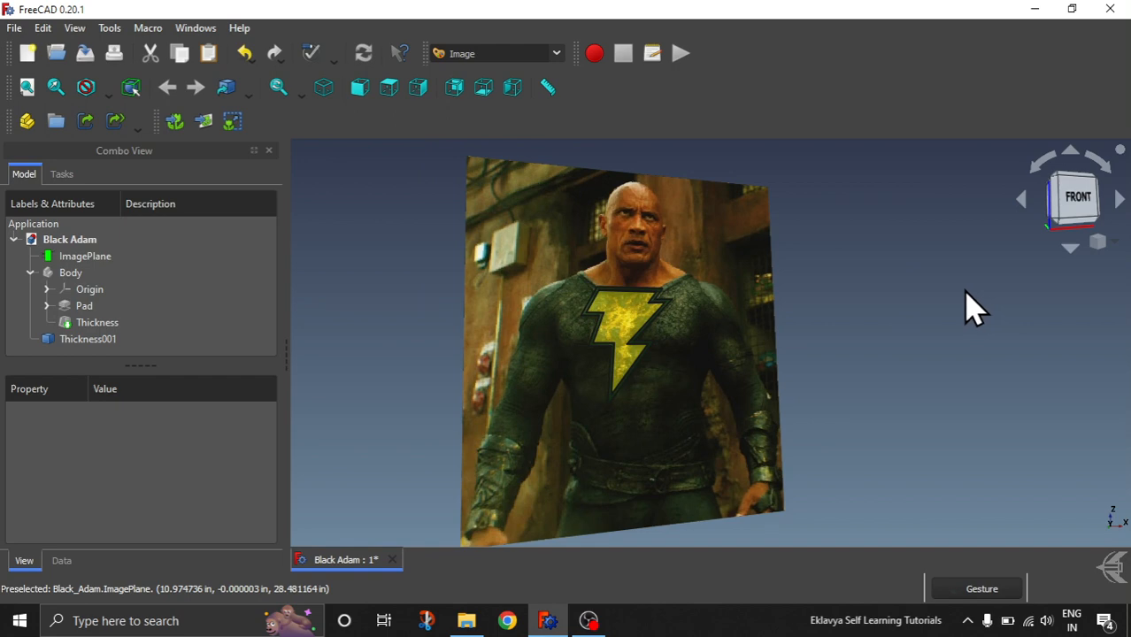
Close the Black Adam document and create a new empty document.
click(392, 559)
click(659, 343)
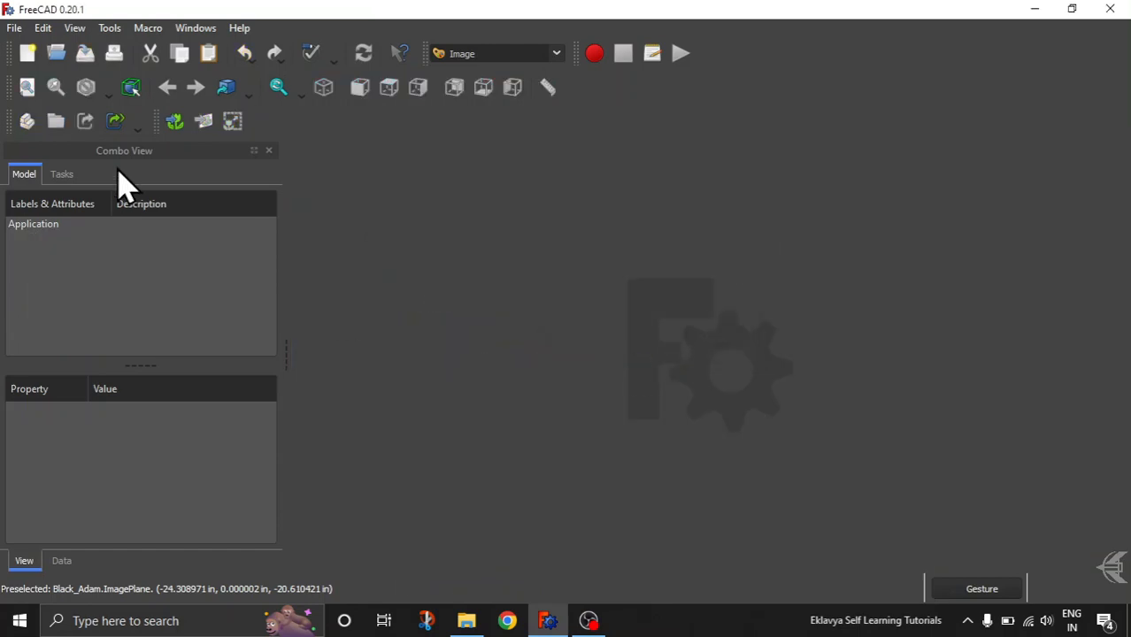
click(25, 60)
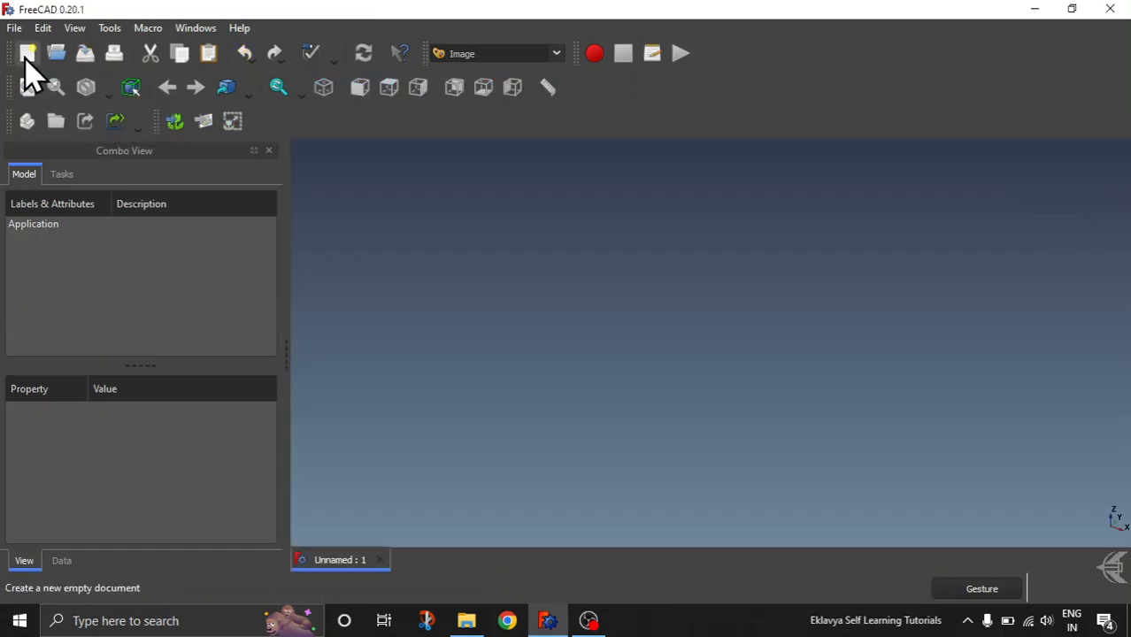
In the Image workbench, import Black Adam.jpg as an image plane on the XZ-Plane with an offset of 0.
click(476, 55)
click(483, 156)
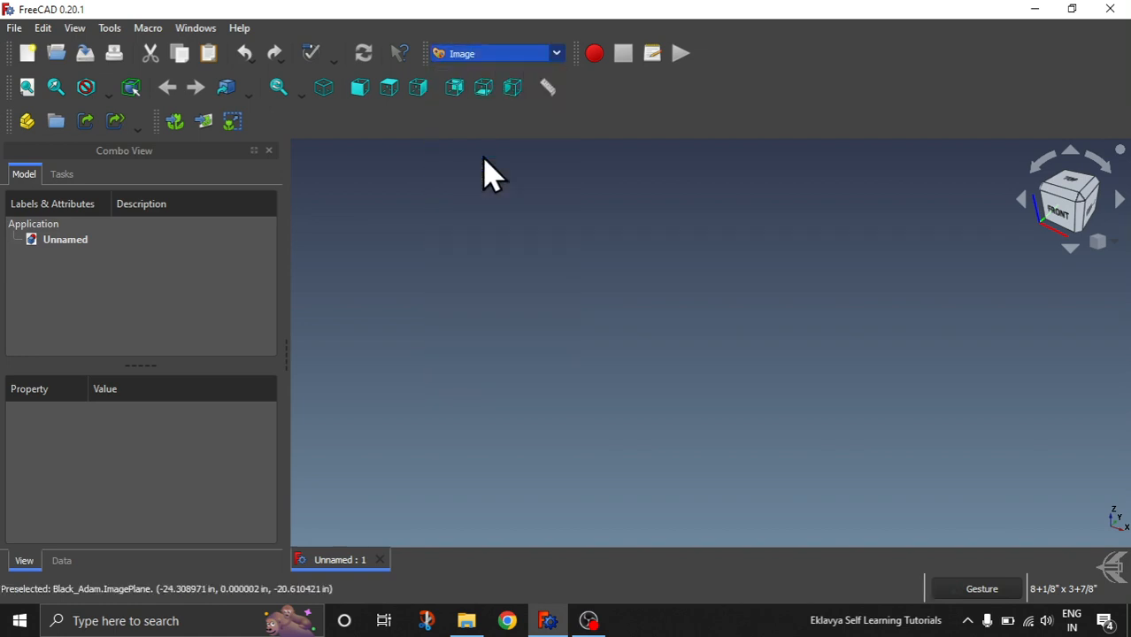
click(205, 124)
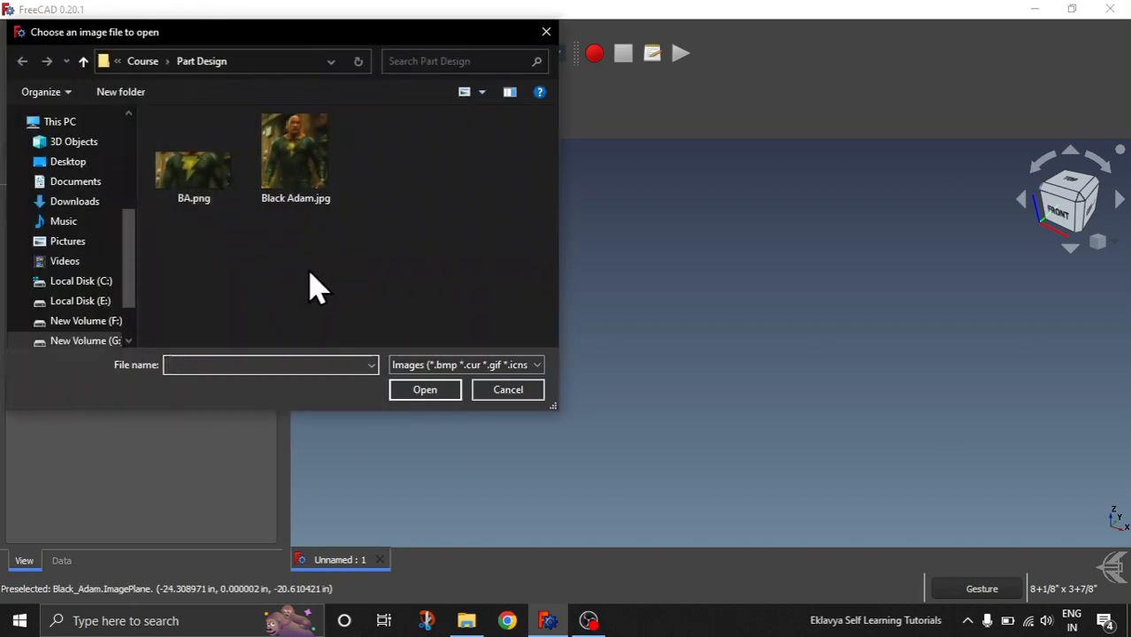
click(306, 210)
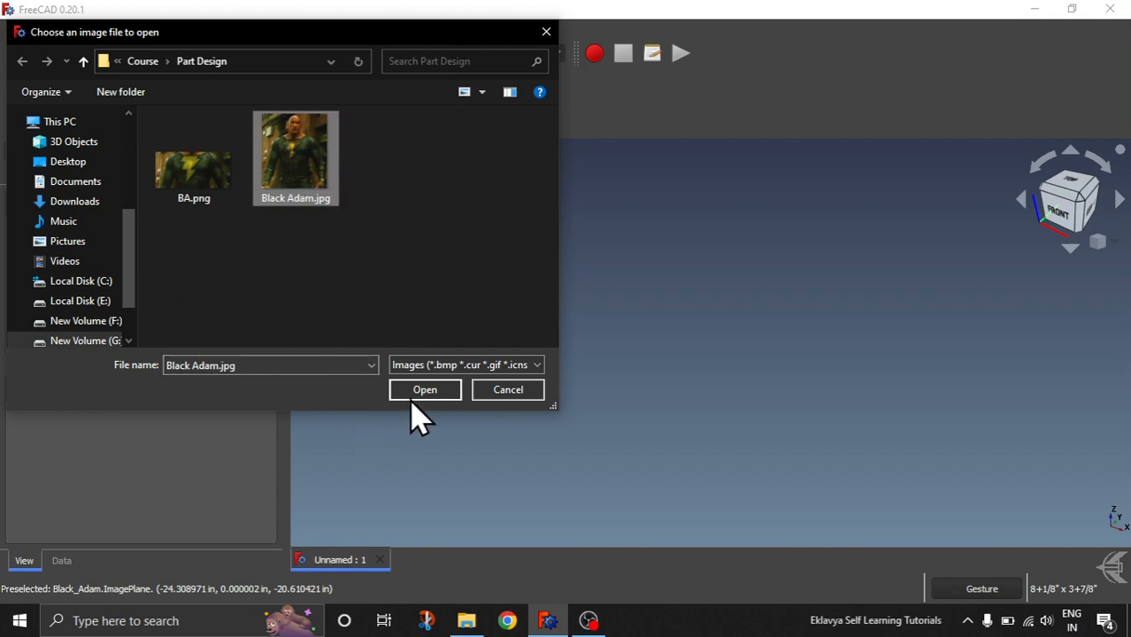
click(433, 395)
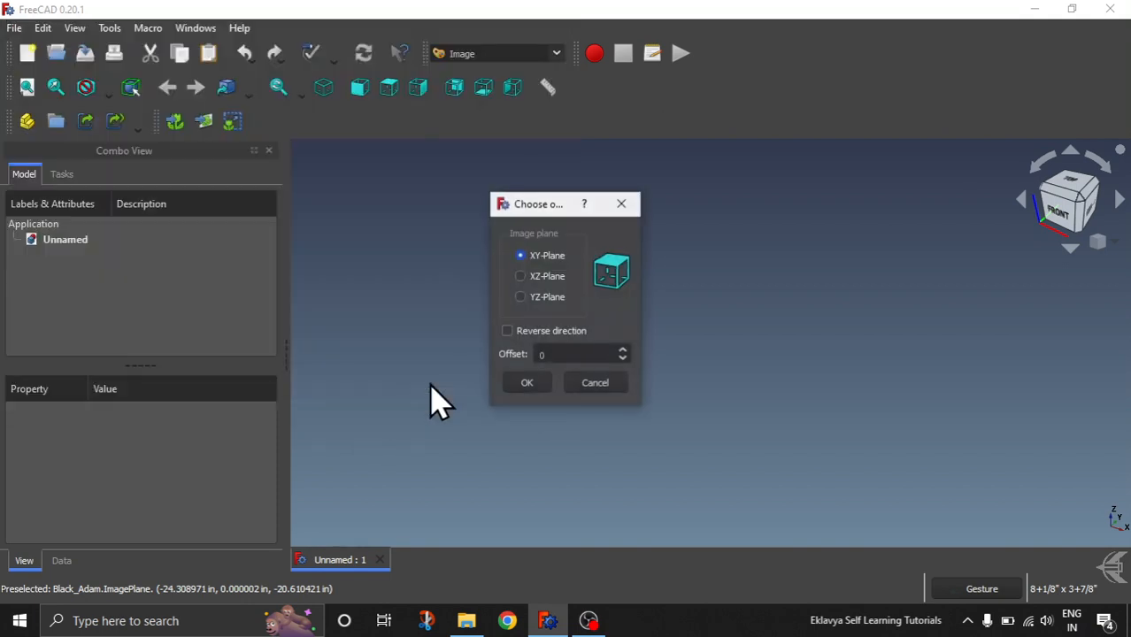
click(538, 277)
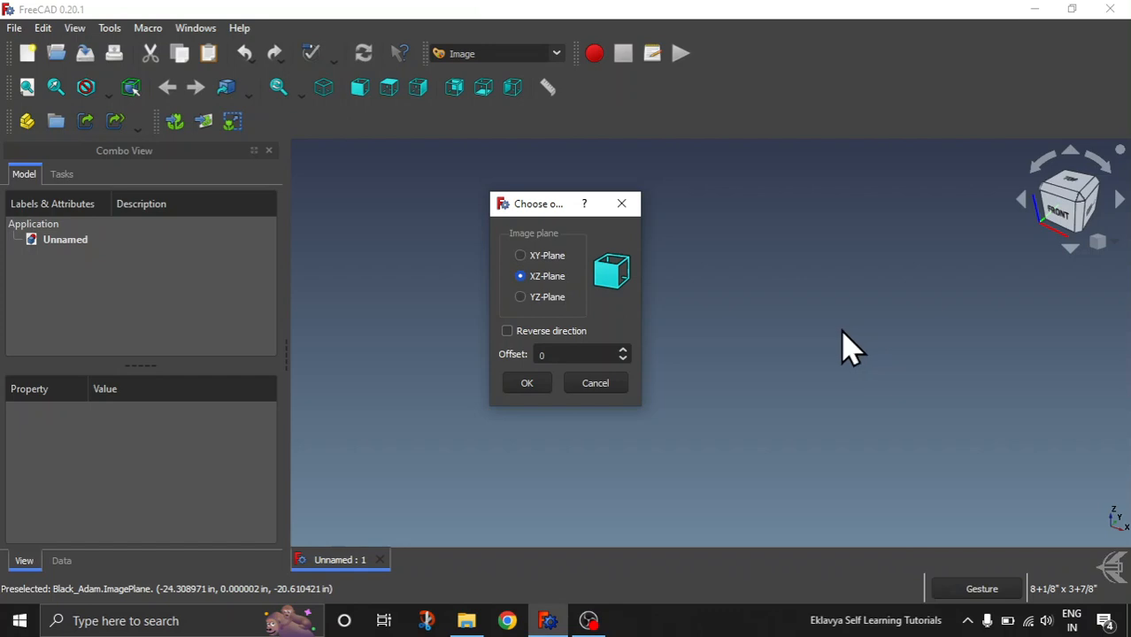
click(524, 385)
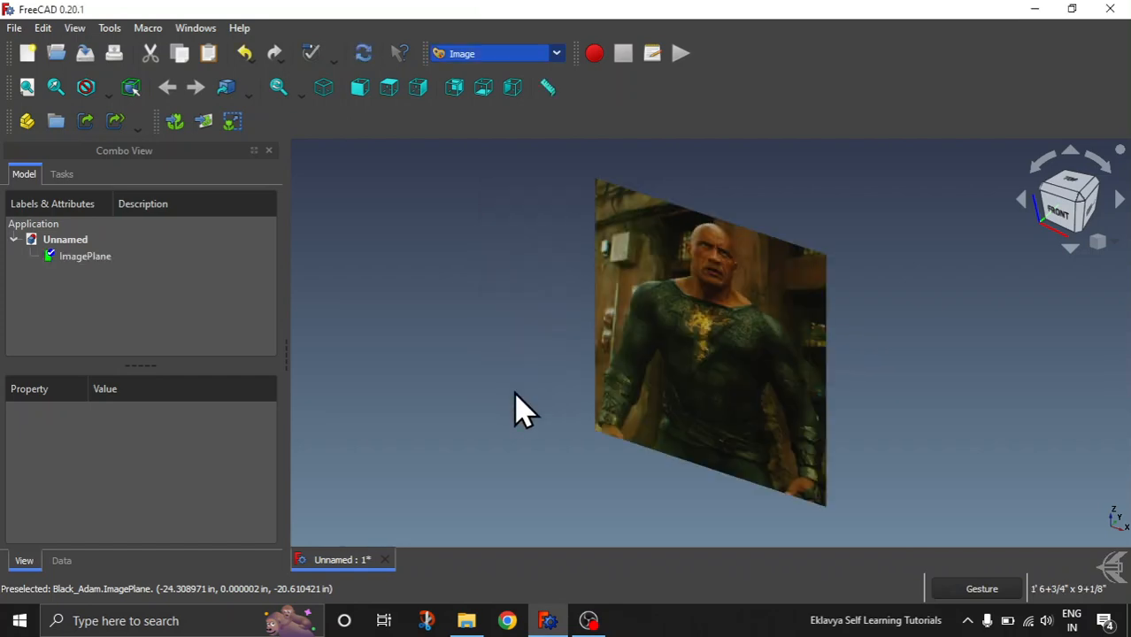
View the image plane from the front and examine the outline of the lightning emblem on the chest.
mouse_move(1055, 260)
mouse_down()
mouse_move(866, 313)
mouse_move(1035, 270)
mouse_up()
click(1060, 227)
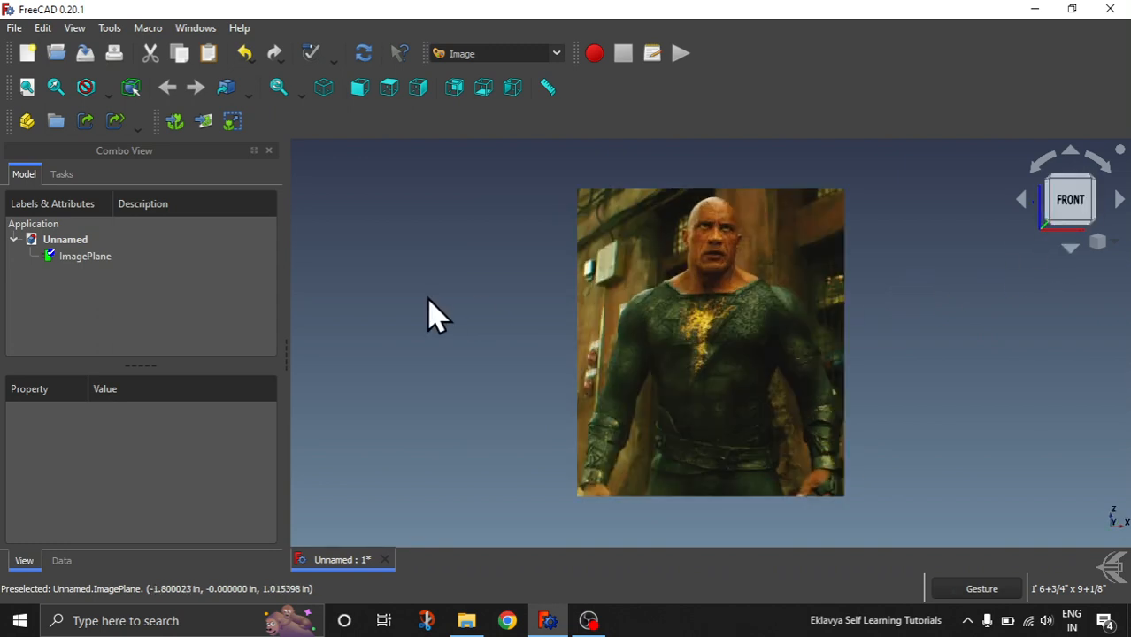
scroll(432, 314, down, 1)
scroll(717, 332, up, 2)
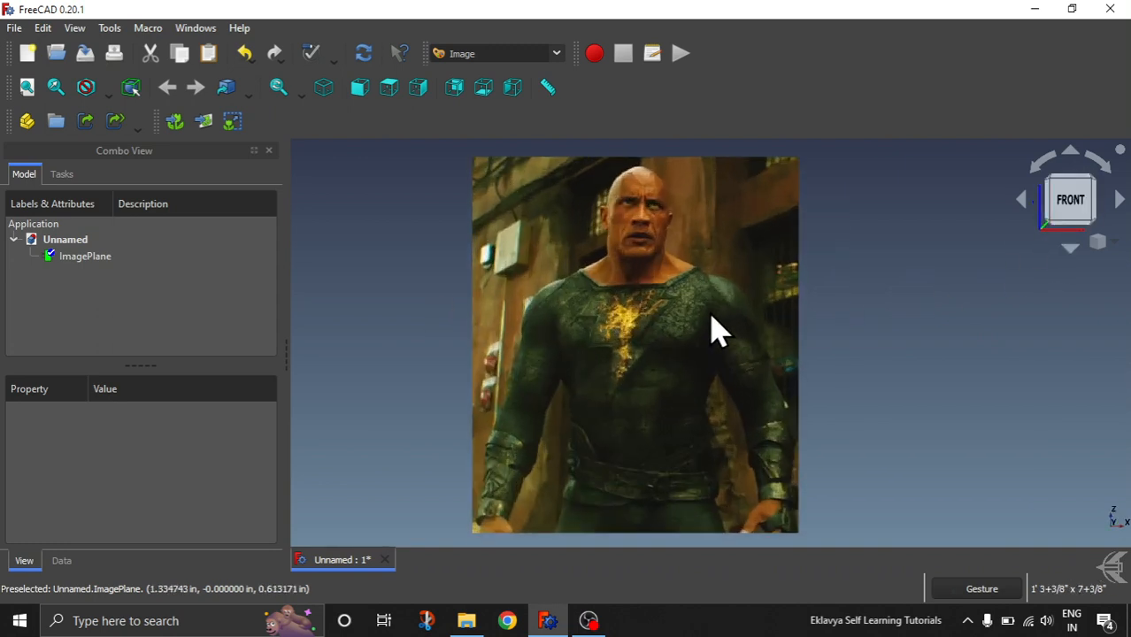
scroll(644, 306, down, 1)
scroll(651, 323, up, 3)
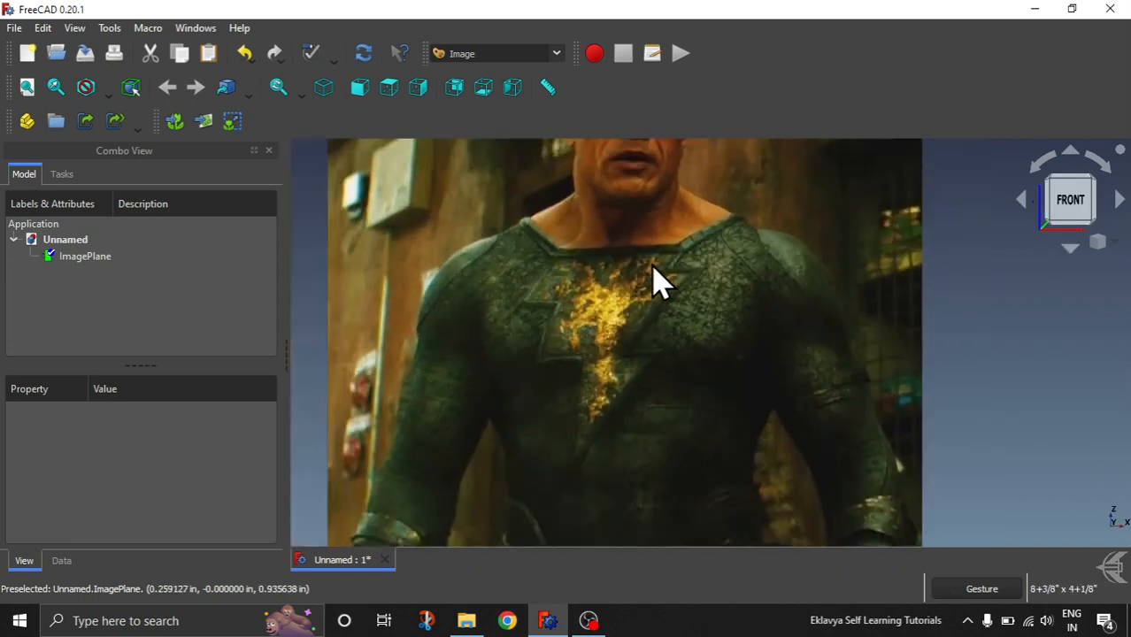
scroll(653, 301, down, 1)
scroll(630, 327, up, 2)
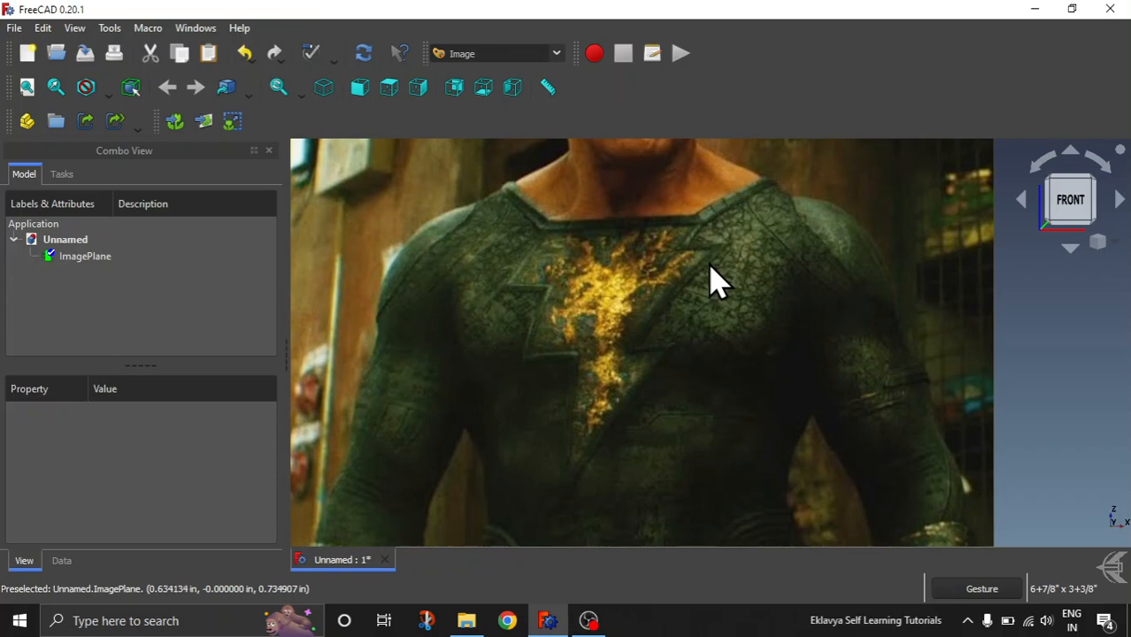
scroll(530, 290, down, 1)
scroll(715, 341, down, 1)
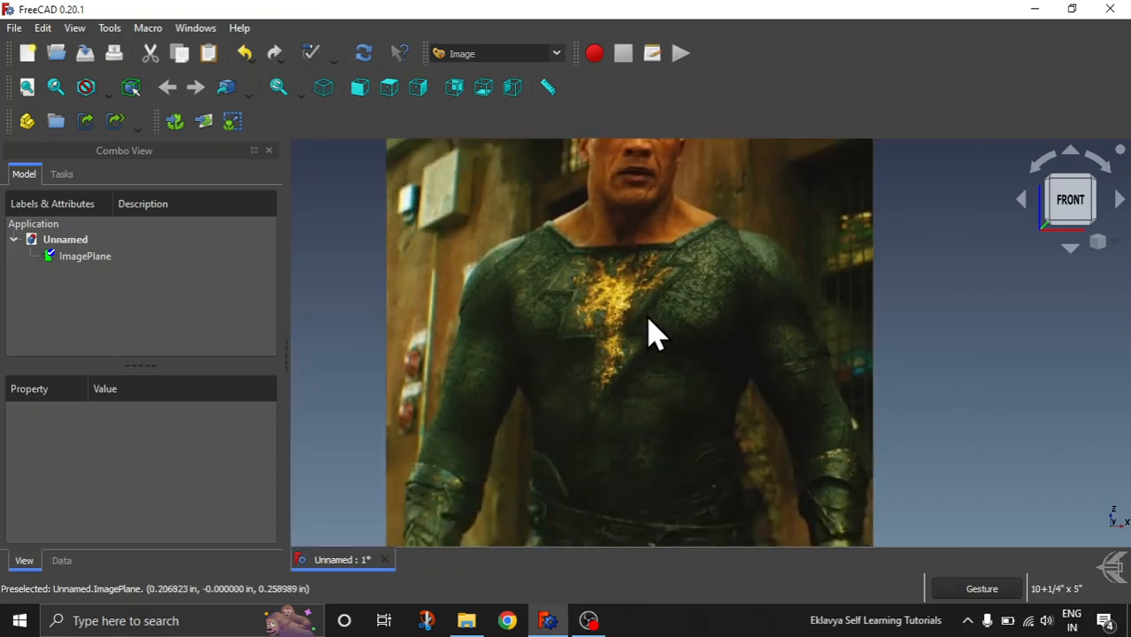
scroll(619, 330, down, 3)
scroll(586, 283, up, 1)
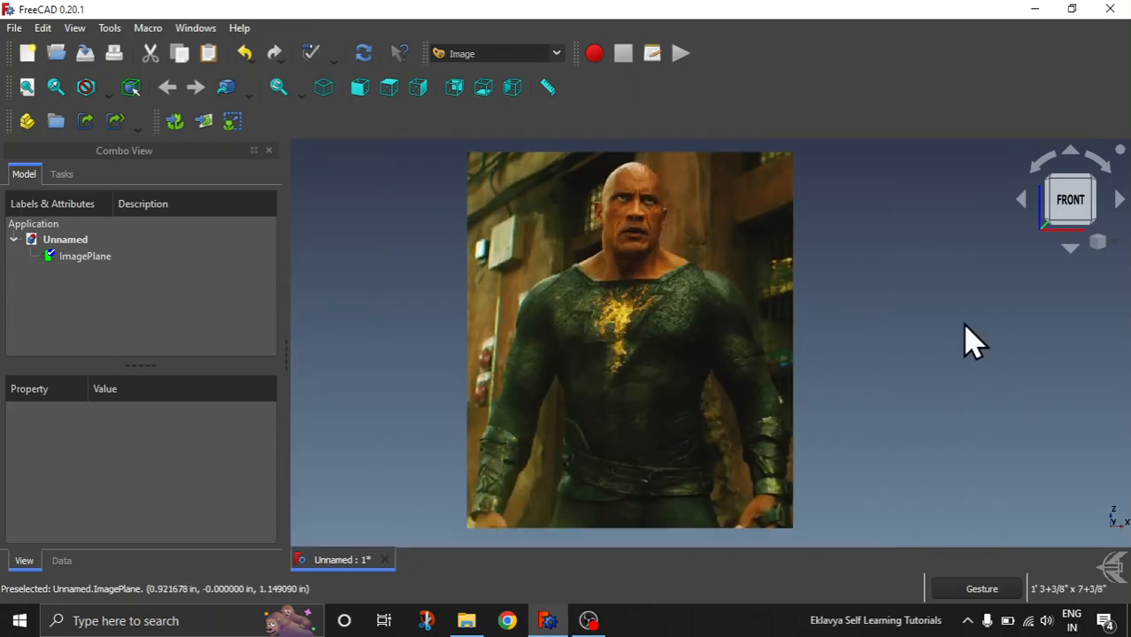
In the Part Design workbench, create a body and start a sketch on its XZ_Plane.
click(520, 55)
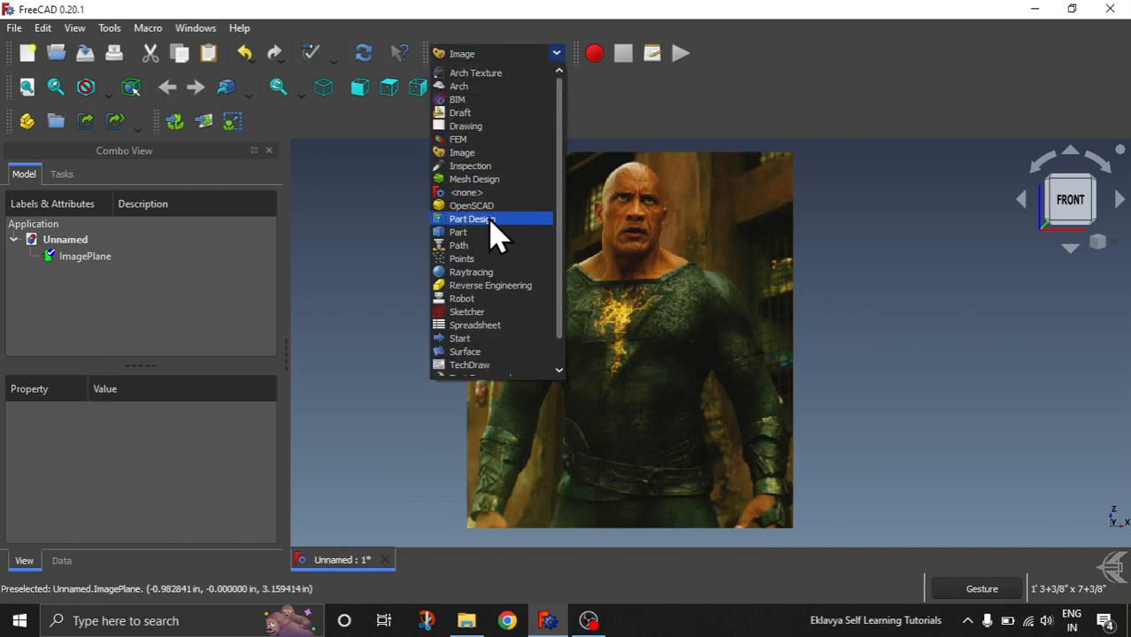
click(472, 220)
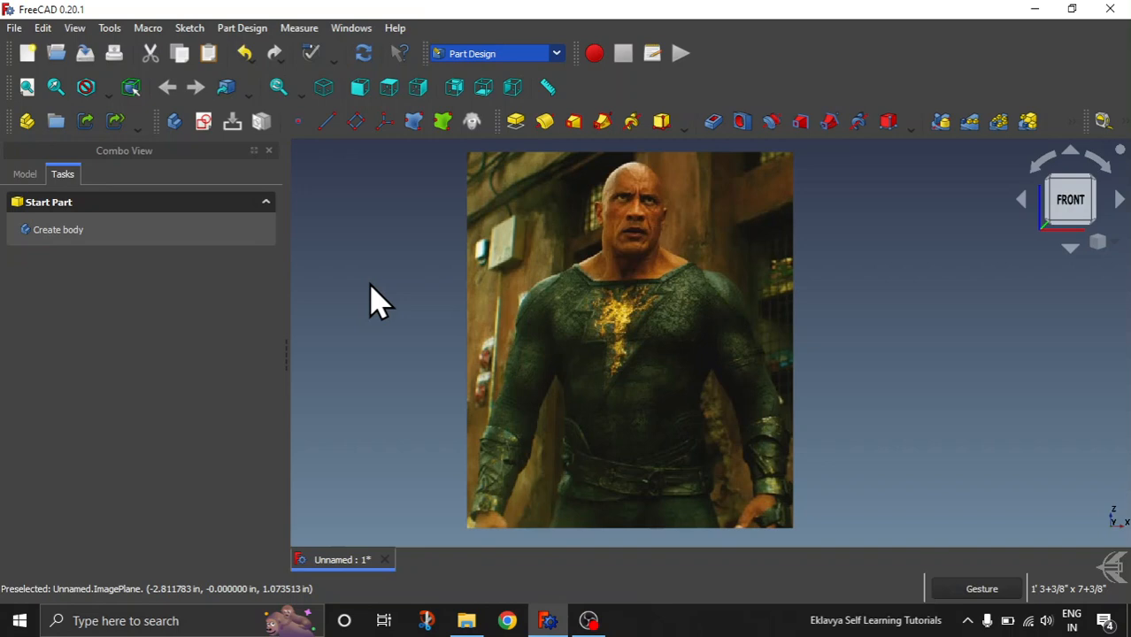
click(41, 232)
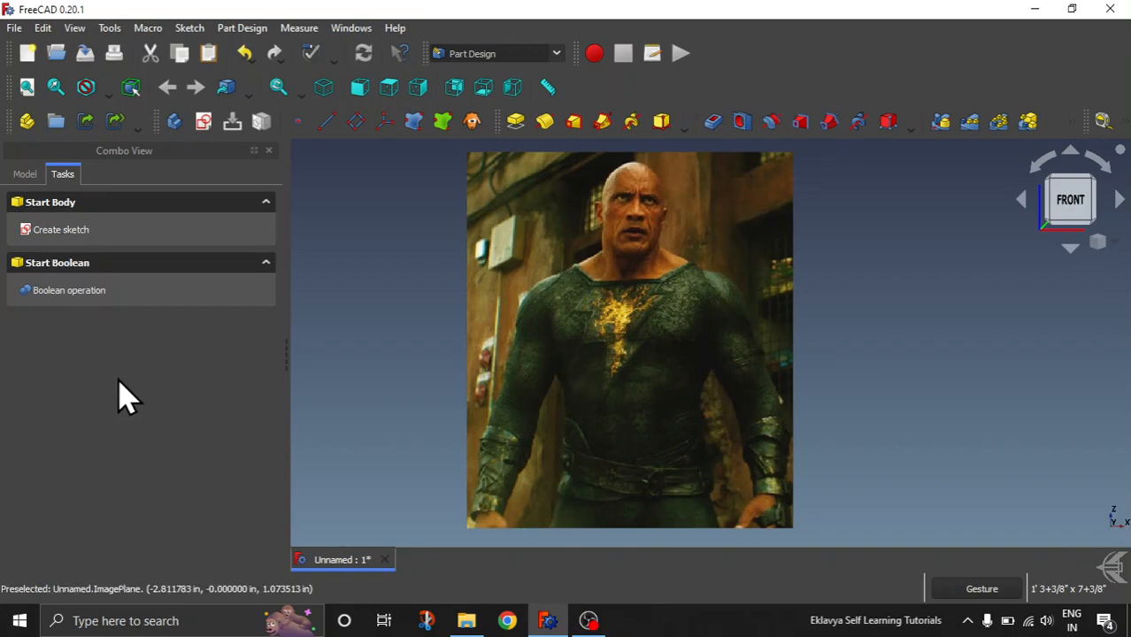
click(63, 232)
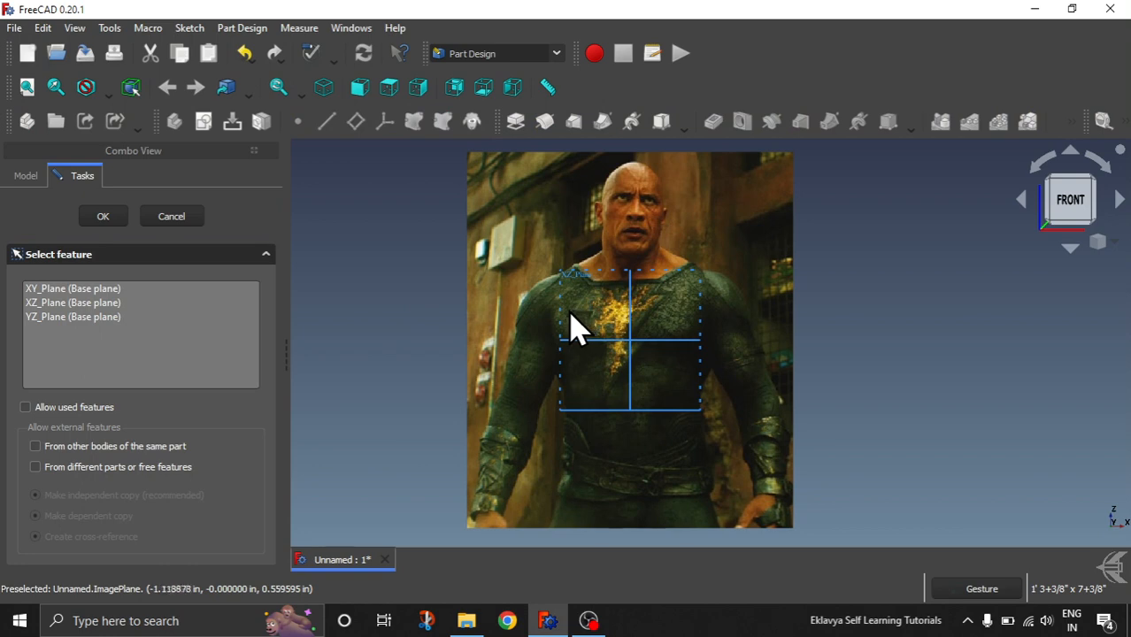
click(60, 302)
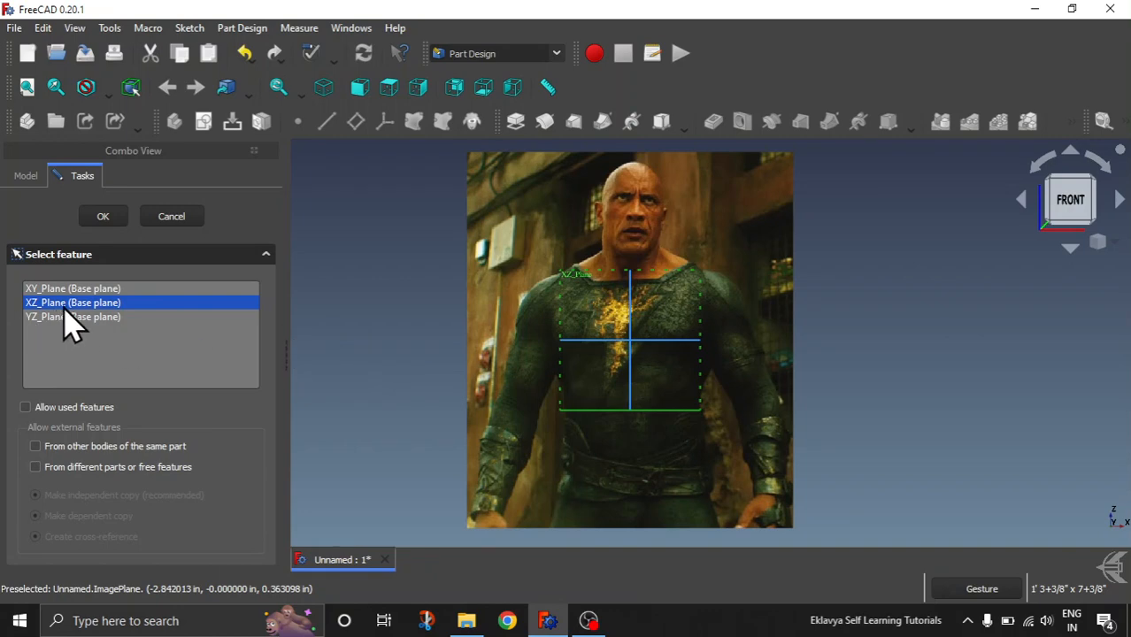
click(105, 218)
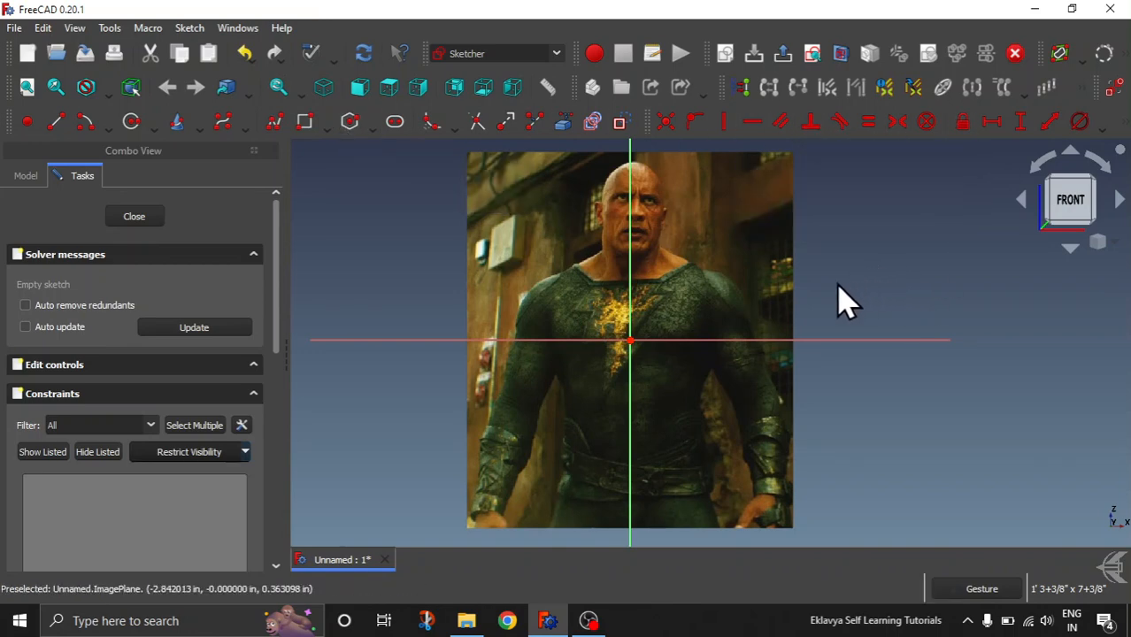
Start a polyline at the emblem's upper-left neckline corner and trace the slanted edge down, then the first horizontal notch edge.
scroll(654, 341, up, 1)
scroll(655, 340, up, 1)
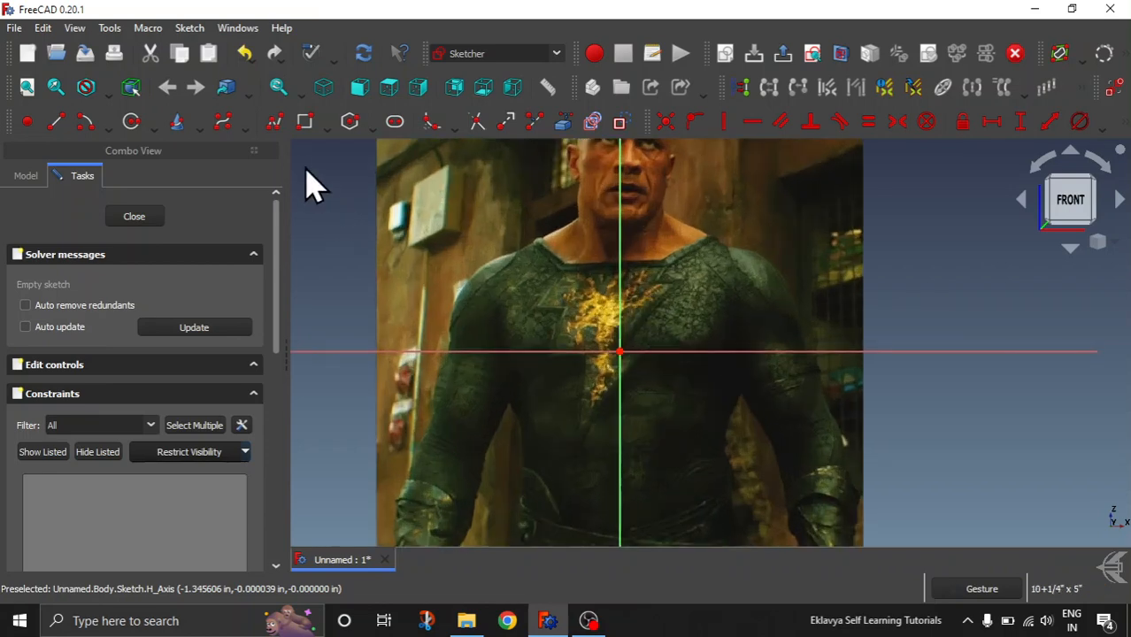
click(275, 126)
scroll(563, 269, up, 3)
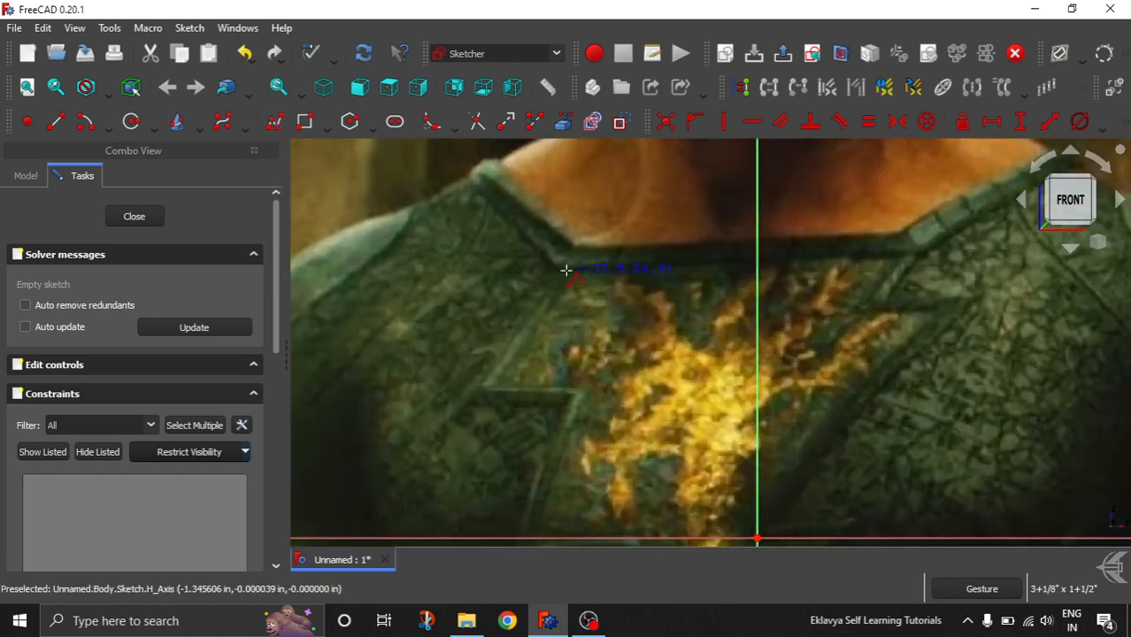
scroll(566, 270, up, 1)
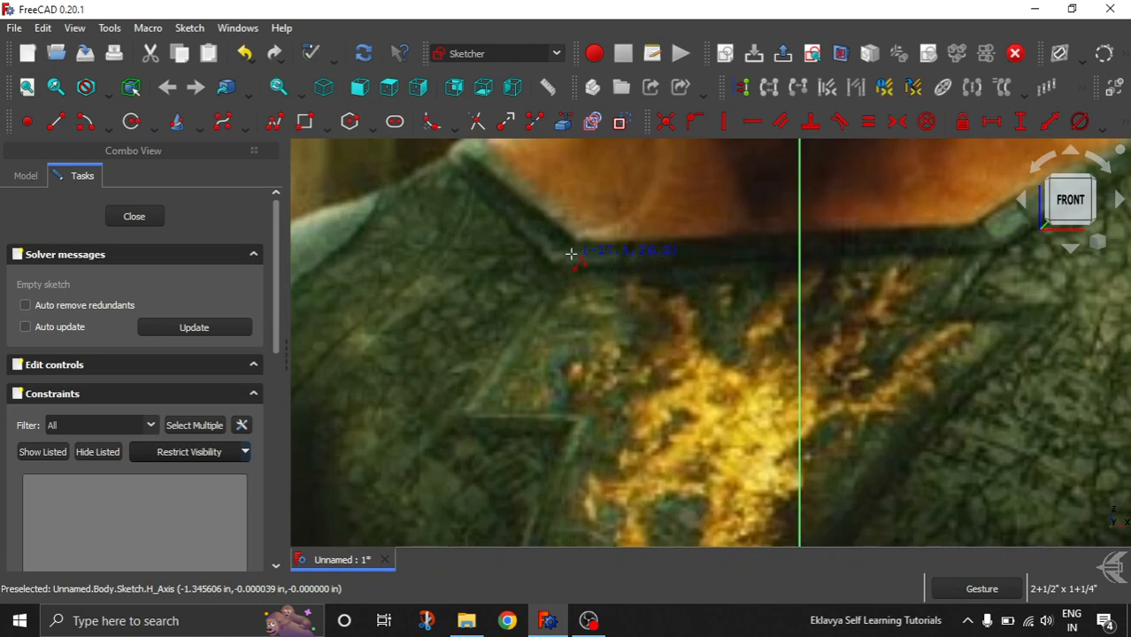
scroll(574, 270, down, 2)
click(570, 257)
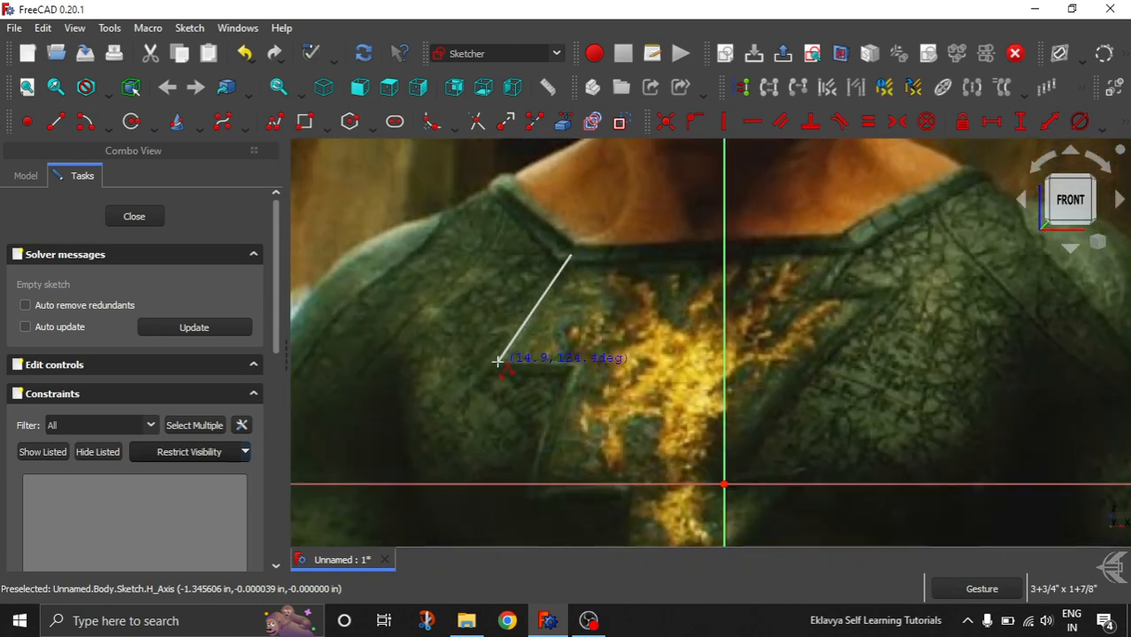
click(496, 364)
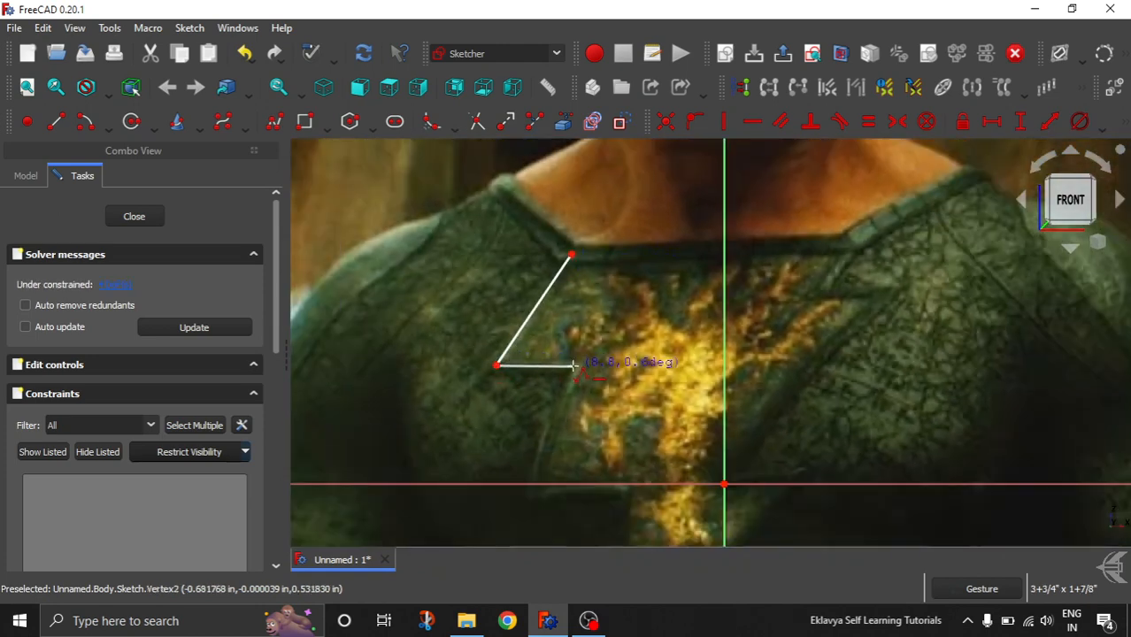
click(573, 364)
Continue the polyline down the emblem's left side through the second horizontal notch edge to the bolt's lower tip.
scroll(576, 371, down, 3)
scroll(566, 402, up, 3)
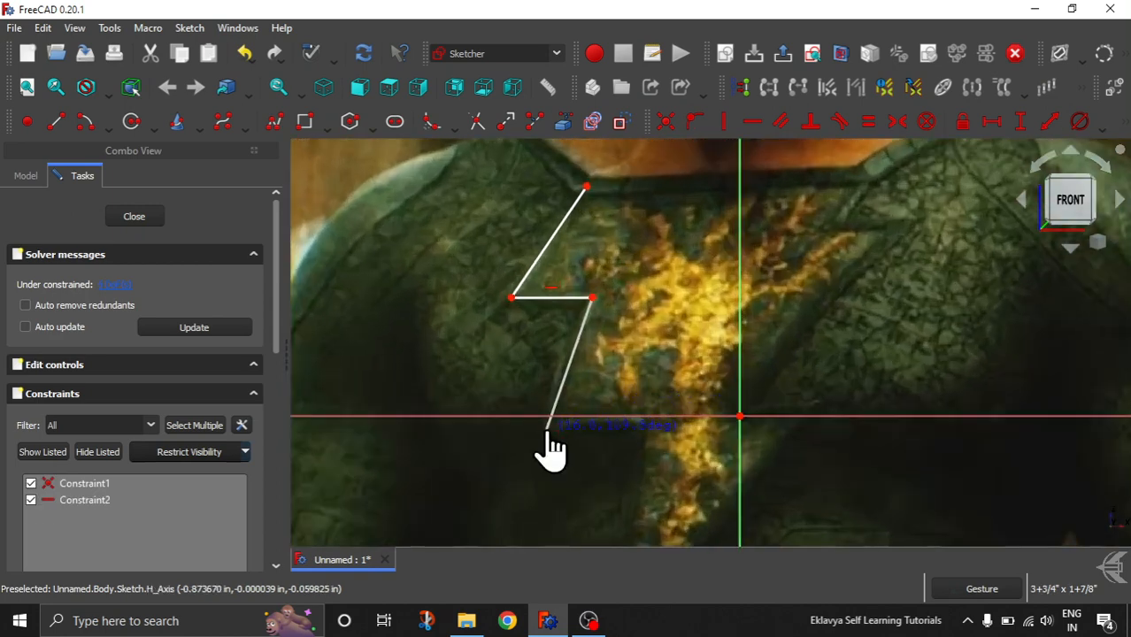
click(548, 430)
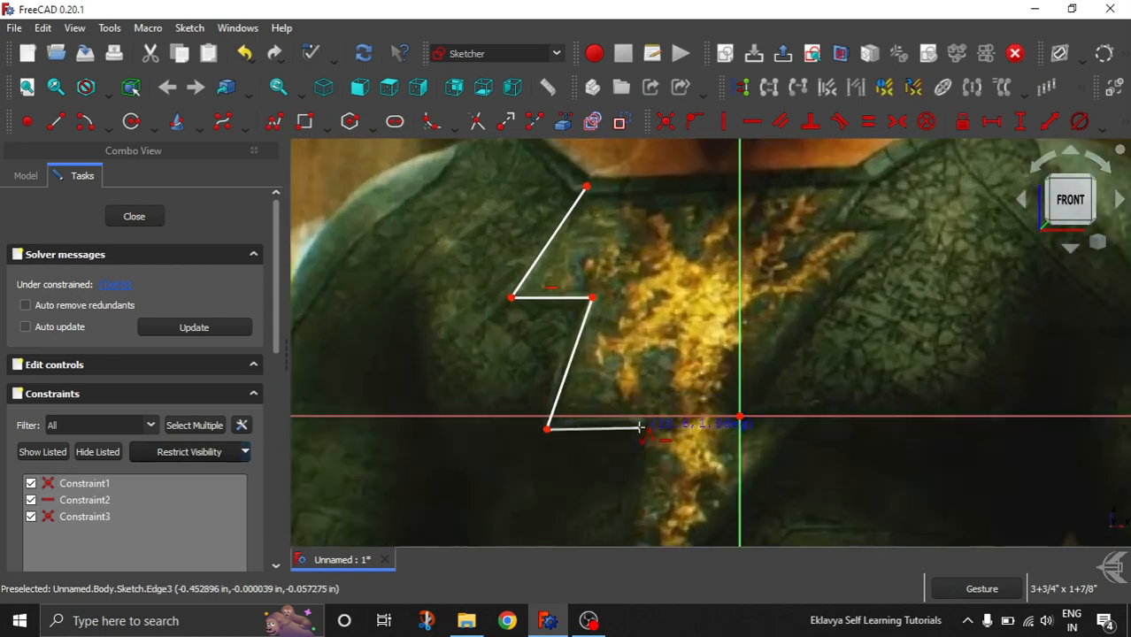
click(639, 428)
scroll(639, 428, down, 3)
scroll(619, 496, up, 2)
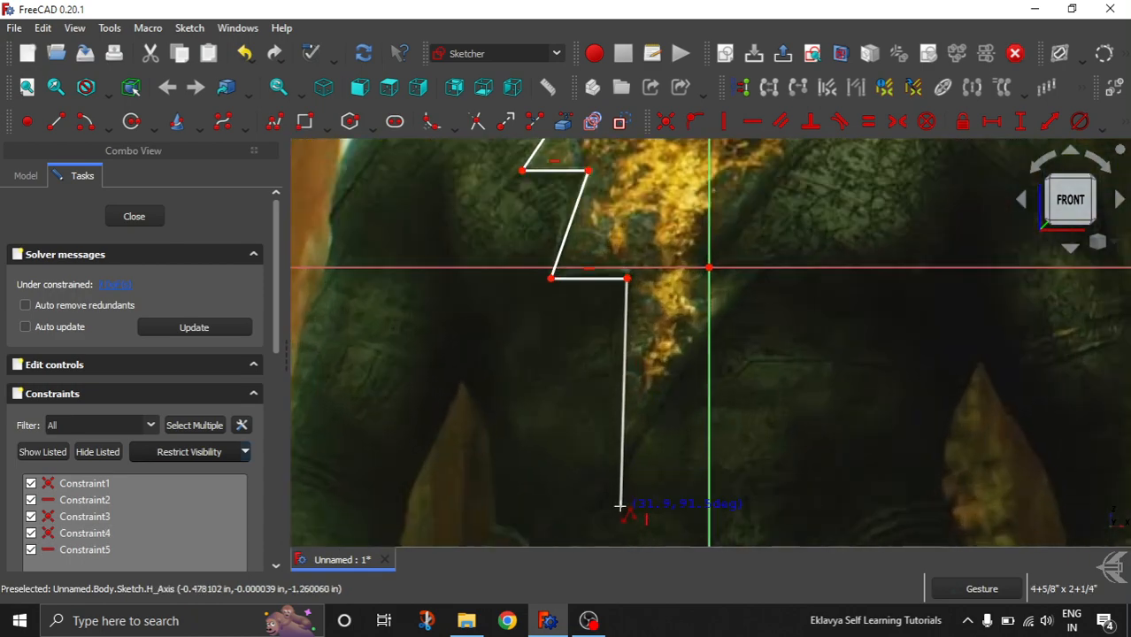
scroll(615, 434, up, 2)
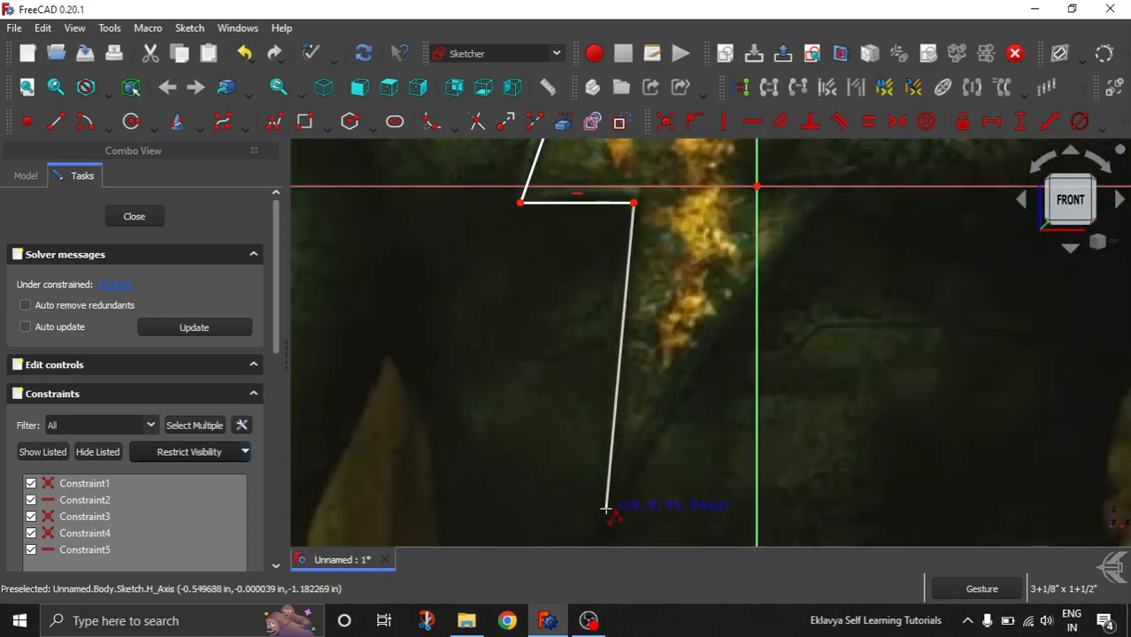
click(606, 508)
Trace the bolt's lower right side from the tip up to the notch corner and horizontally inward to near the vertical axis.
scroll(606, 504, down, 3)
scroll(739, 330, up, 3)
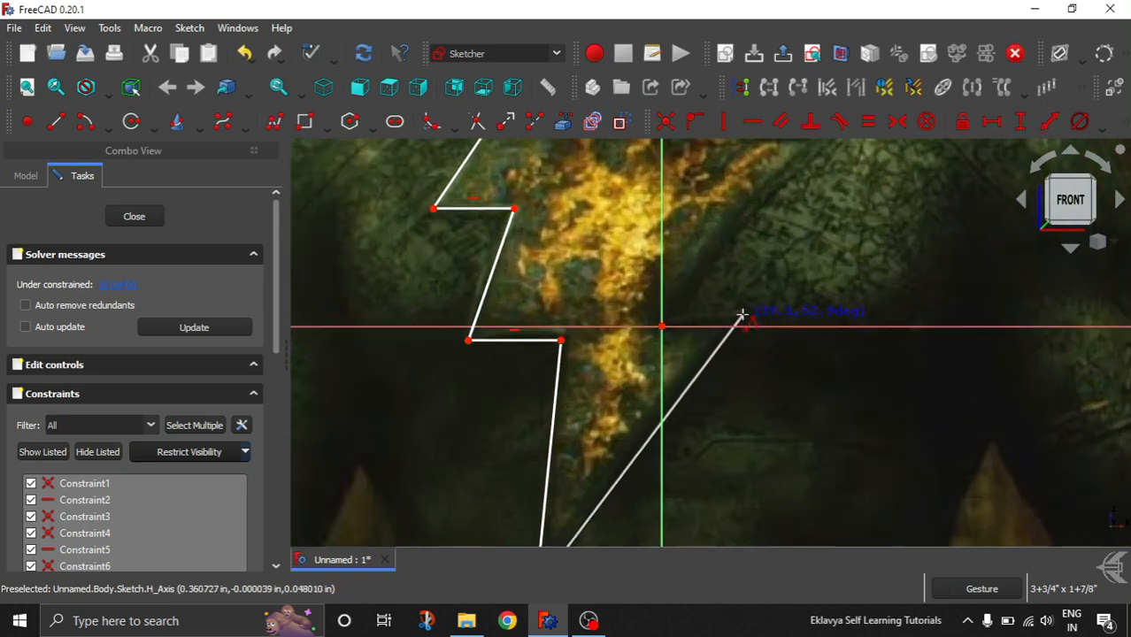
scroll(742, 314, up, 3)
click(741, 316)
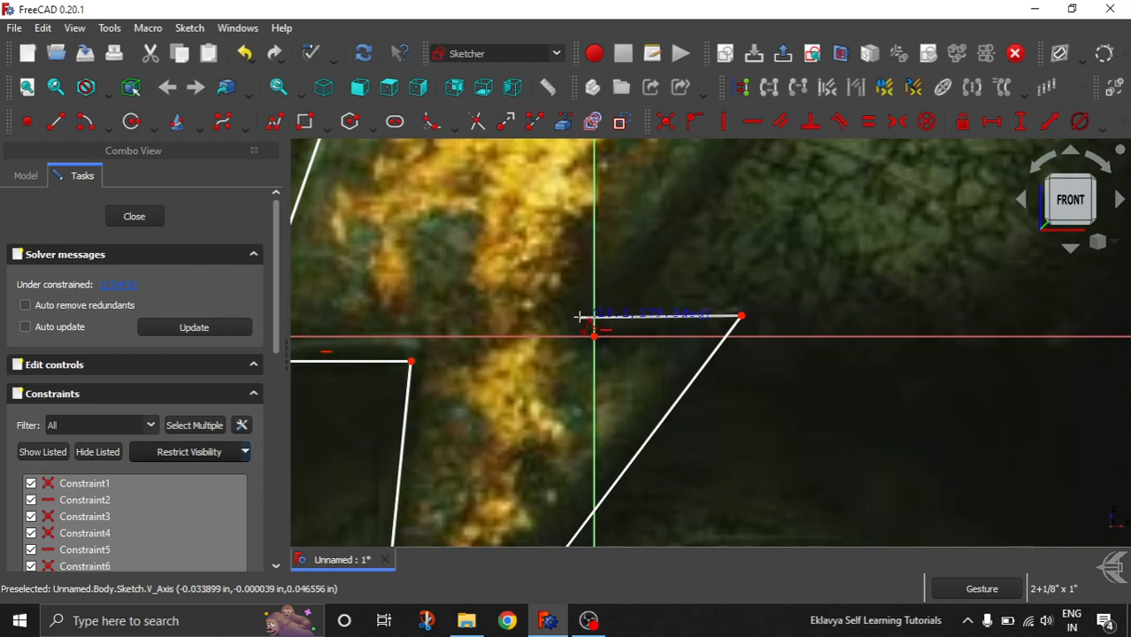
click(582, 337)
Trace the upper right slanted edge and notch up to the neckline, closing the bolt outline at its starting point.
scroll(582, 337, down, 5)
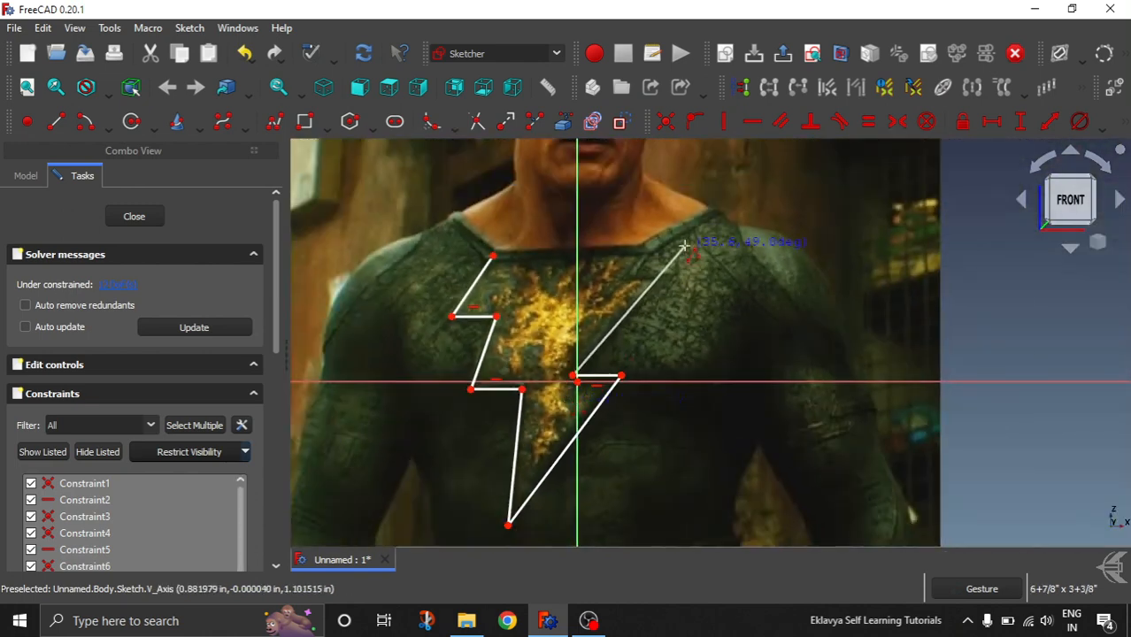
scroll(669, 255, up, 5)
scroll(643, 303, down, 5)
scroll(631, 316, up, 3)
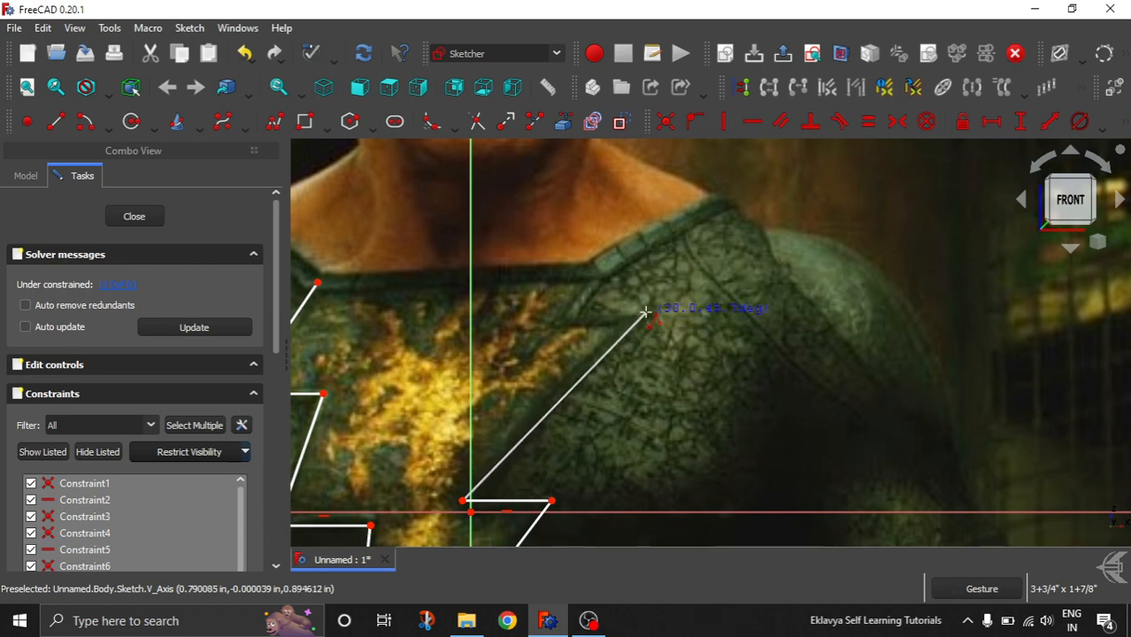
click(648, 313)
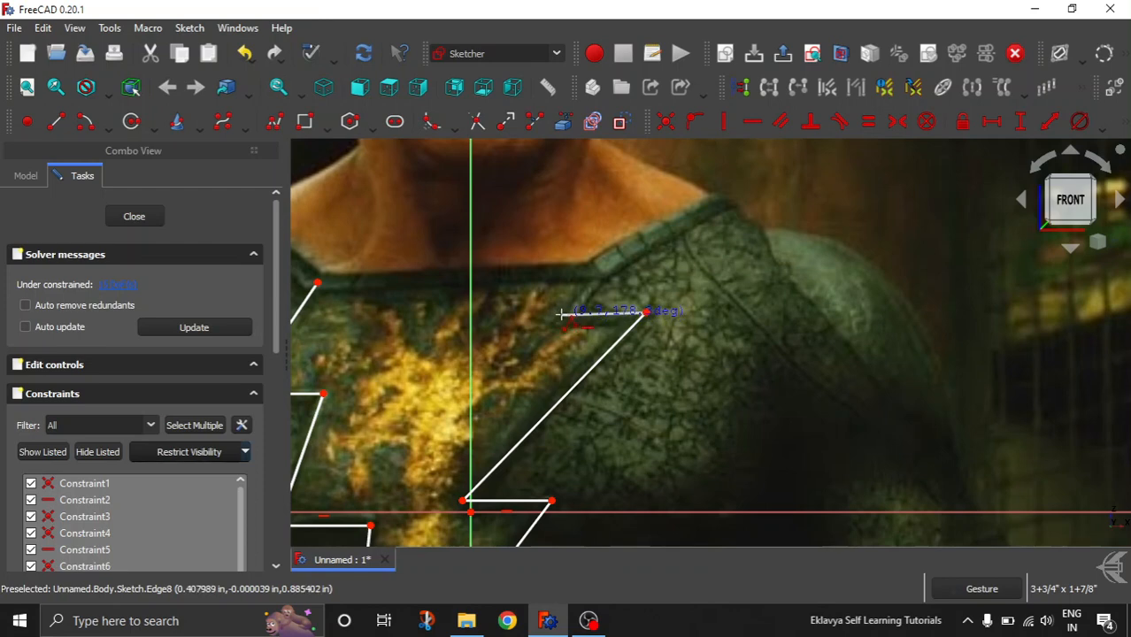
click(562, 313)
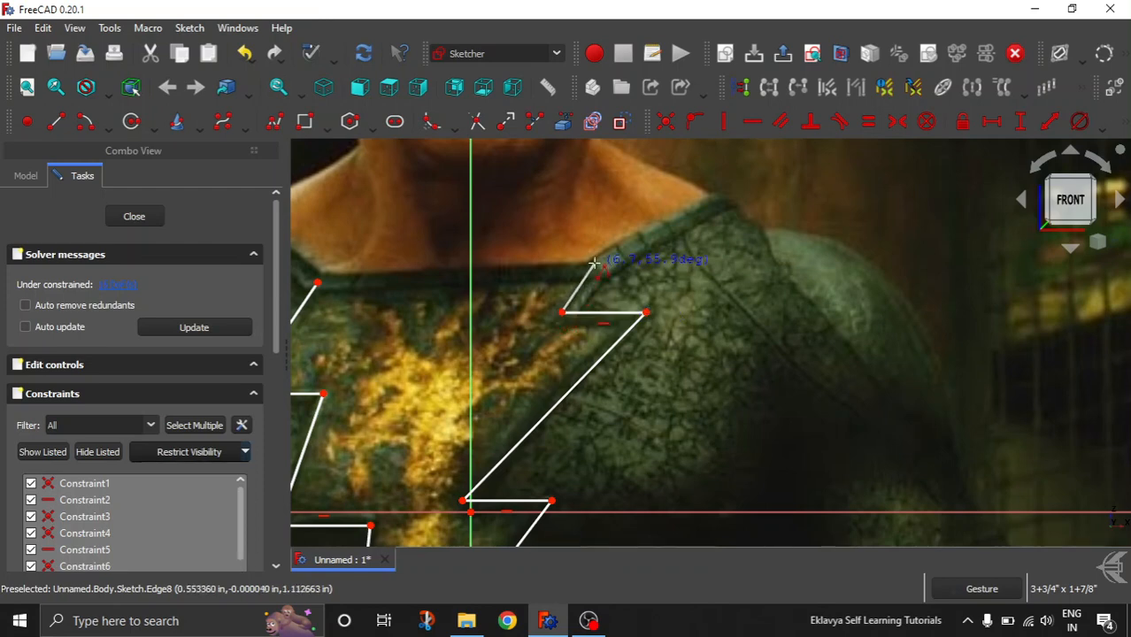
click(594, 263)
scroll(593, 263, down, 2)
scroll(424, 276, up, 3)
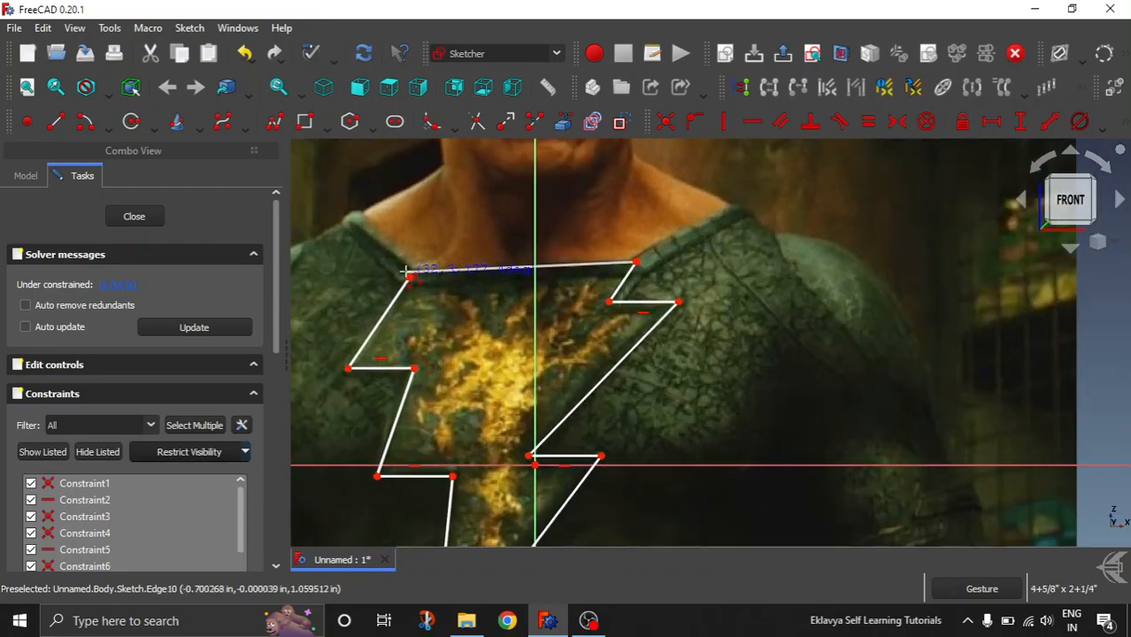
click(411, 277)
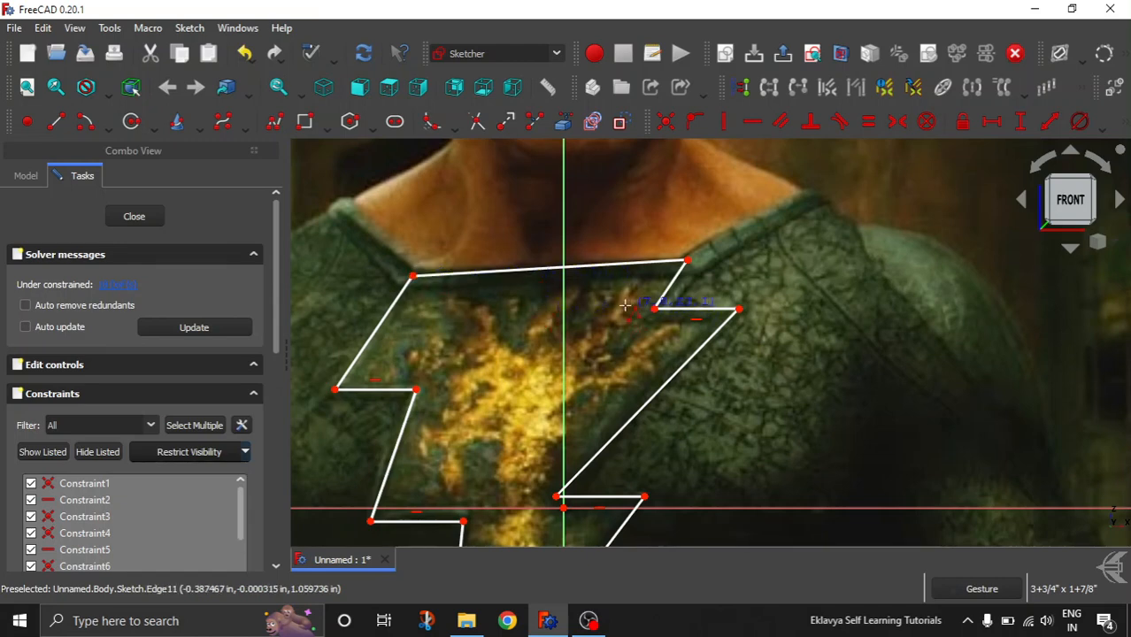
Constrain the outline's top edge to horizontal and shift it slightly down to match the neckline.
click(531, 270)
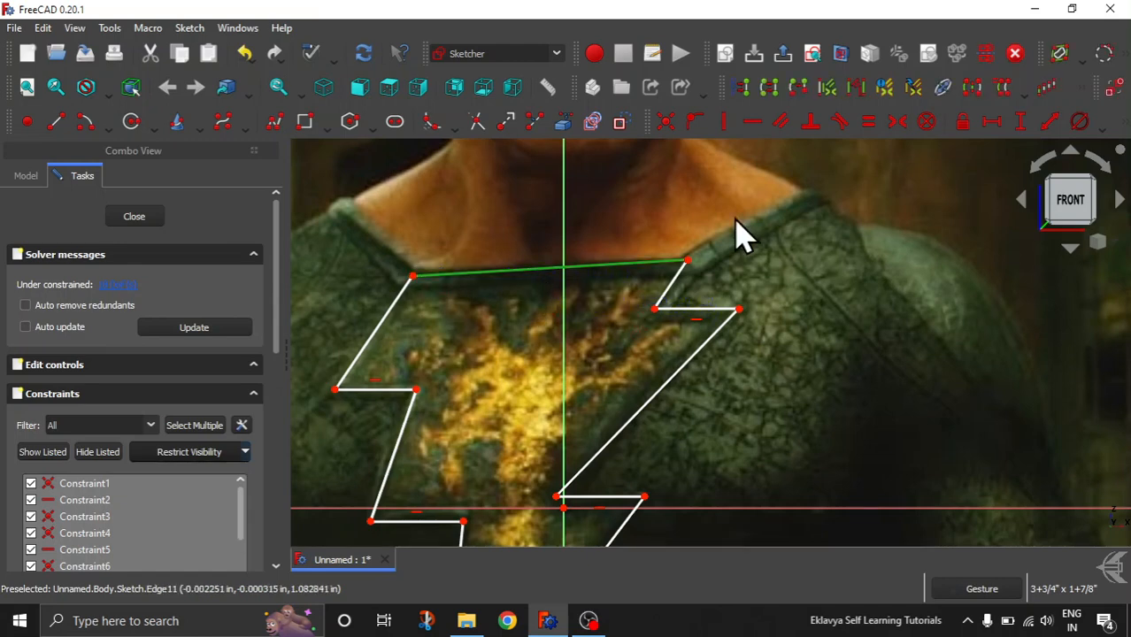
click(755, 128)
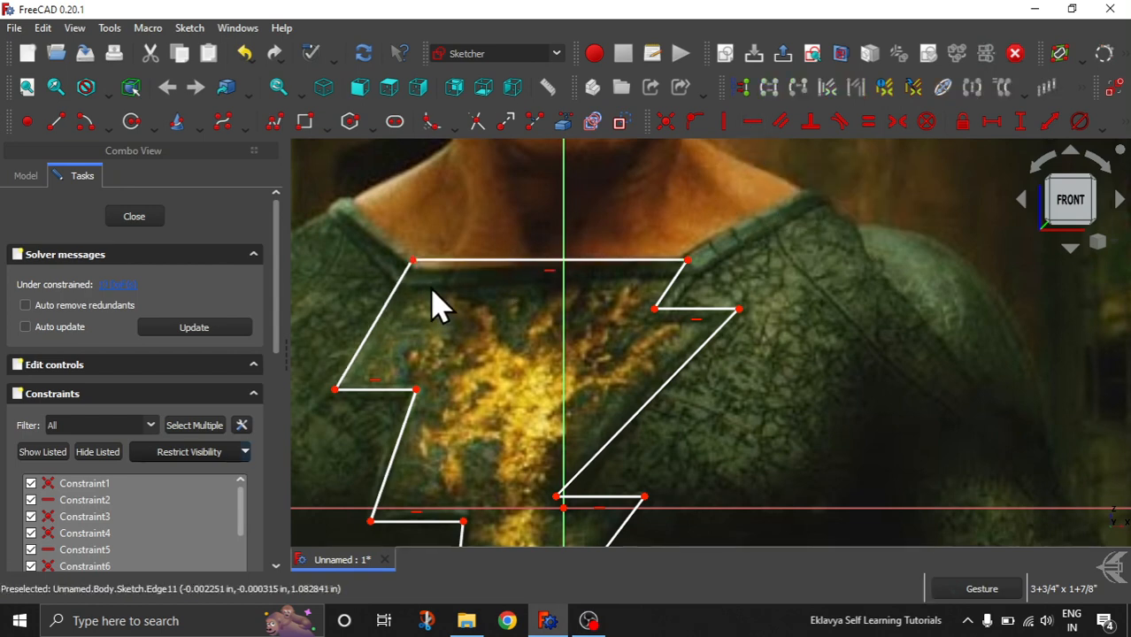
drag(506, 271, 504, 273)
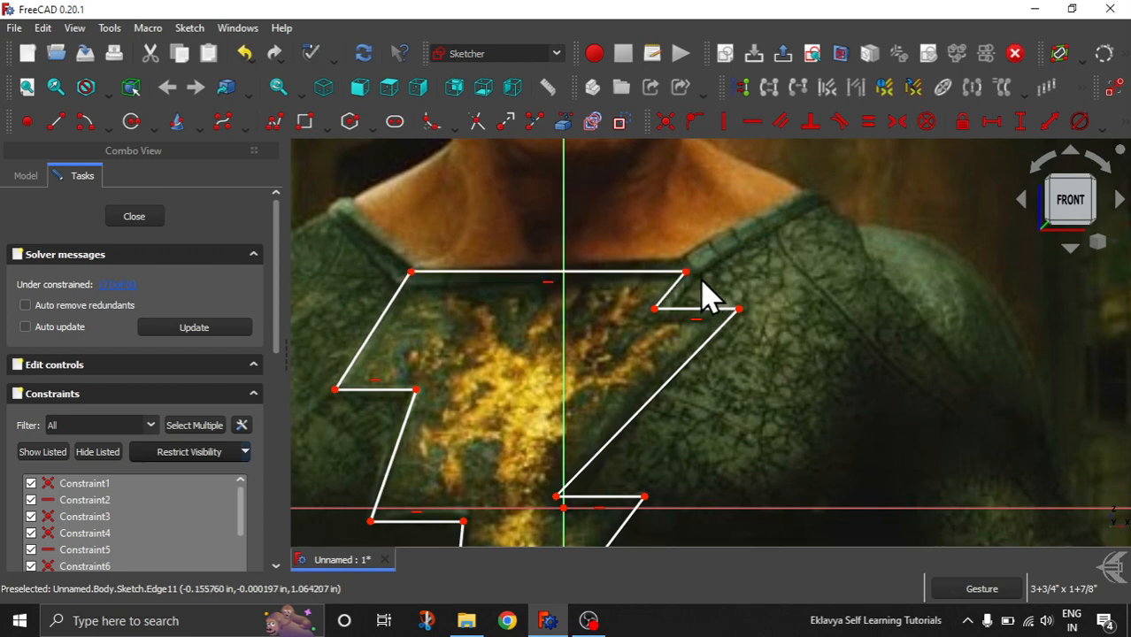
Adjust the outline's top-right corner, upper-right inner notch point and top-left corner to fit the emblem in the image.
right_drag(692, 267, 691, 266)
drag(689, 268, 693, 263)
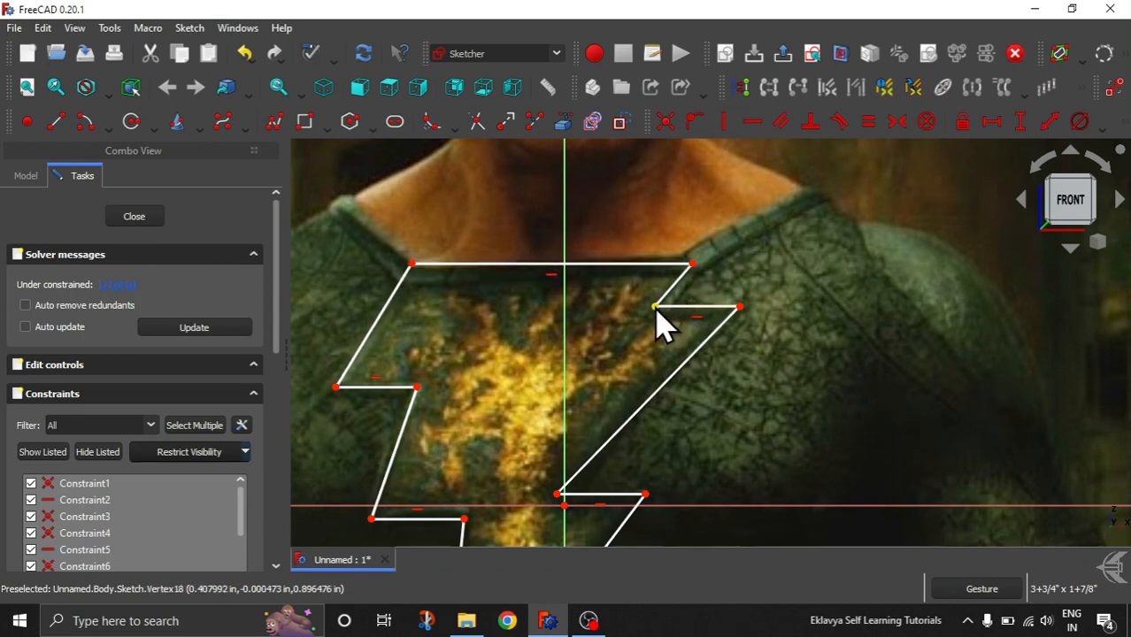
drag(653, 316, 657, 317)
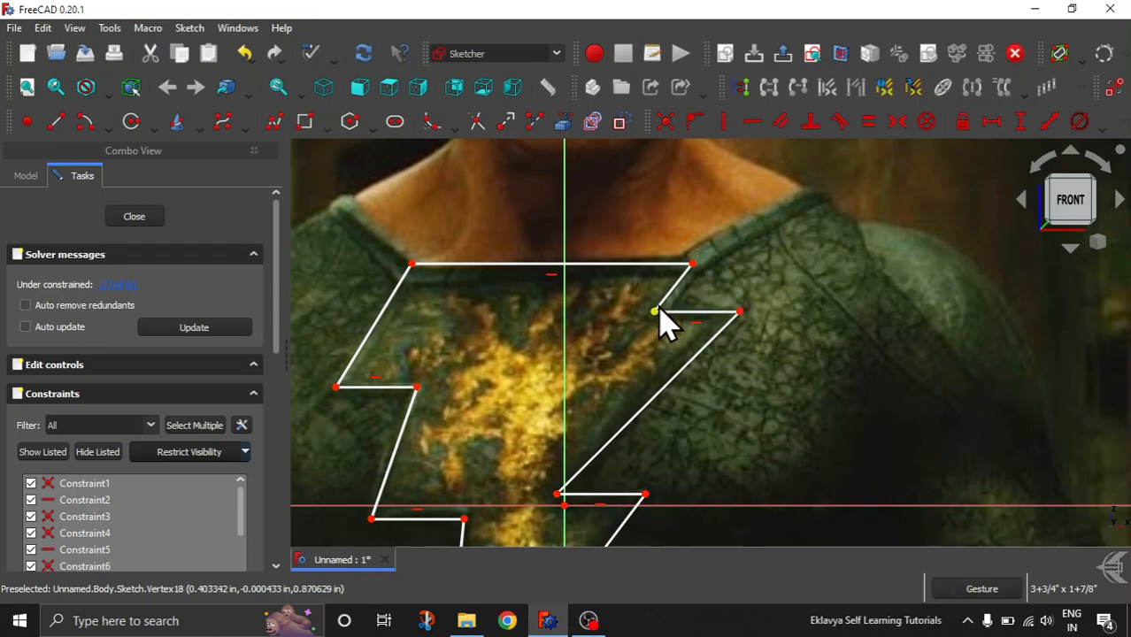
scroll(686, 221, down, 3)
scroll(569, 232, up, 5)
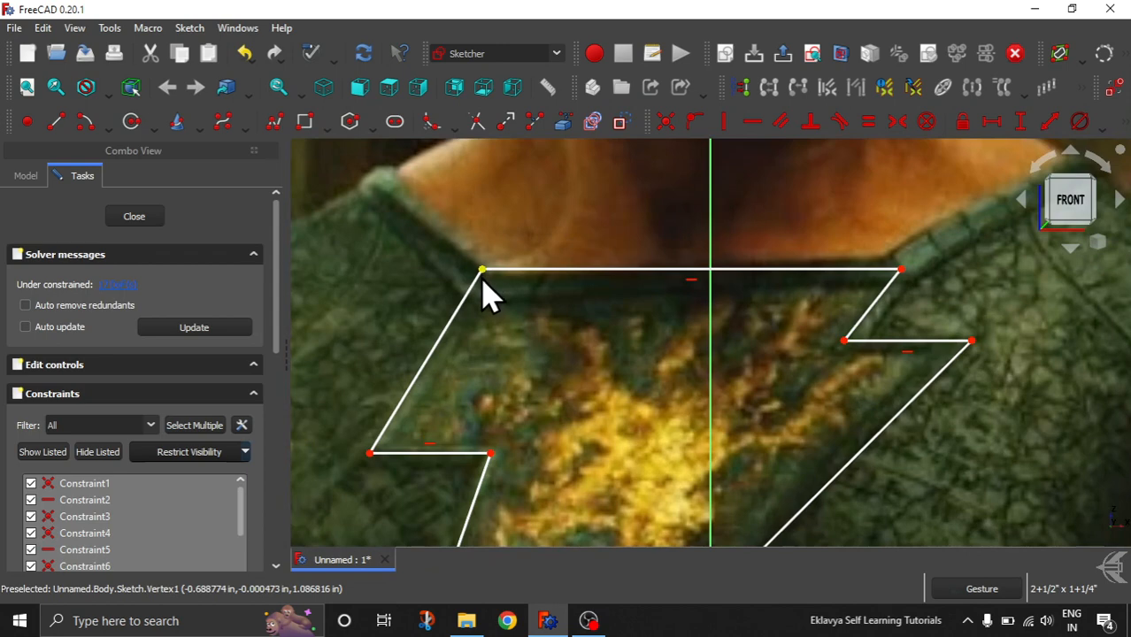
drag(481, 280, 485, 272)
scroll(517, 219, down, 5)
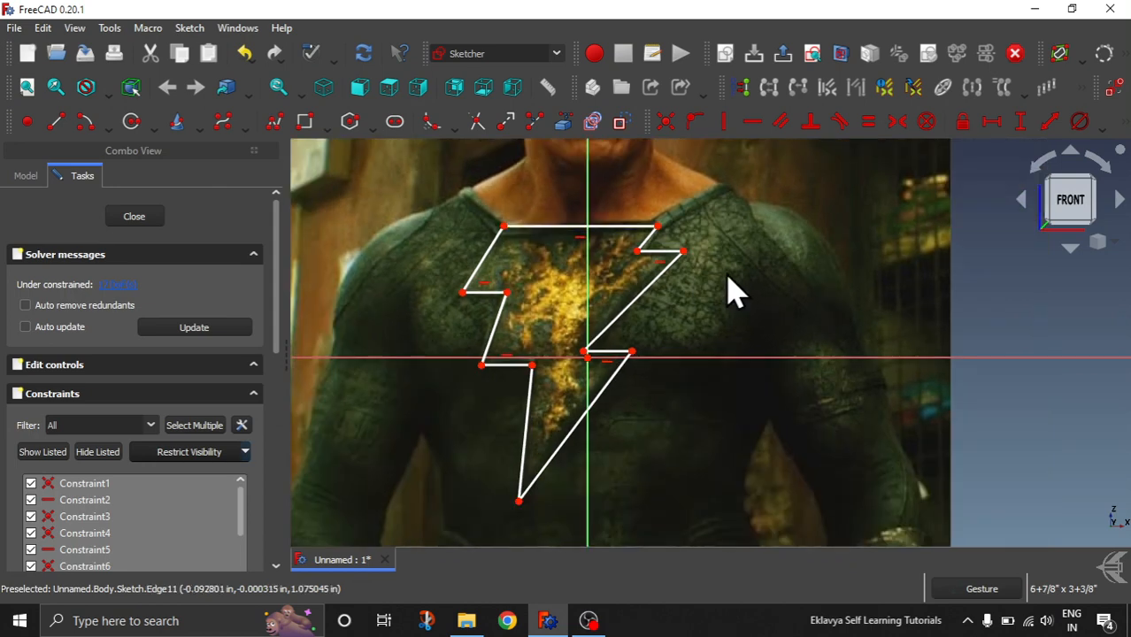
scroll(726, 292, down, 1)
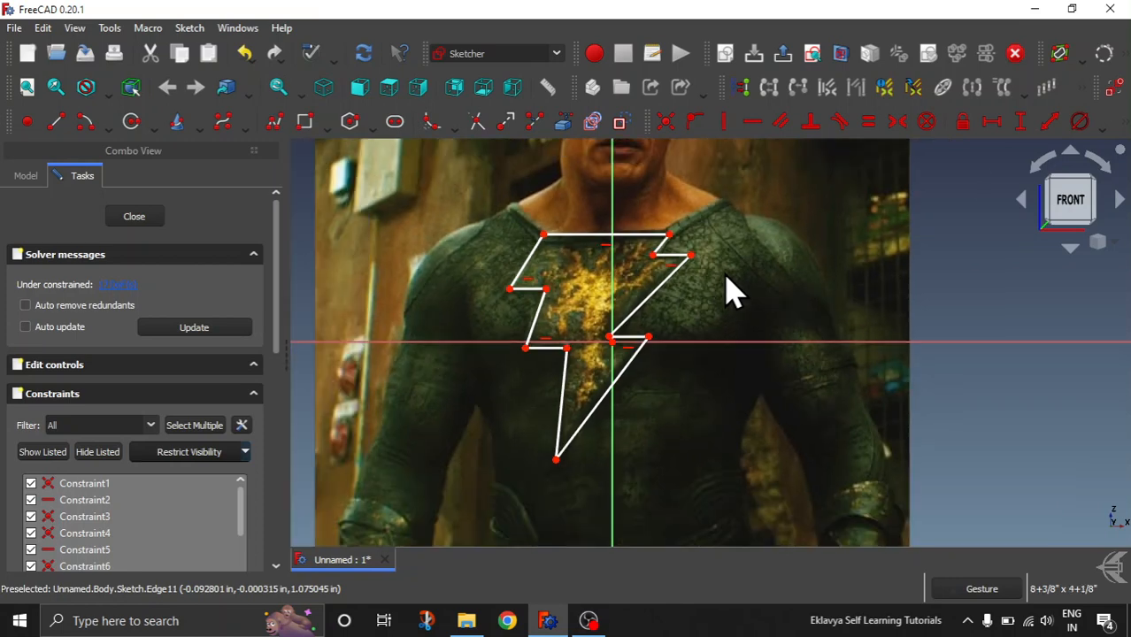
Close the bolt sketch and start a Pad of it, viewing the preview at an angle.
click(132, 217)
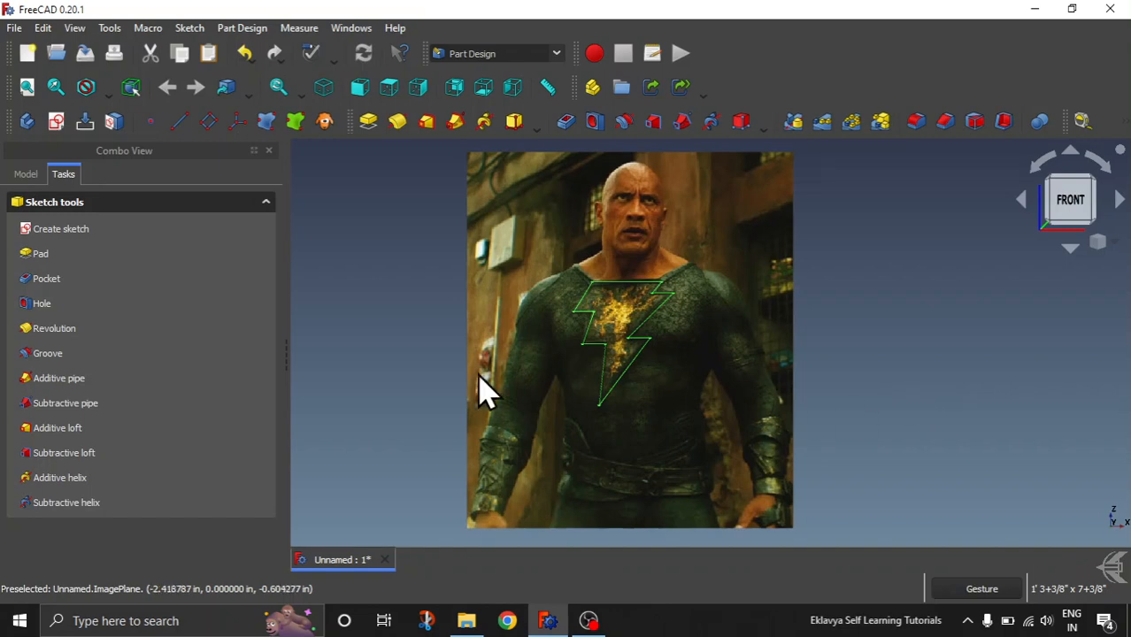
click(39, 256)
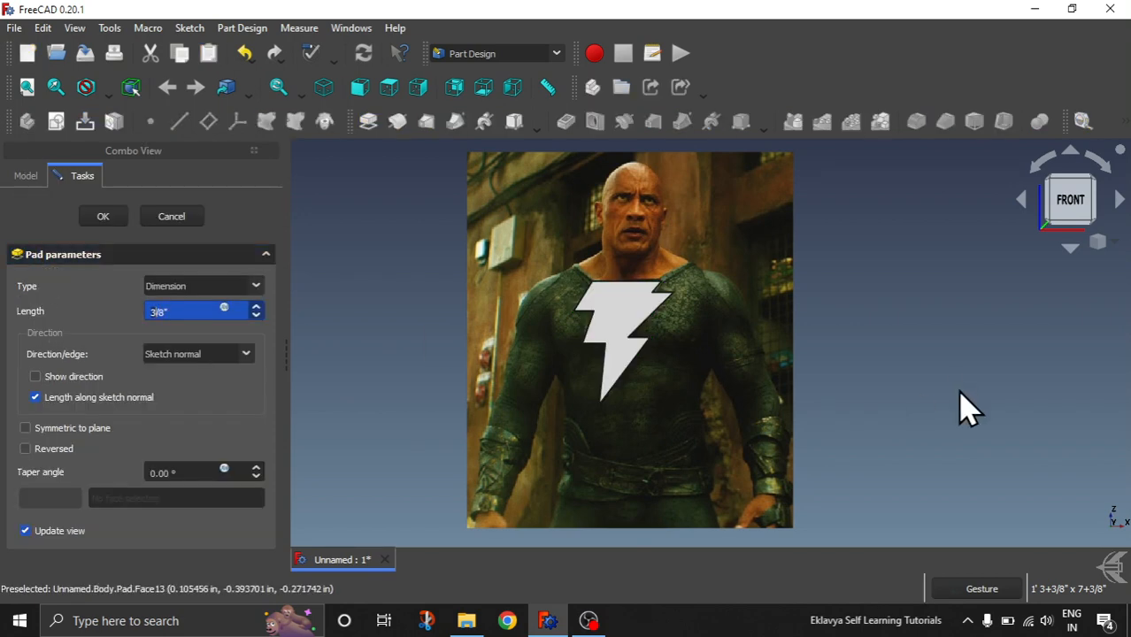
drag(969, 404, 833, 384)
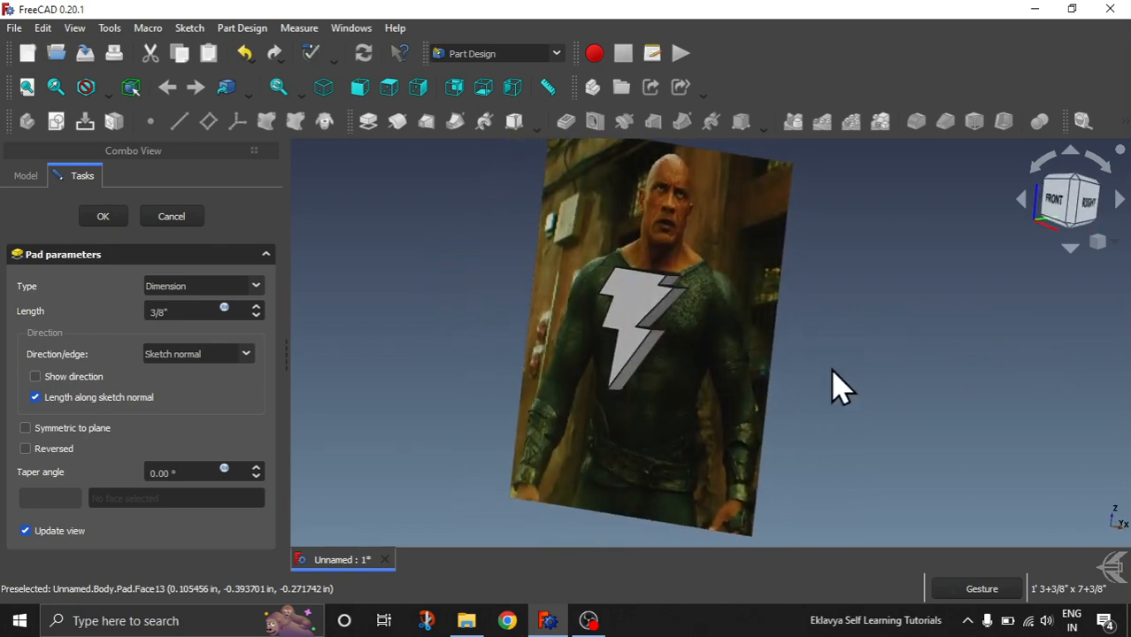
Try pad lengths of 1" and 0.25" for the lightning bolt.
double_click(176, 312)
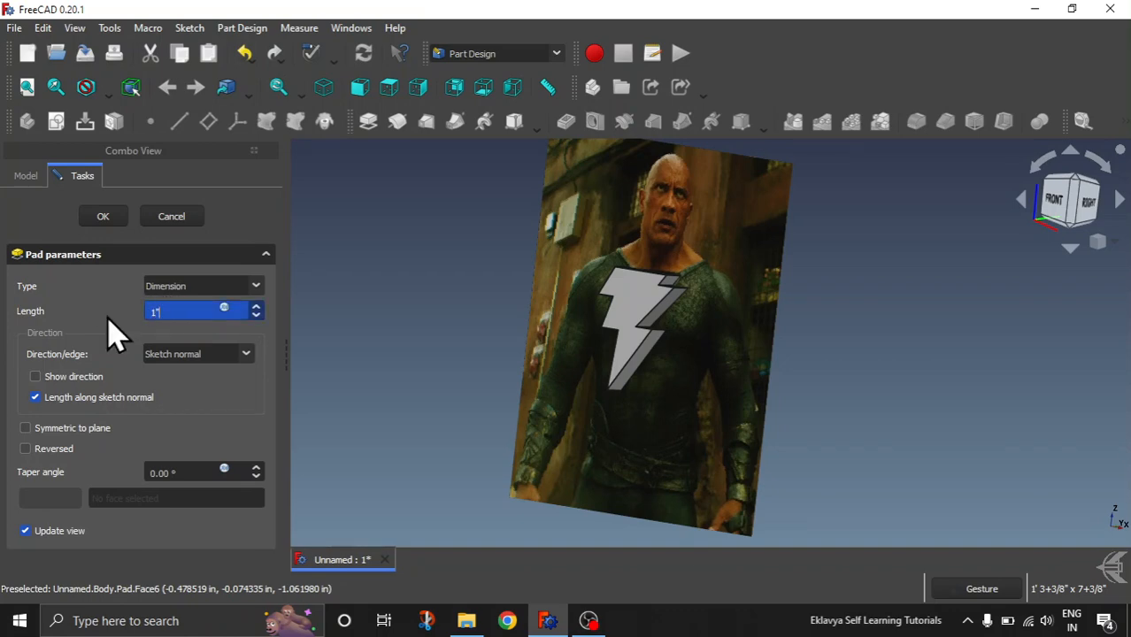
click(181, 289)
click(83, 299)
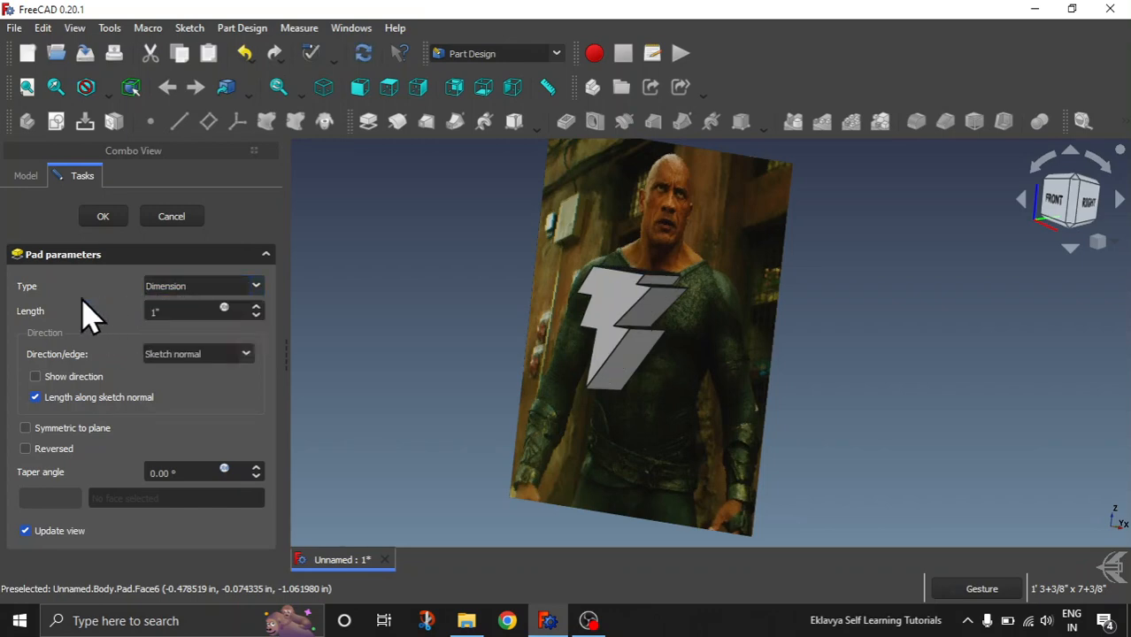
double_click(187, 313)
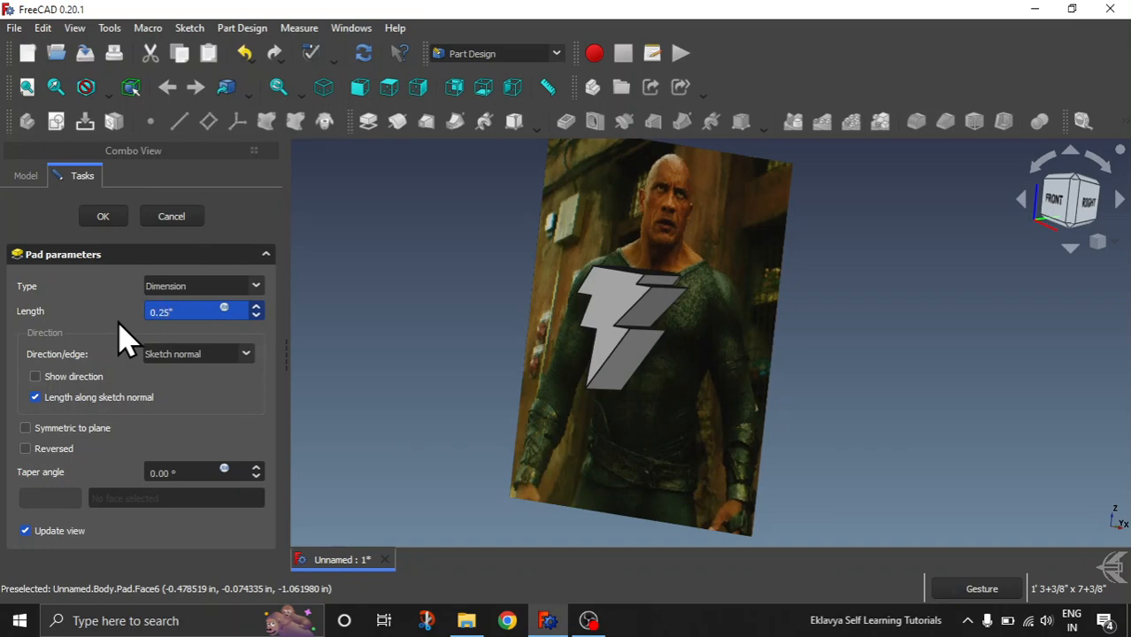
drag(882, 399, 844, 372)
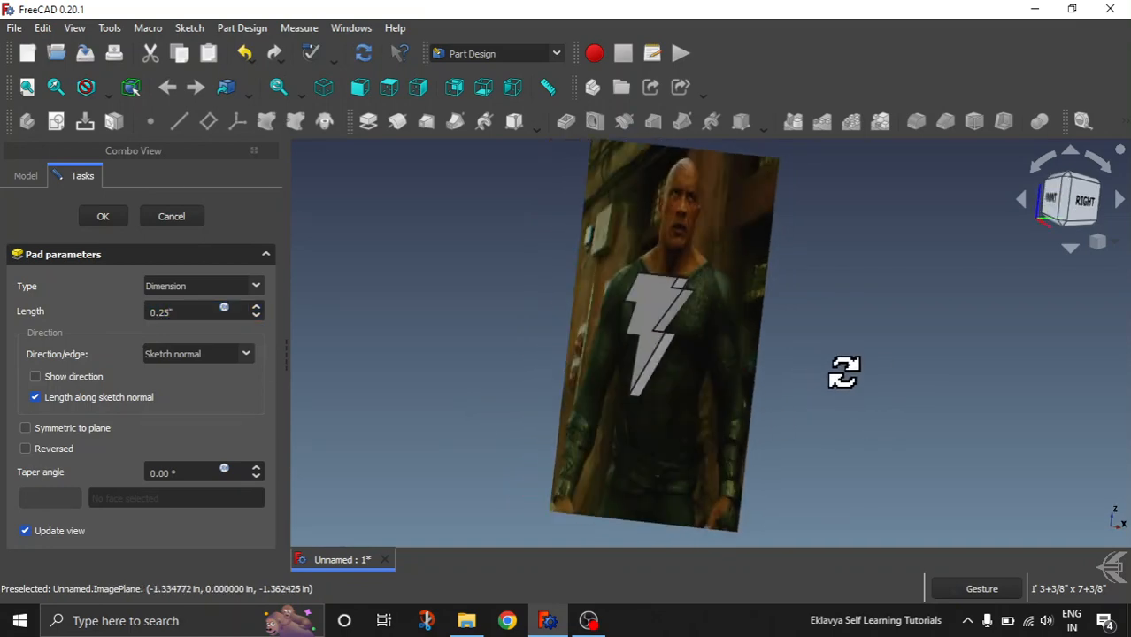
Set the lightning bolt's pad length to 0.15" and inspect its thickness against the chest.
double_click(164, 312)
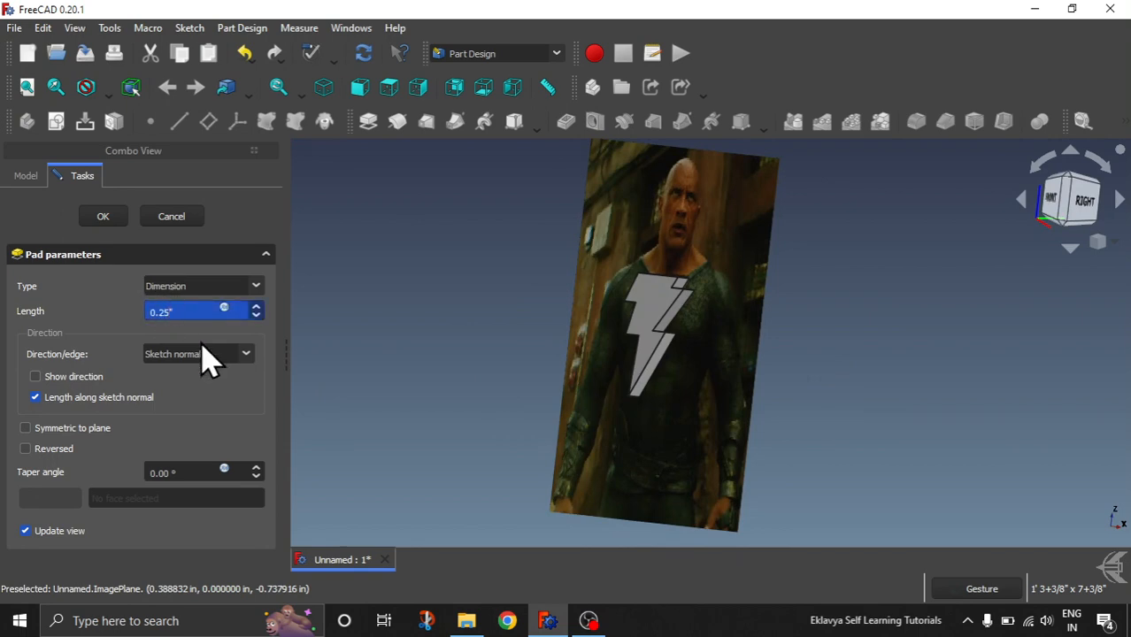
text(0.15)
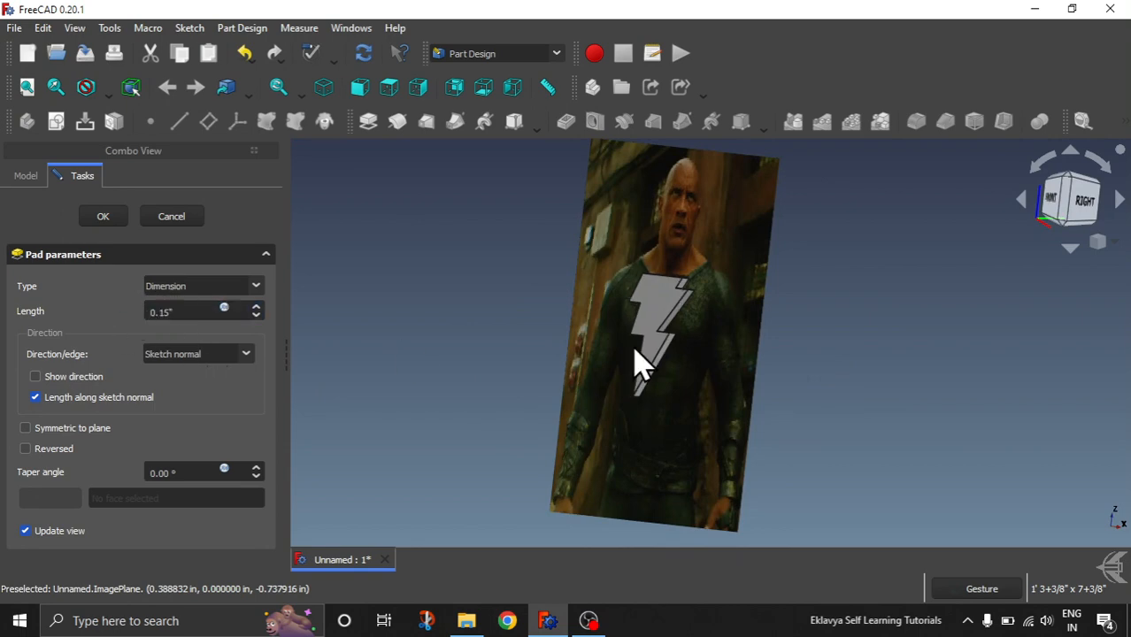
drag(639, 361, 756, 329)
middle_drag(757, 329, 747, 356)
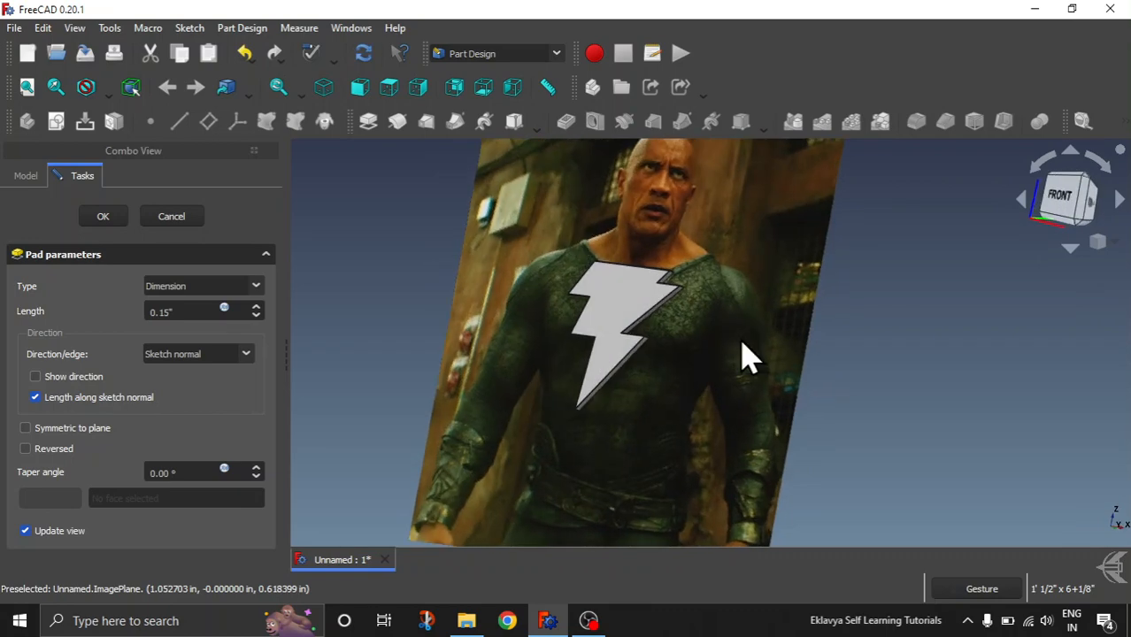
Accept the bolt's pad and start a Thickness on its front face, closing the report view.
click(103, 217)
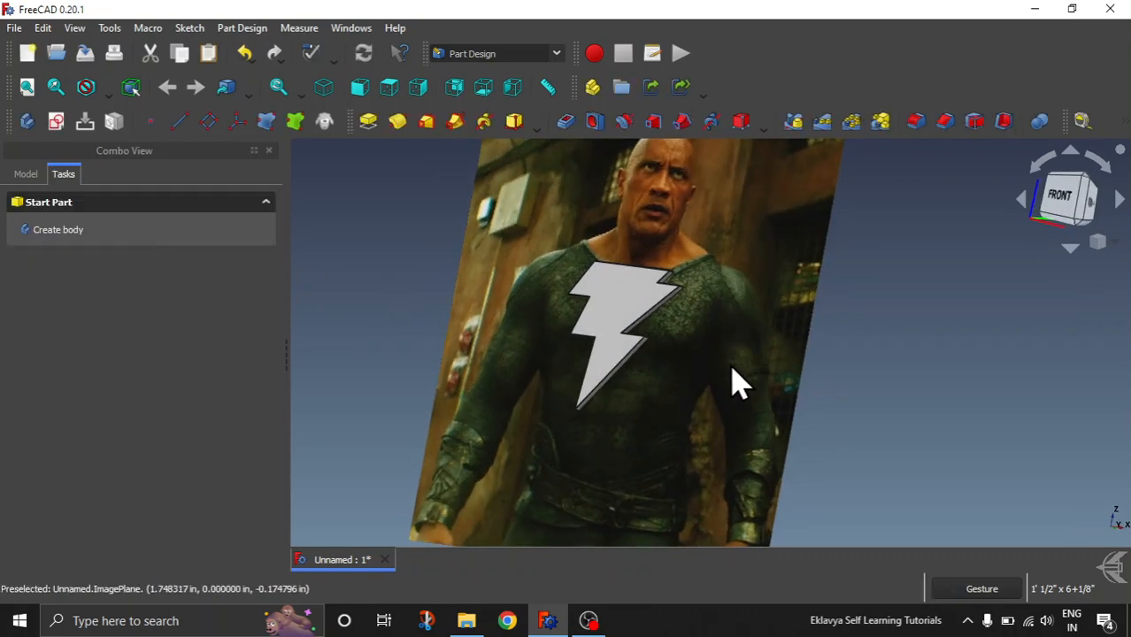
middle_drag(874, 366, 910, 349)
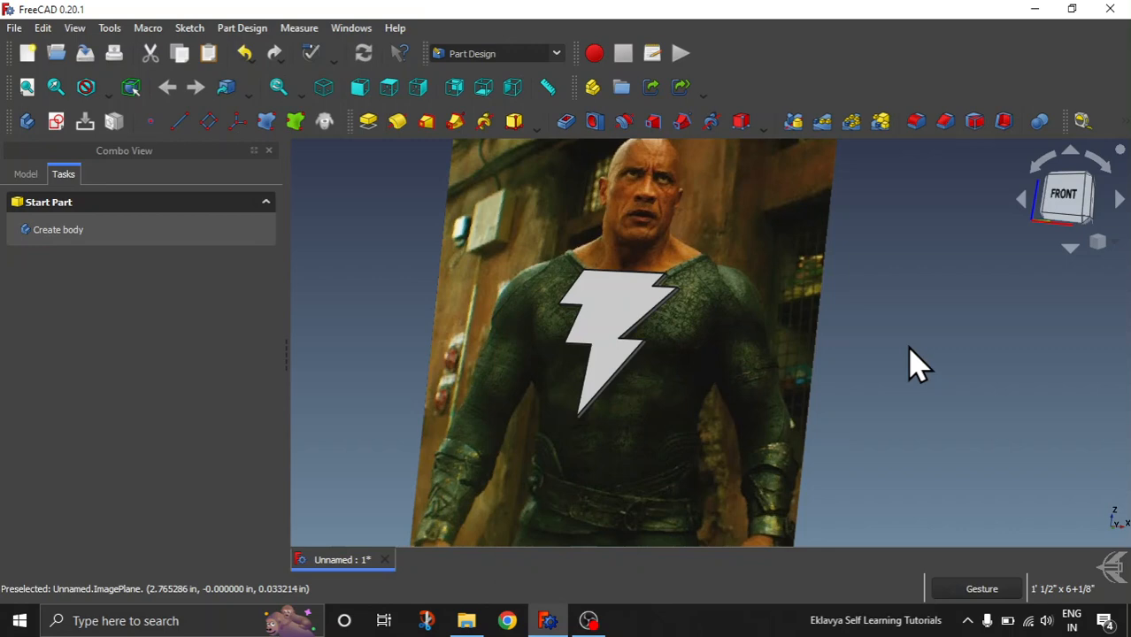
scroll(610, 319, up, 3)
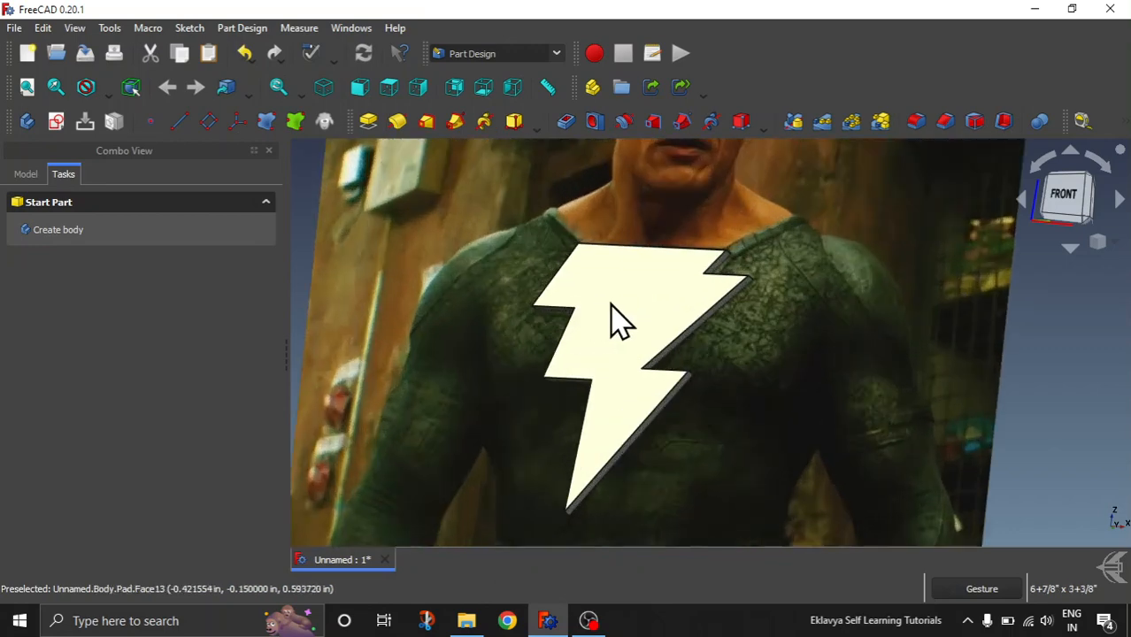
click(617, 306)
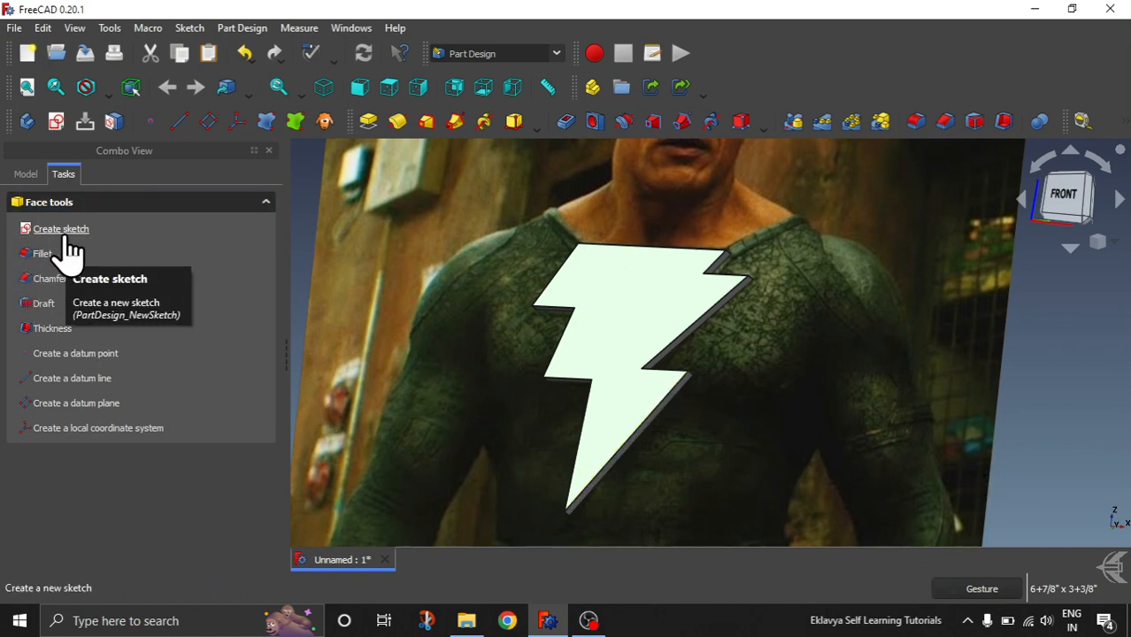
click(40, 329)
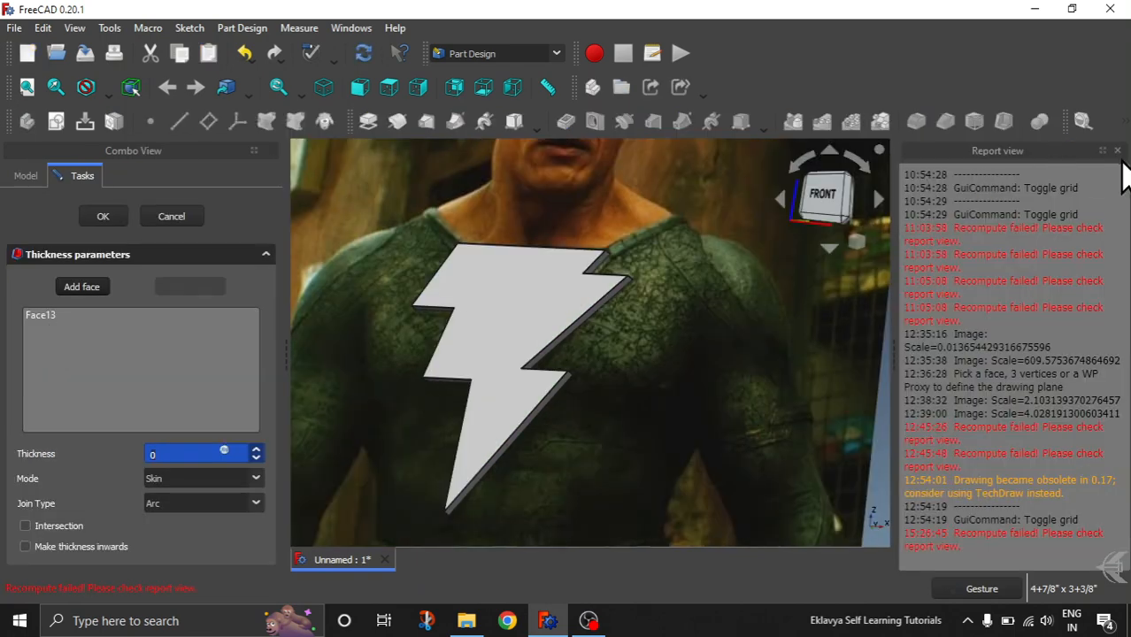
click(1118, 152)
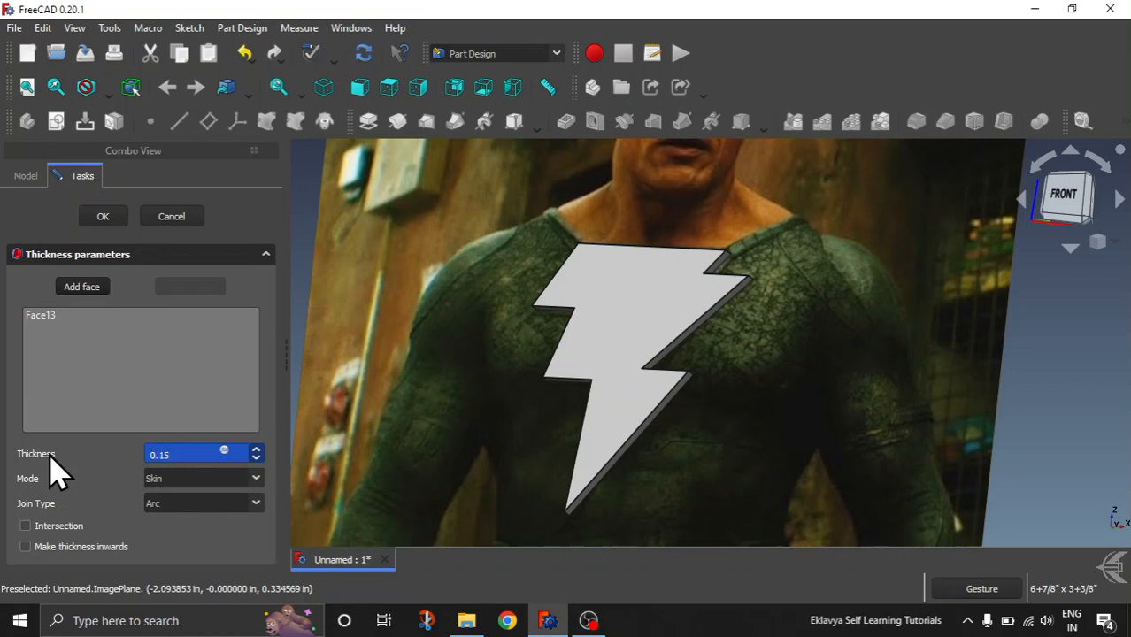
Give the bolt's Thickness a value of 0.15 in, the Intersection join type and an inward direction.
click(255, 505)
click(219, 534)
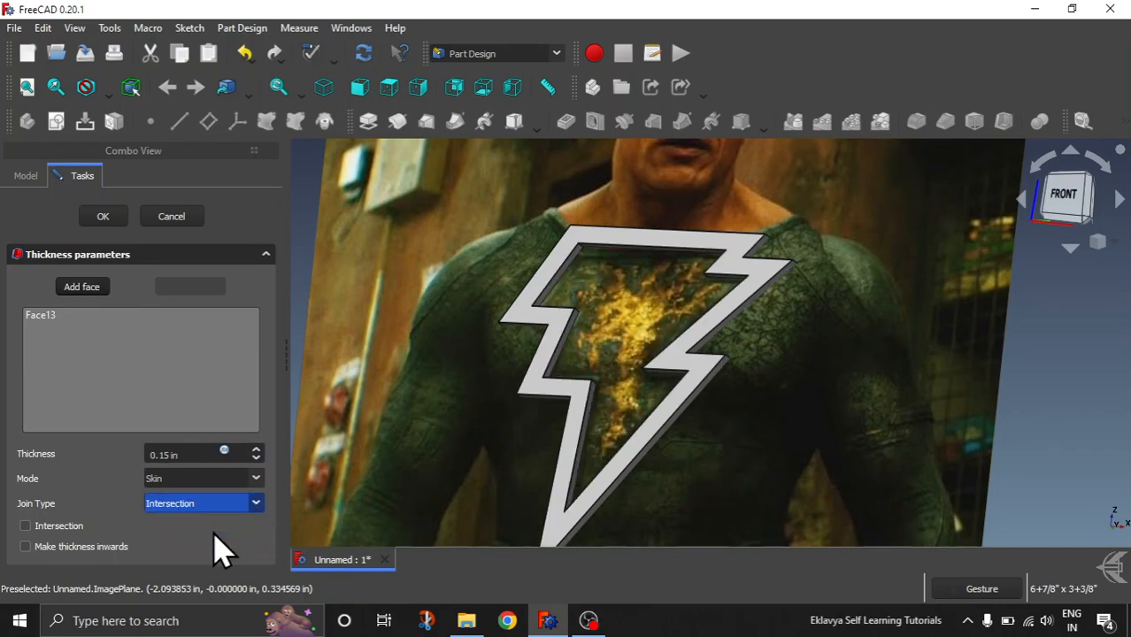
scroll(739, 286, down, 2)
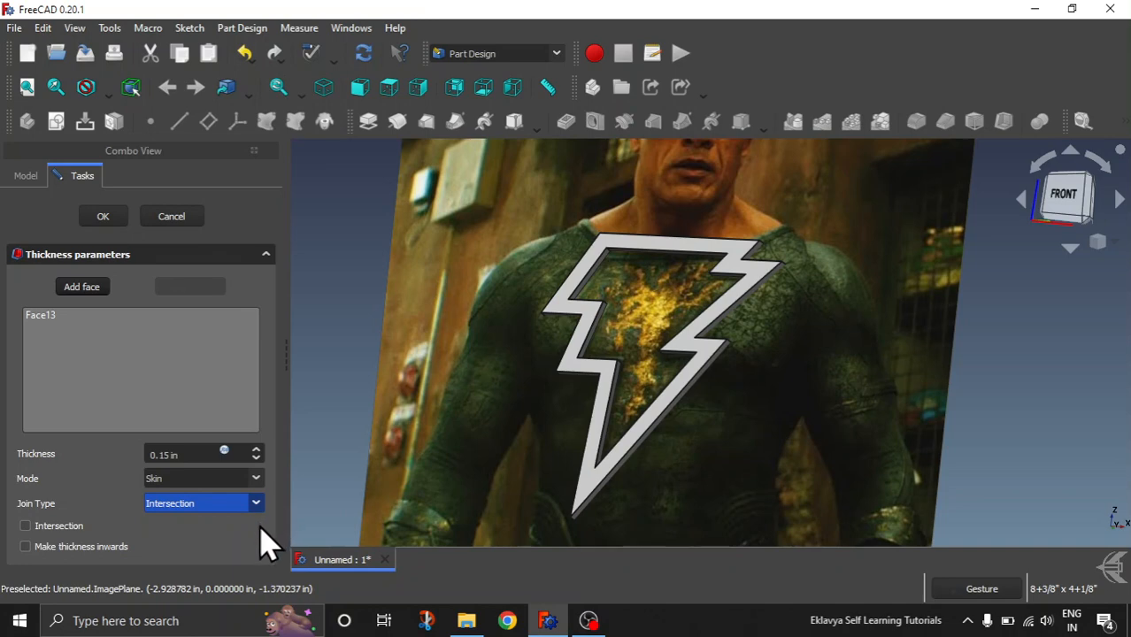
click(26, 548)
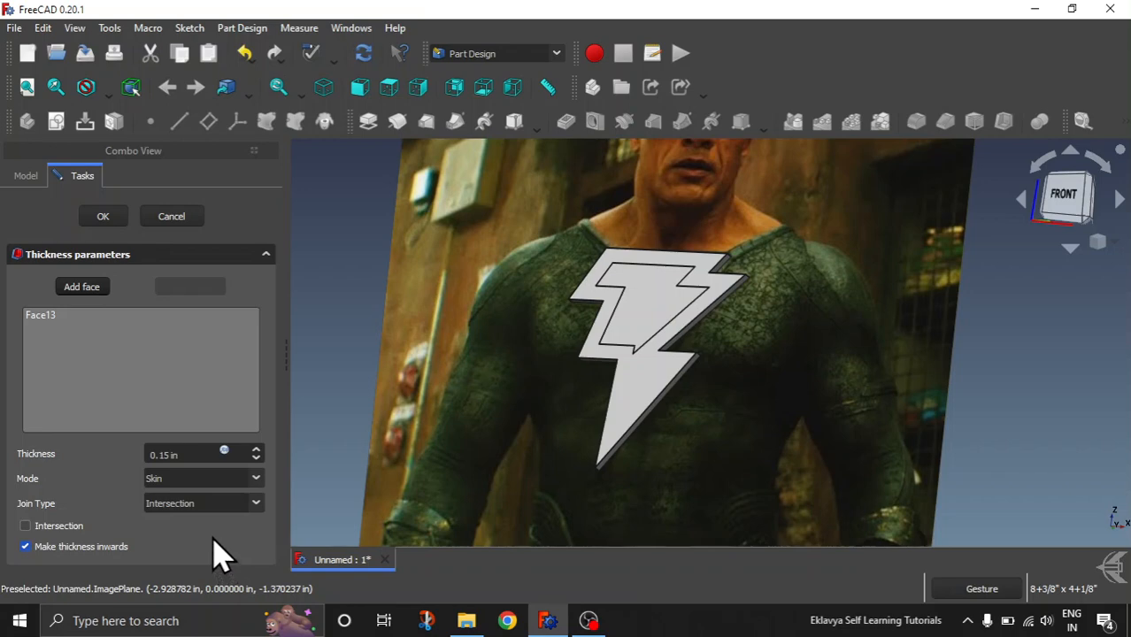
Try wall thicknesses of 0.10 in and 0.05 in for the hollowed bolt, checking the rim at an angle.
click(167, 455)
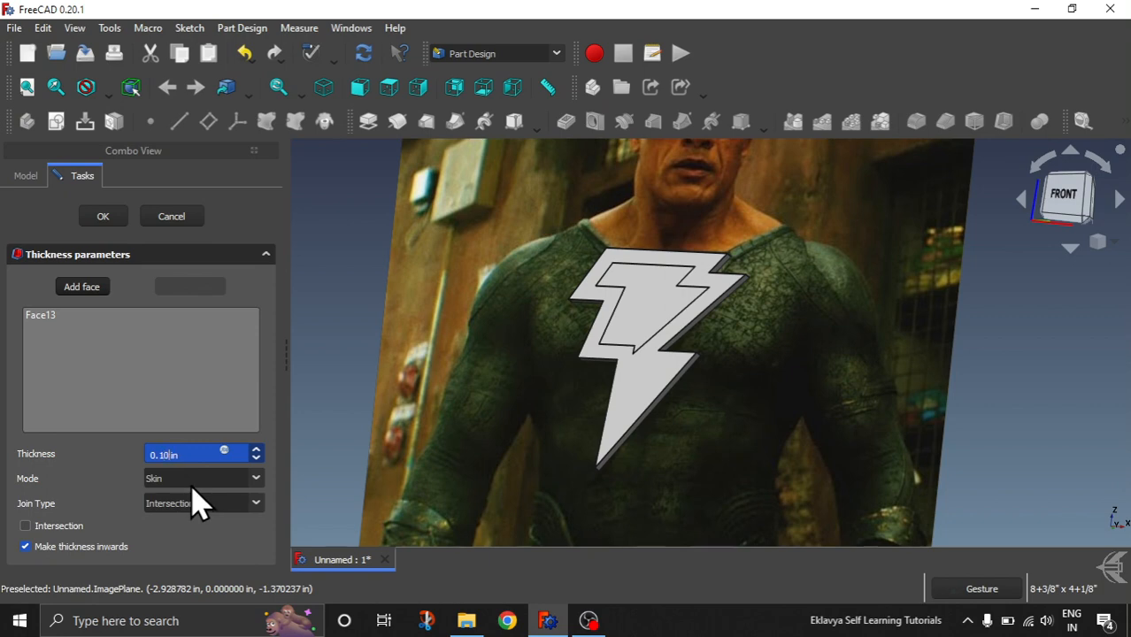
click(194, 479)
click(193, 492)
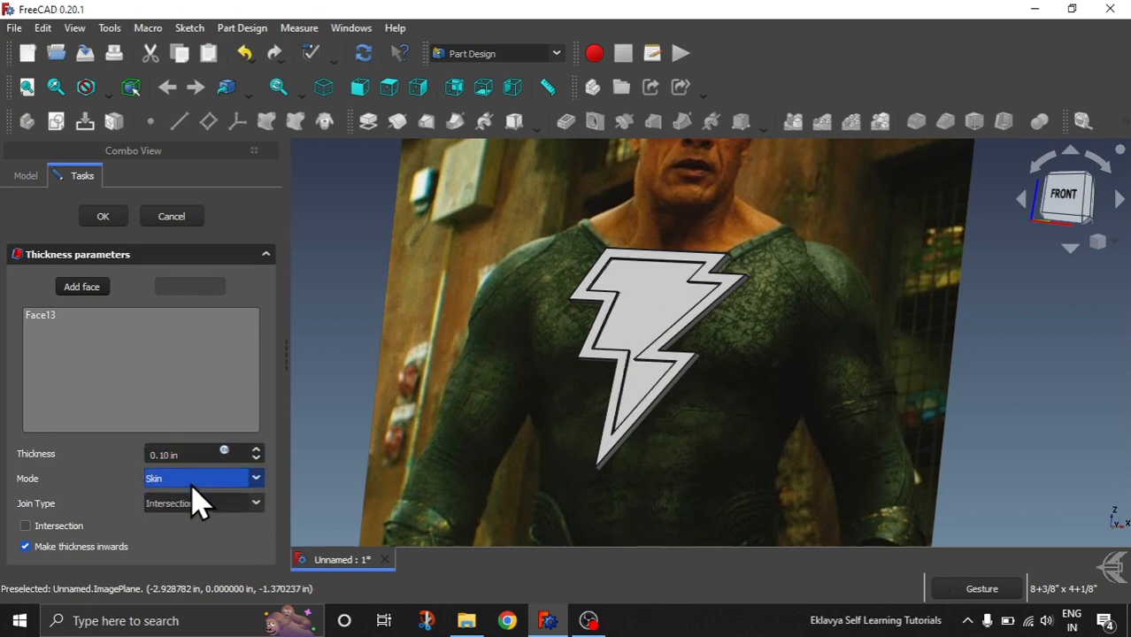
drag(861, 336, 761, 321)
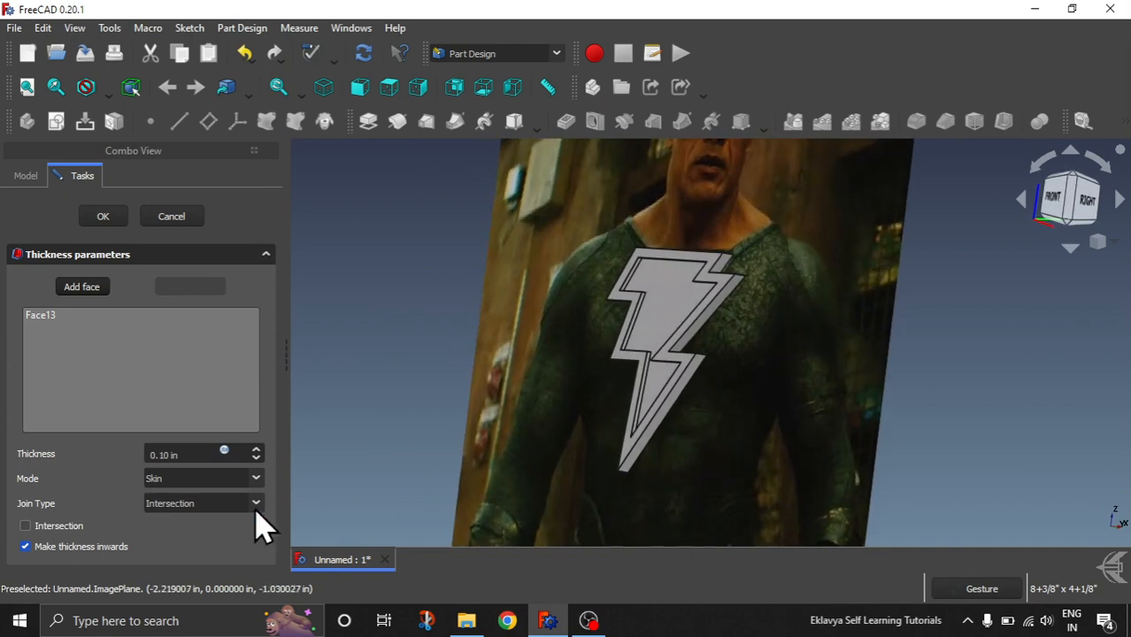
click(168, 454)
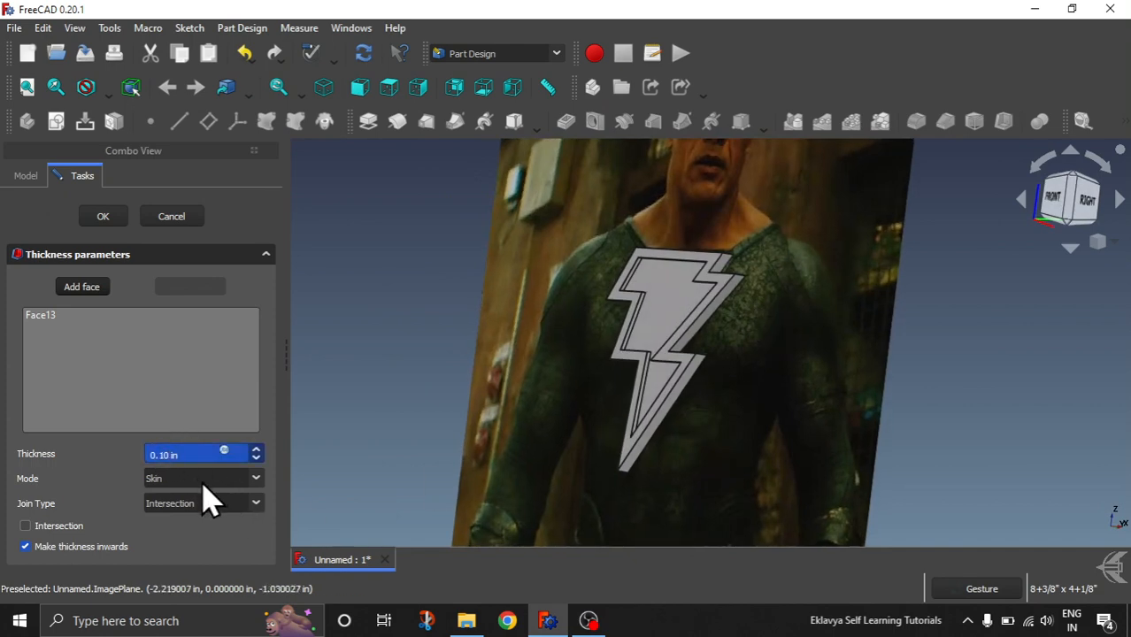
text(5)
click(189, 485)
click(94, 487)
drag(584, 412, 651, 405)
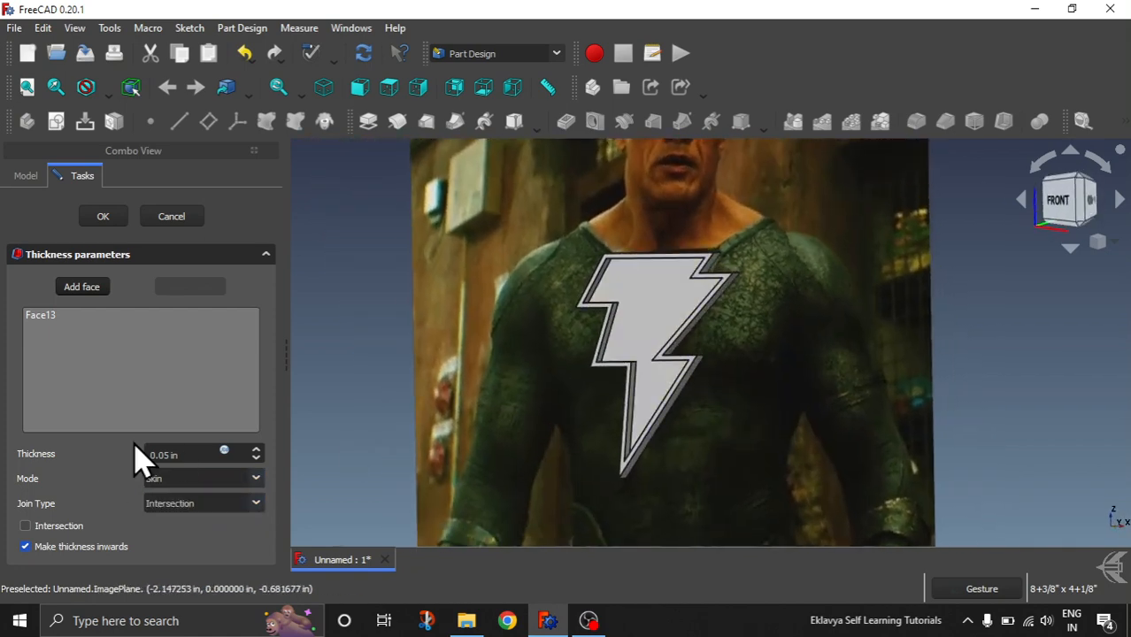
Set the bolt's wall thickness to 0.08 in, check the rim up close and accept the Thickness.
click(169, 454)
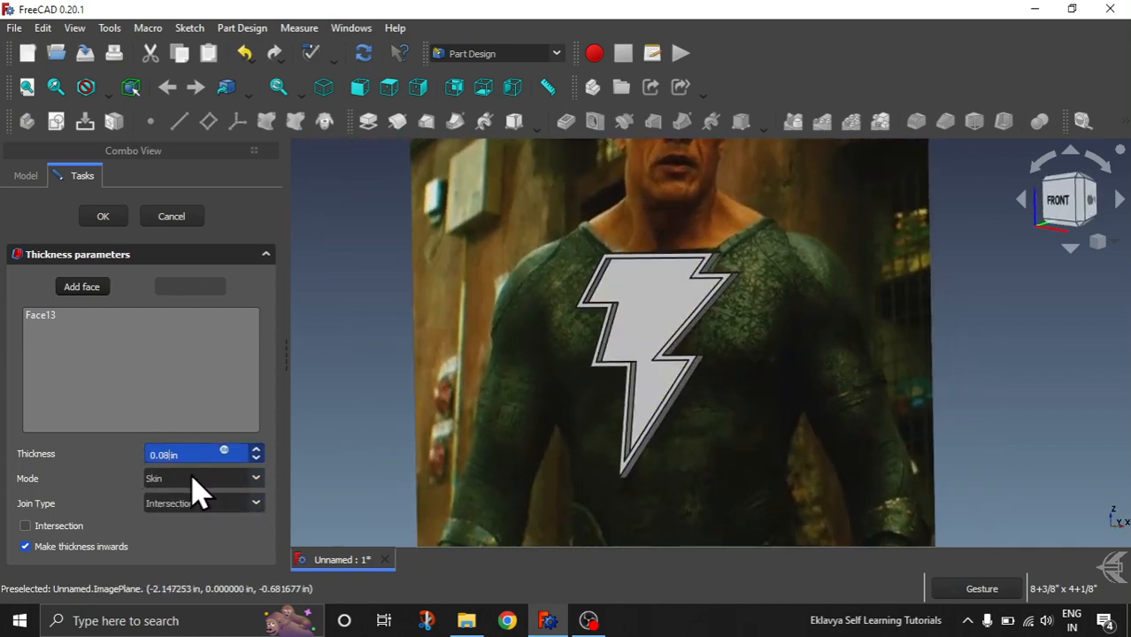
drag(729, 372, 780, 328)
scroll(602, 323, up, 5)
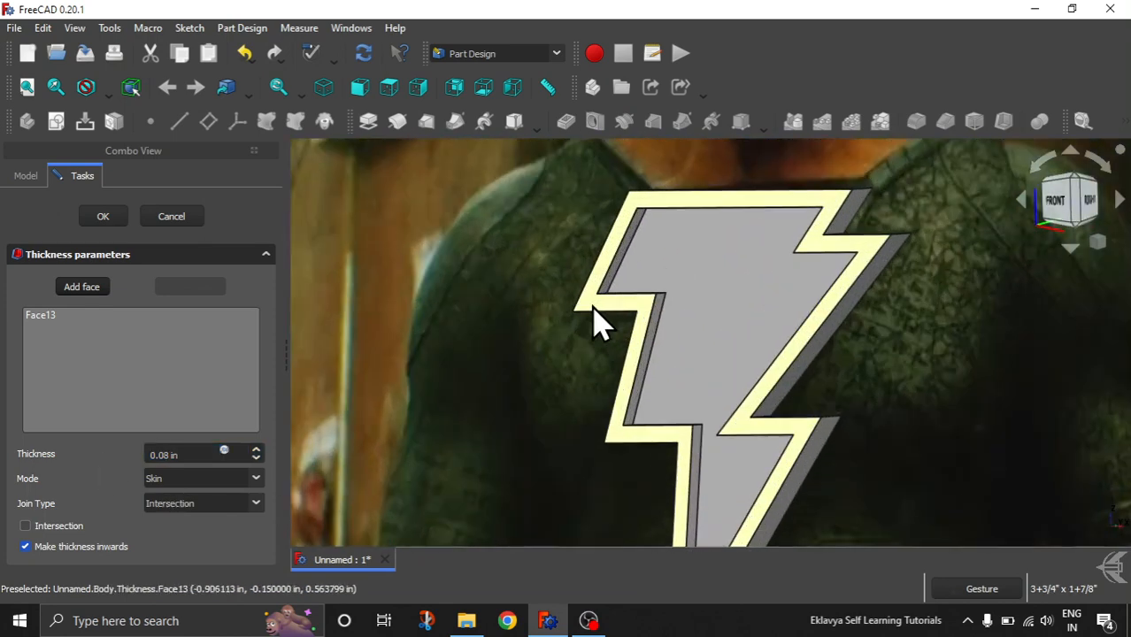
drag(512, 354, 561, 348)
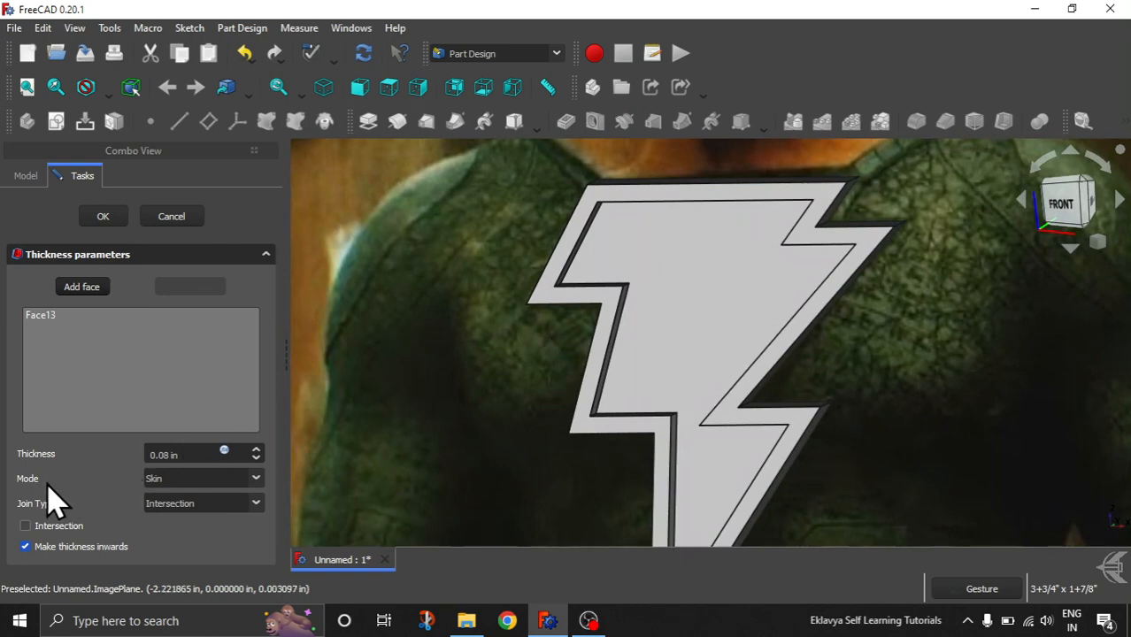
click(103, 217)
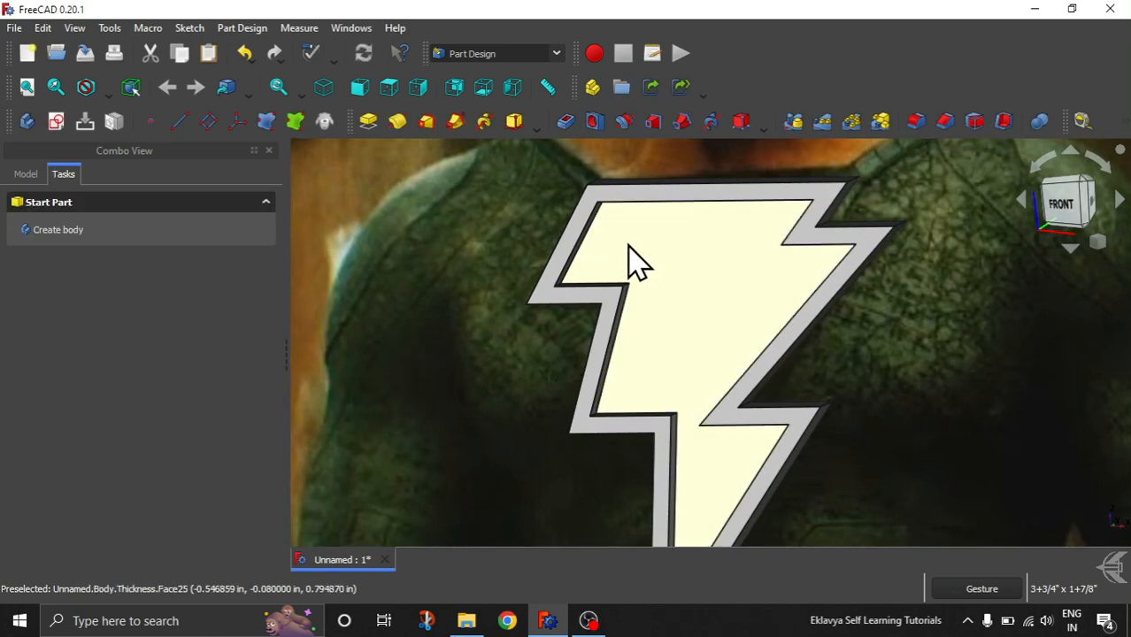
Examine the hollowed bolt against the chest and its Pad and Thickness features in the model tree.
scroll(634, 265, down, 3)
scroll(447, 391, down, 3)
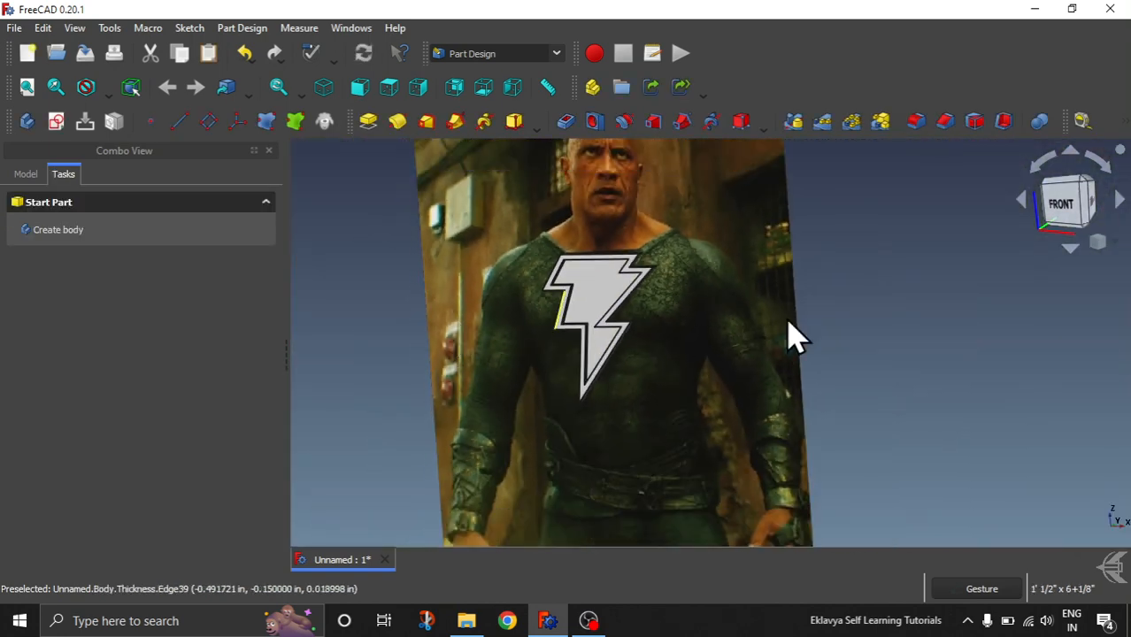
drag(791, 333, 982, 283)
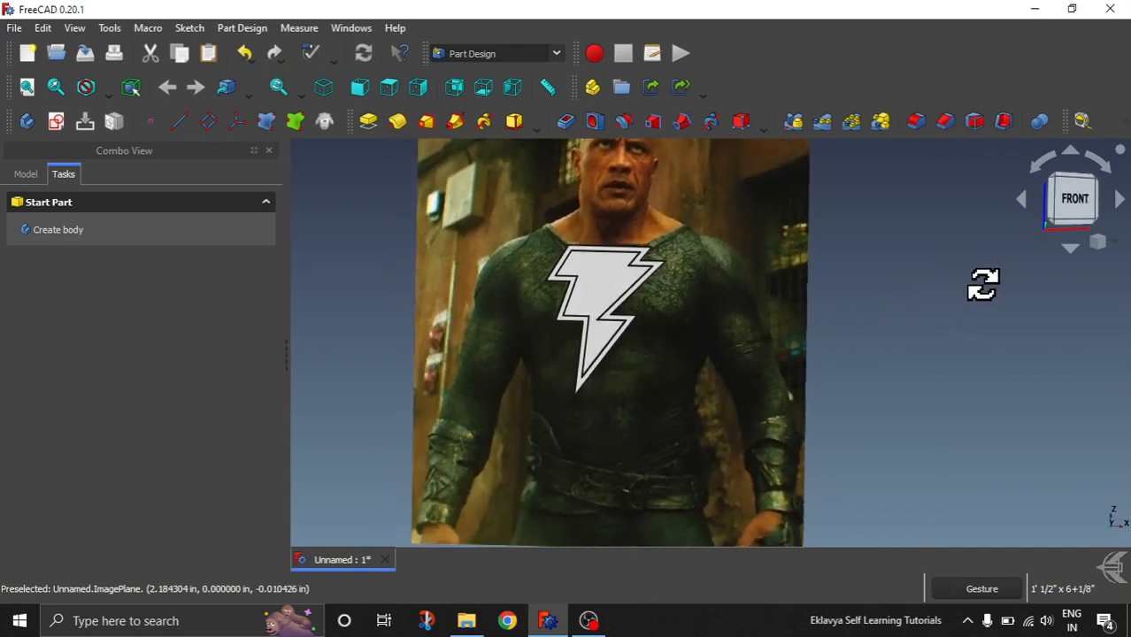
drag(893, 372, 859, 335)
scroll(580, 308, up, 3)
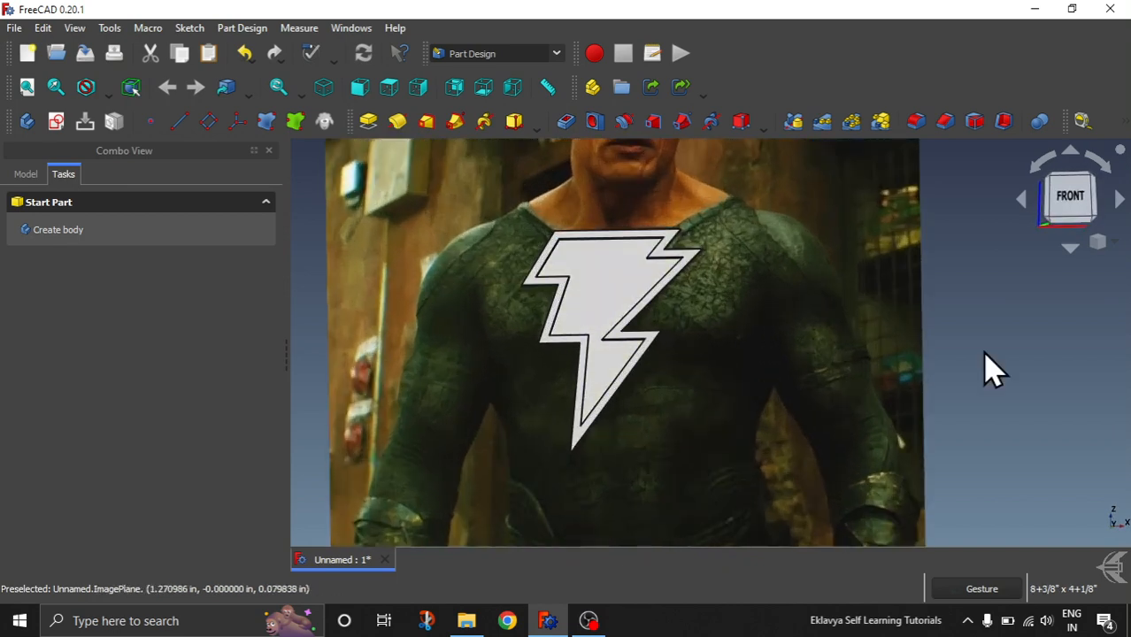
click(25, 174)
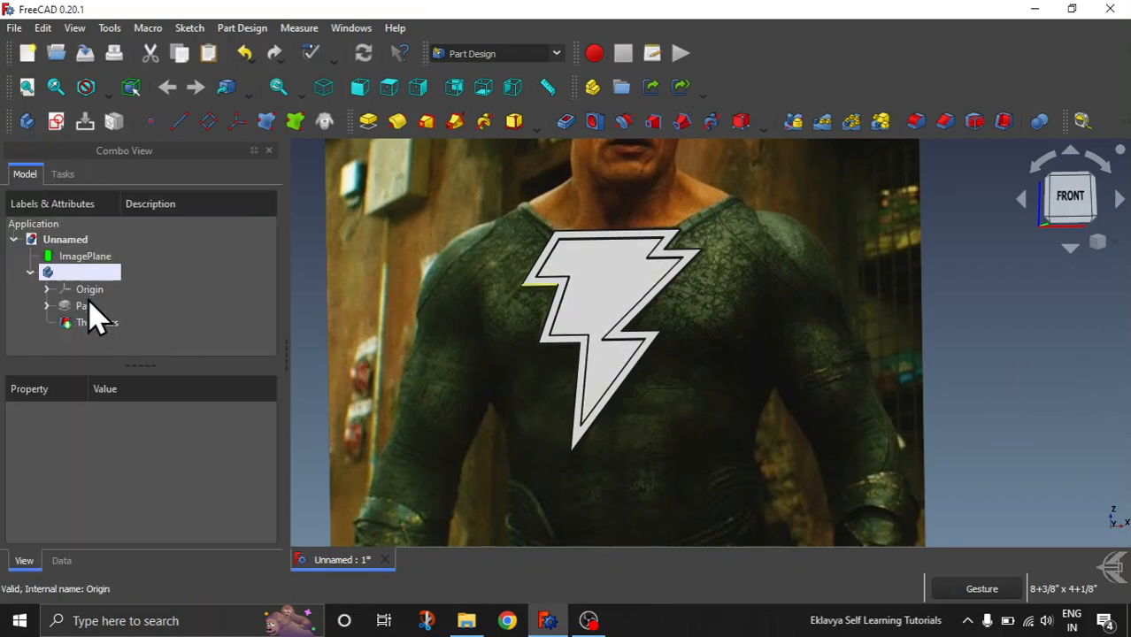
click(95, 322)
scroll(570, 344, down, 3)
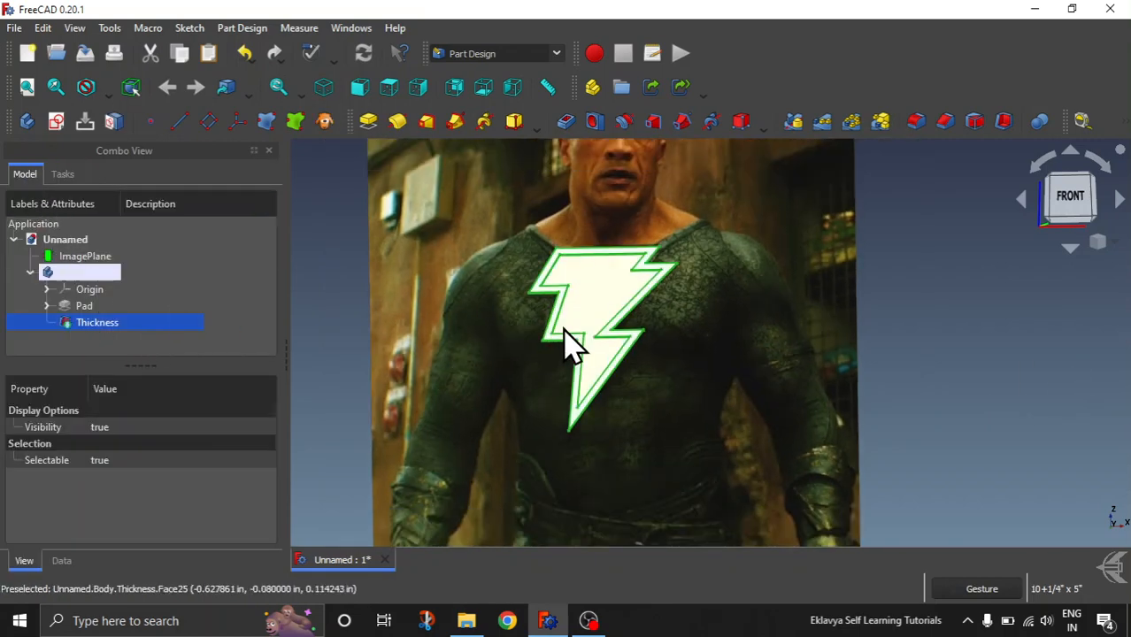
click(86, 307)
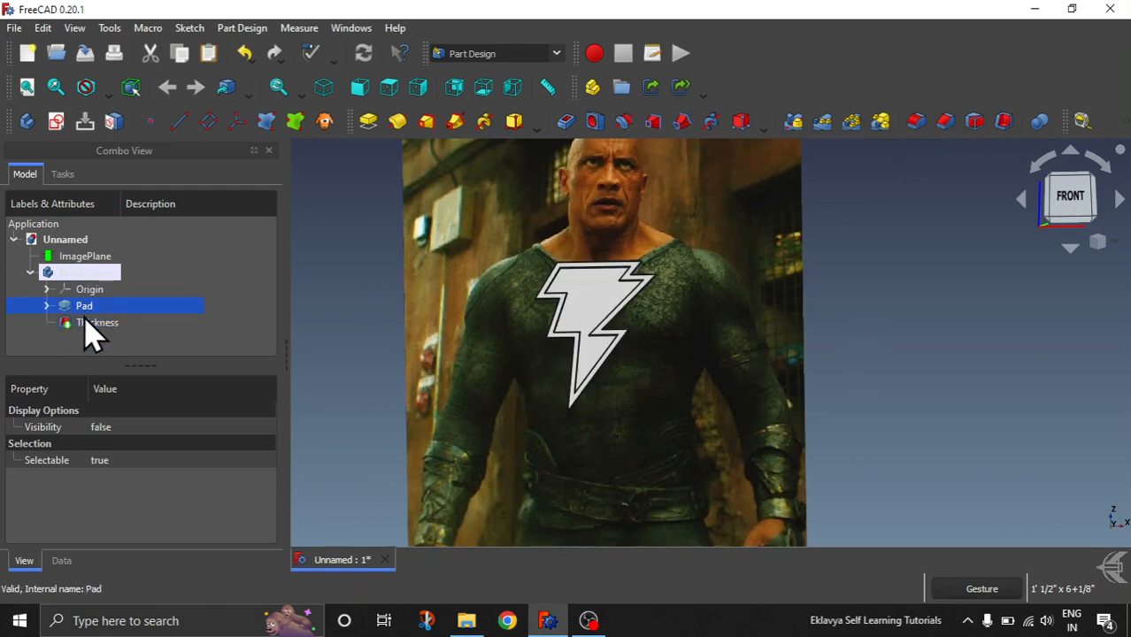
click(94, 323)
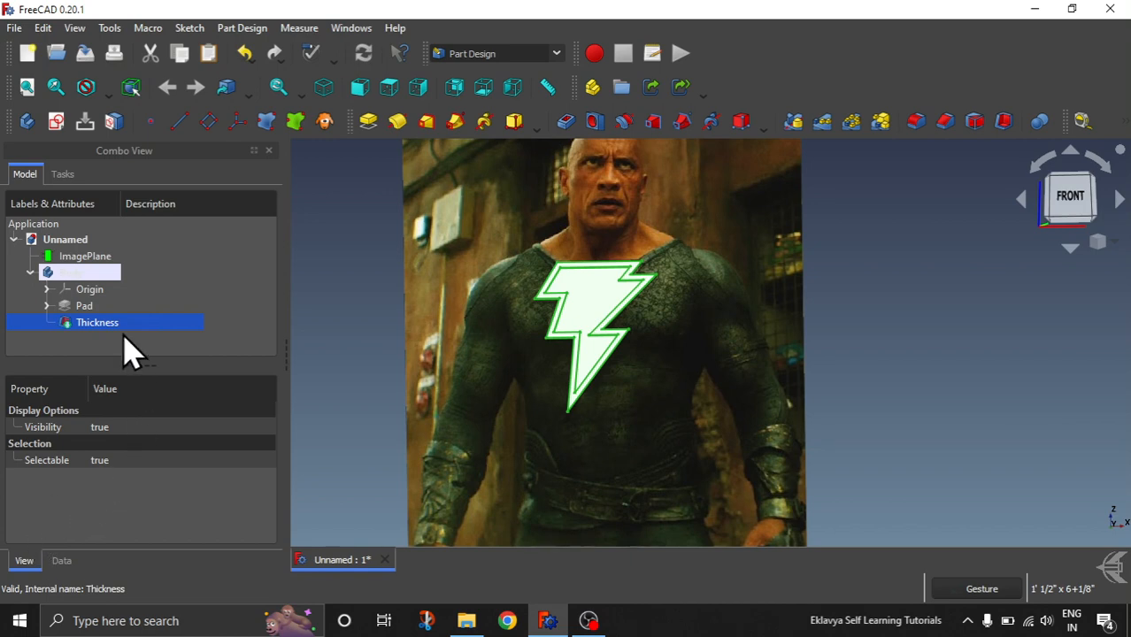
click(885, 385)
scroll(619, 330, up, 5)
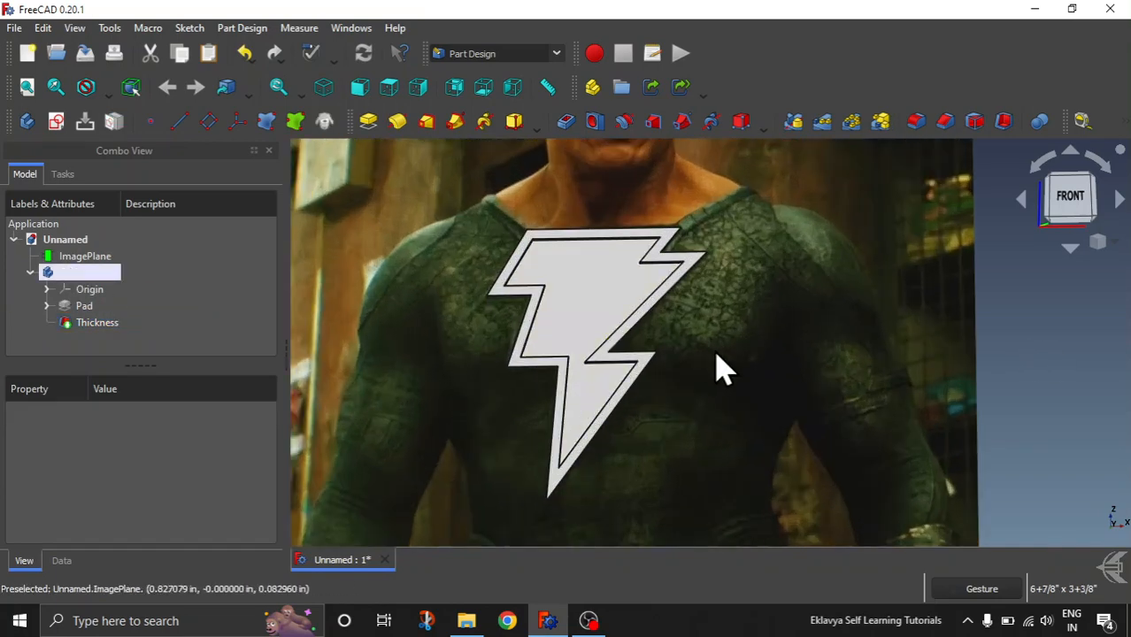
scroll(601, 354, down, 2)
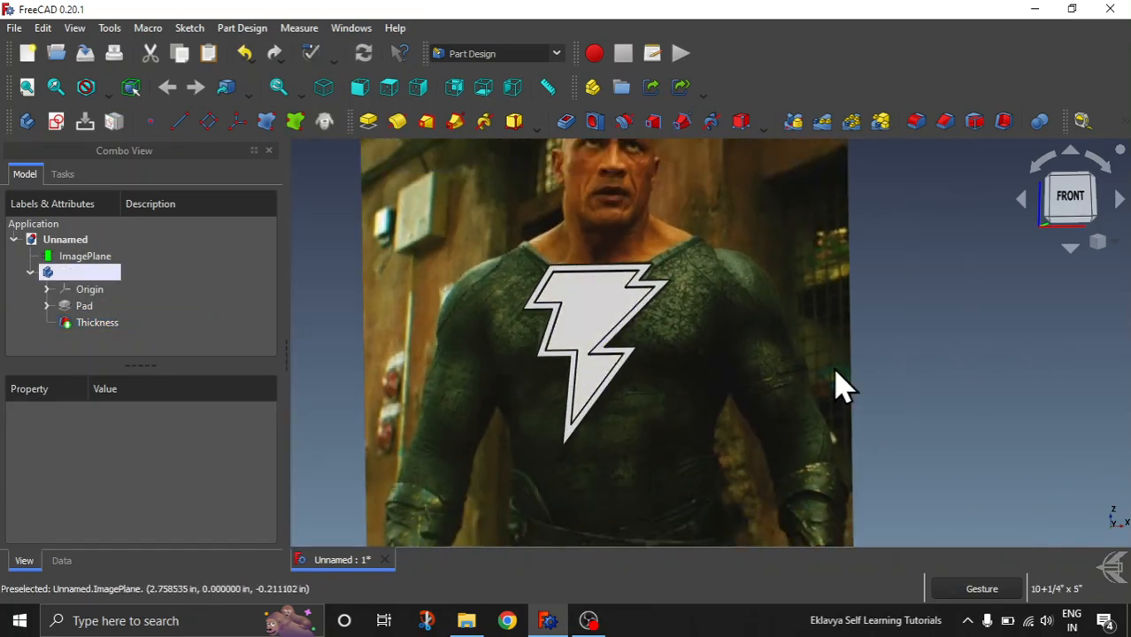
Switch to the Part workbench and create a simple copy of the Thickness feature.
click(500, 56)
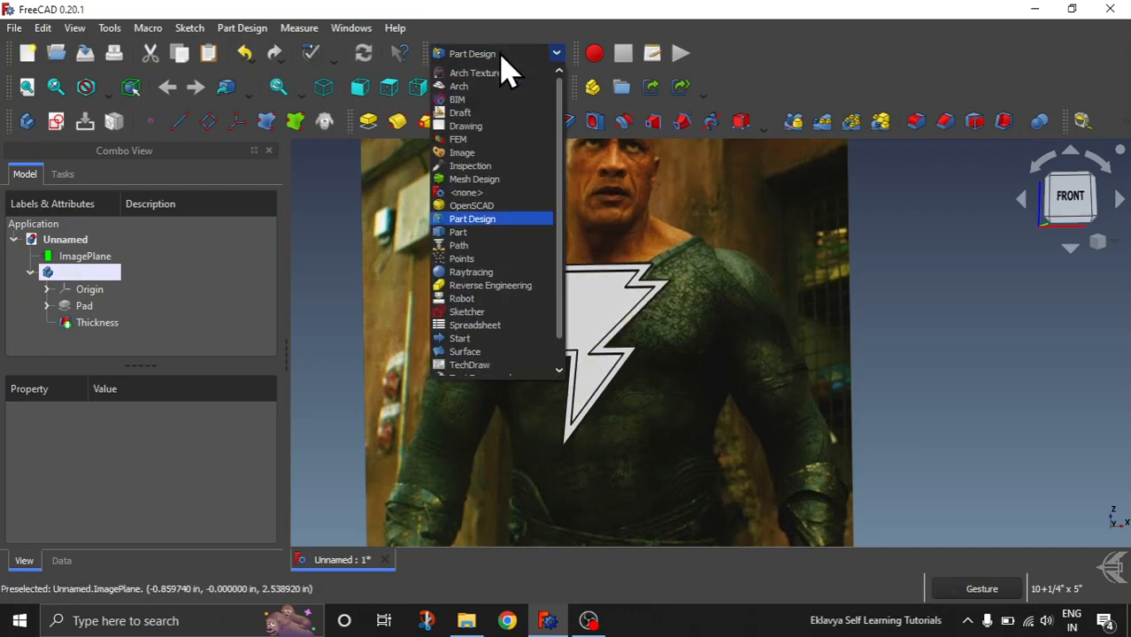
click(485, 233)
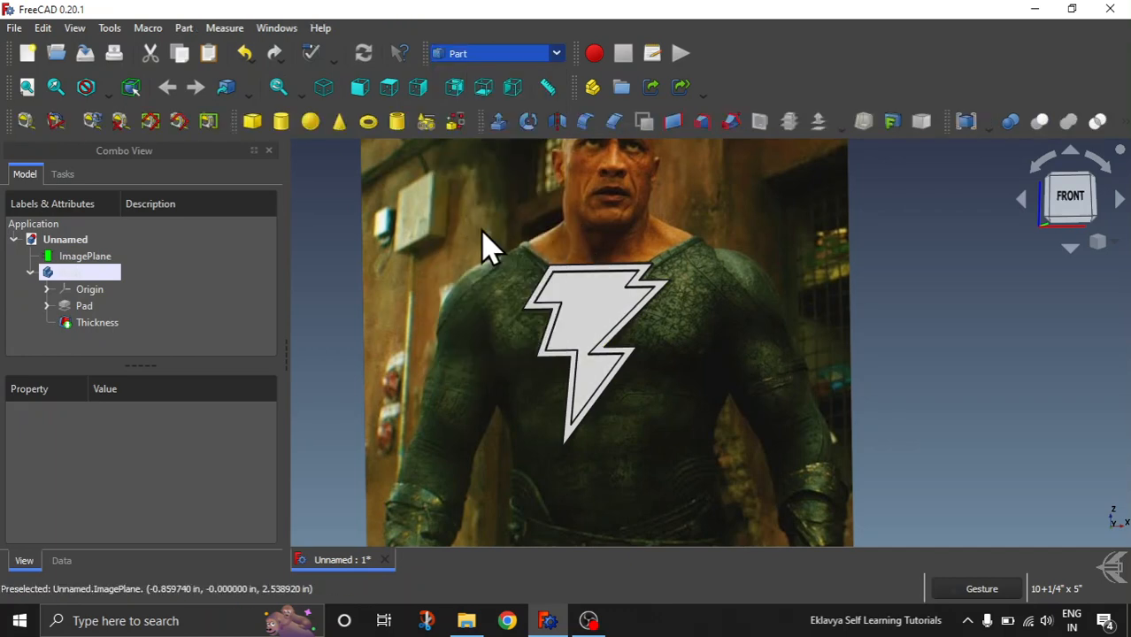
click(99, 327)
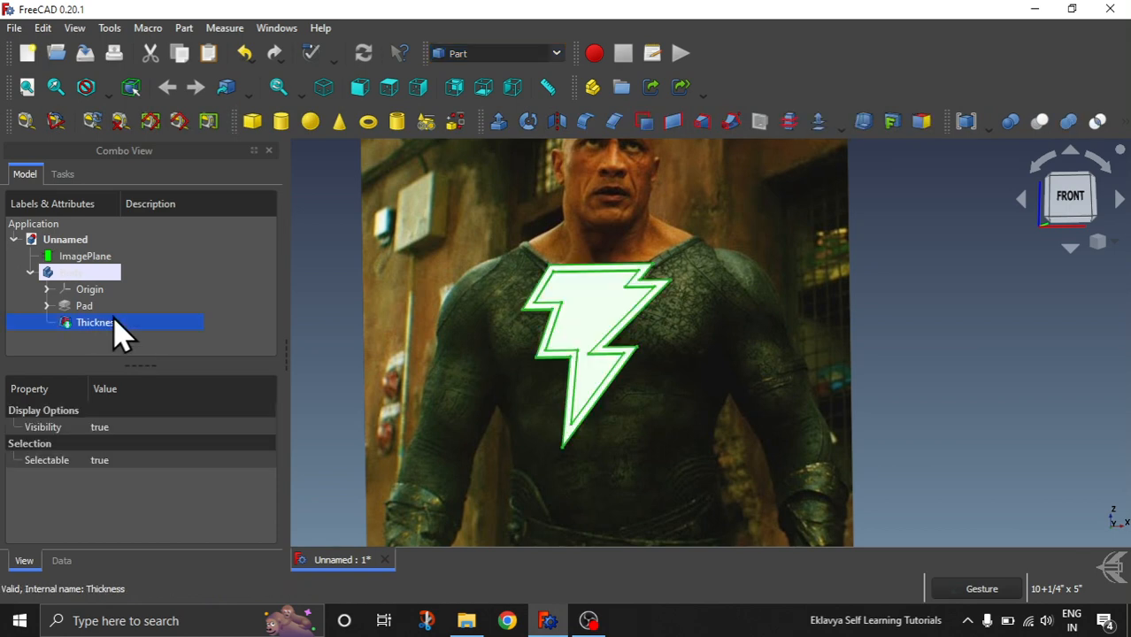
click(183, 28)
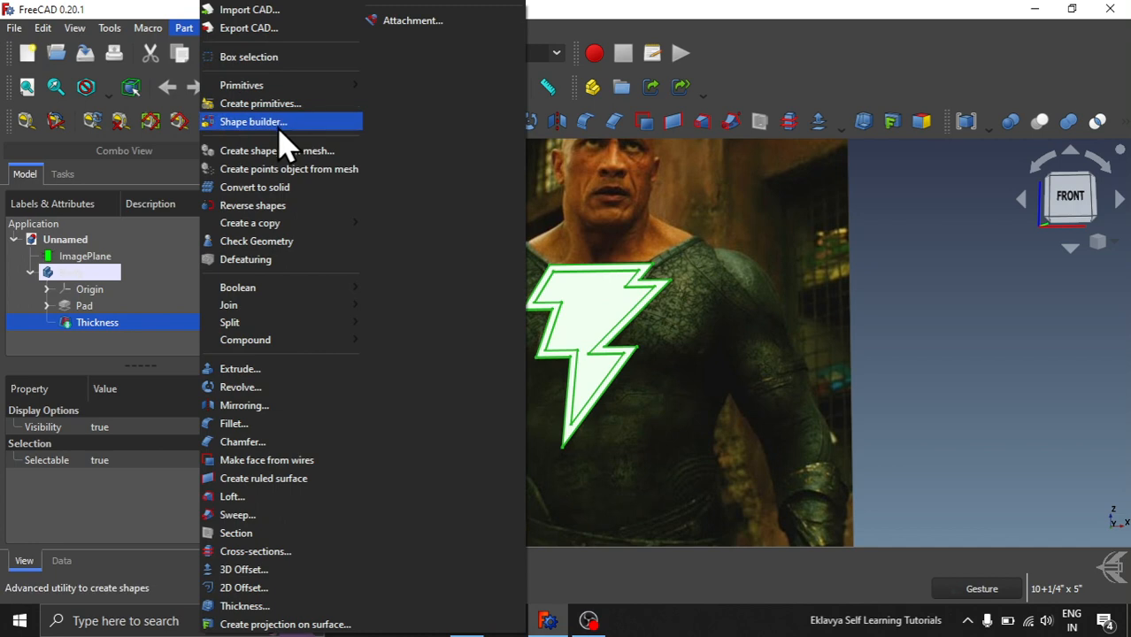
mouse_move(336, 224)
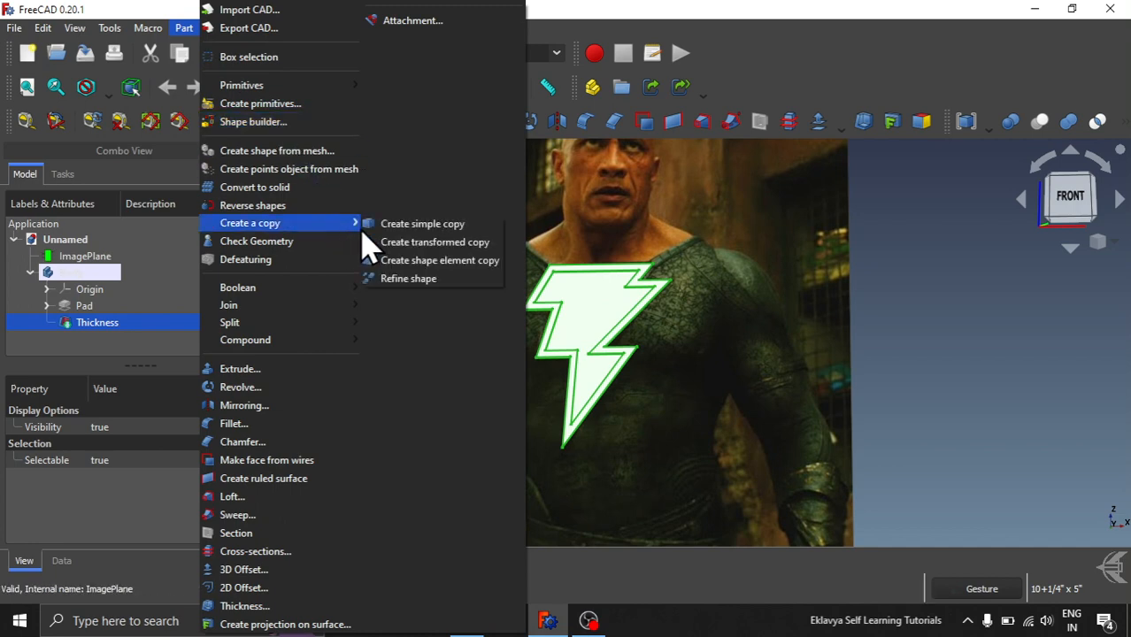
click(432, 226)
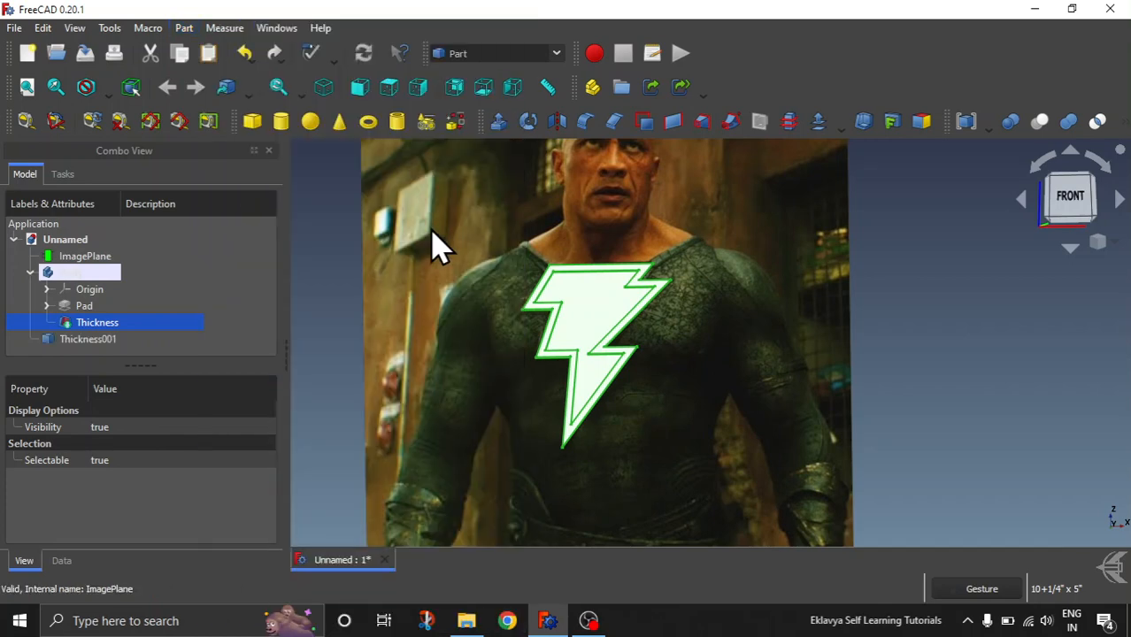
Hide the original Body so that only its simple copy is displayed, and check the copied bolt at an angle.
click(93, 341)
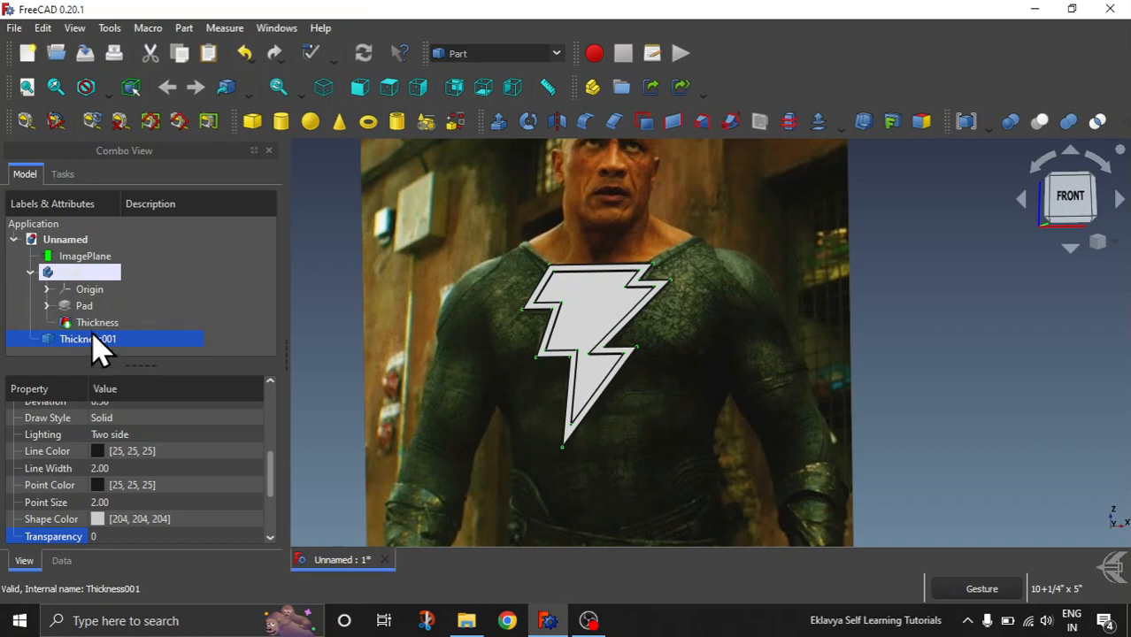
click(80, 276)
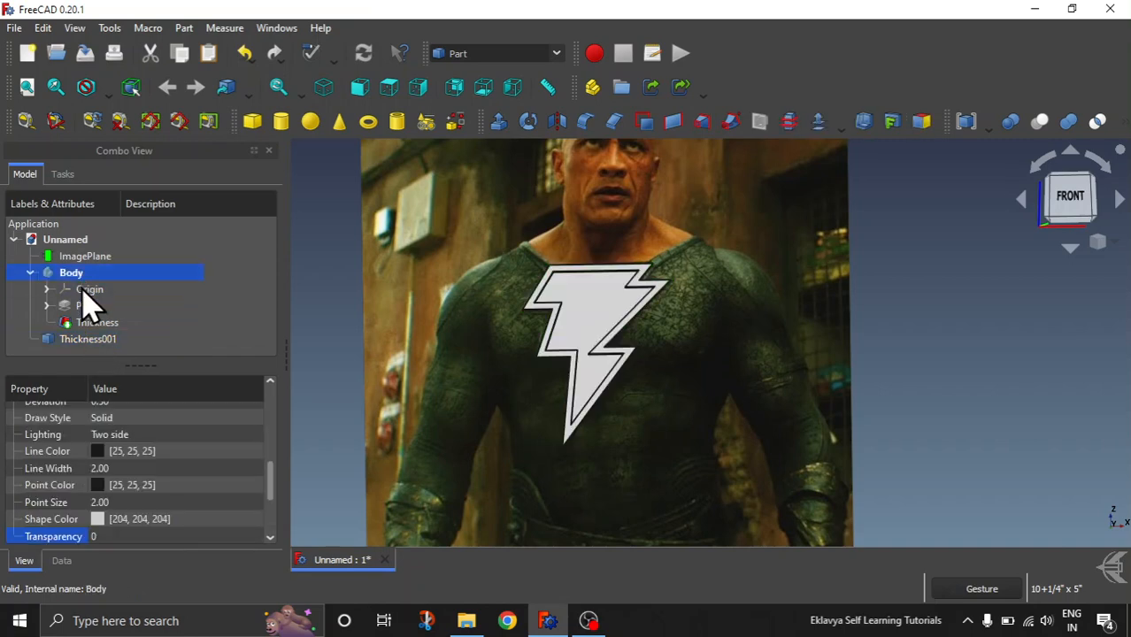
click(92, 322)
click(89, 339)
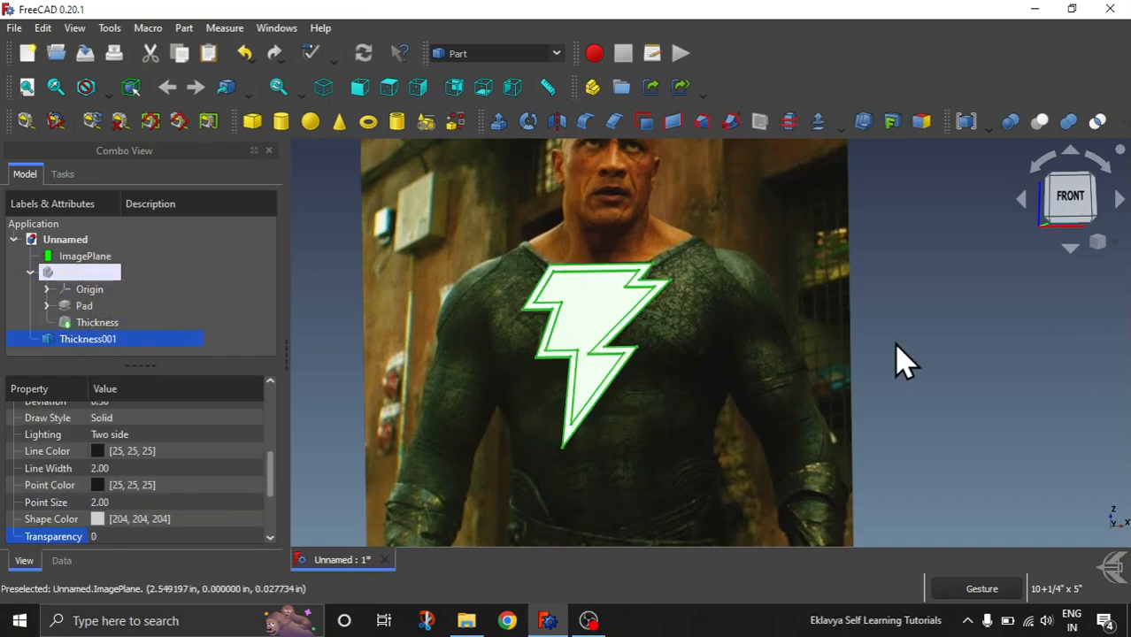
mouse_move(901, 361)
mouse_down()
mouse_move(985, 366)
mouse_move(863, 354)
mouse_move(909, 354)
mouse_up()
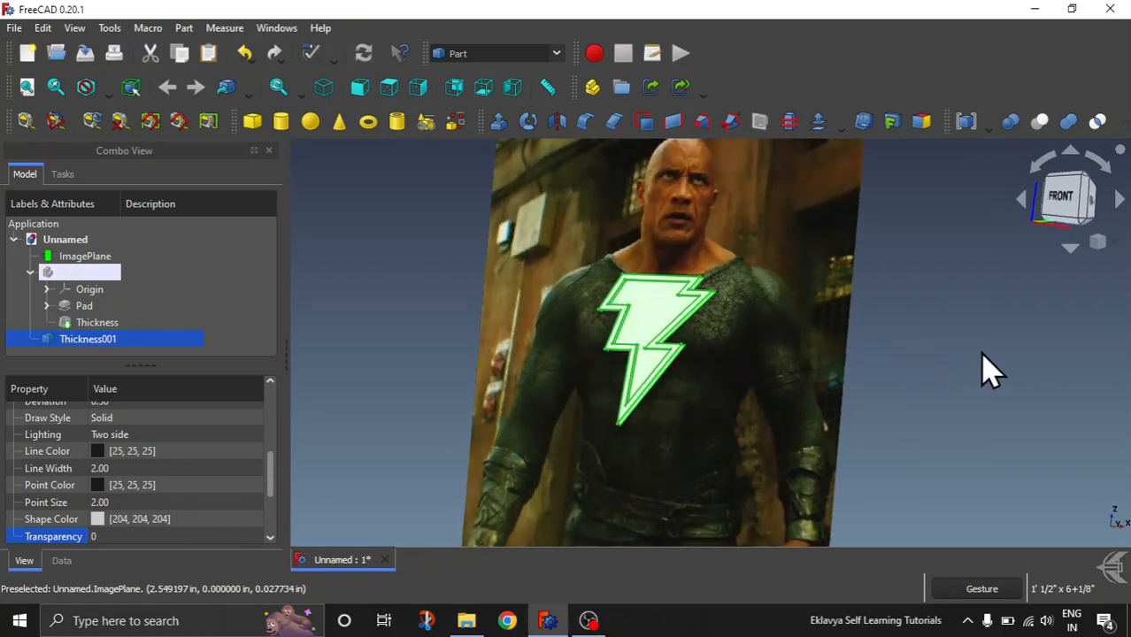
click(982, 353)
mouse_move(440, 340)
mouse_down()
mouse_move(704, 358)
mouse_move(477, 328)
mouse_move(430, 361)
mouse_move(431, 332)
mouse_up()
drag(959, 349, 992, 337)
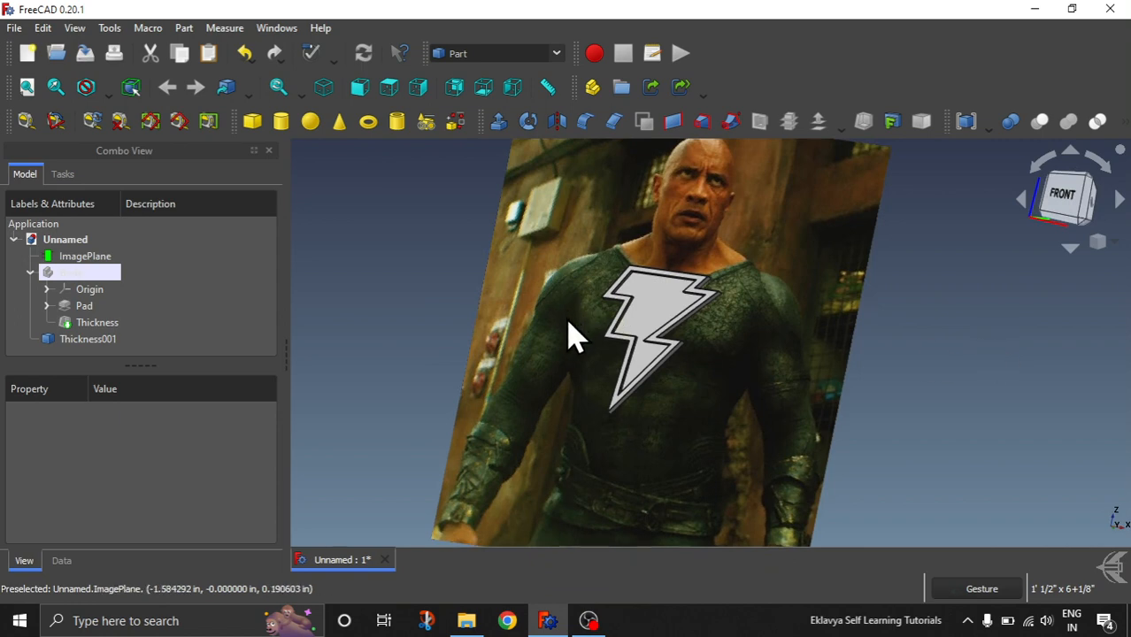
drag(444, 308, 328, 332)
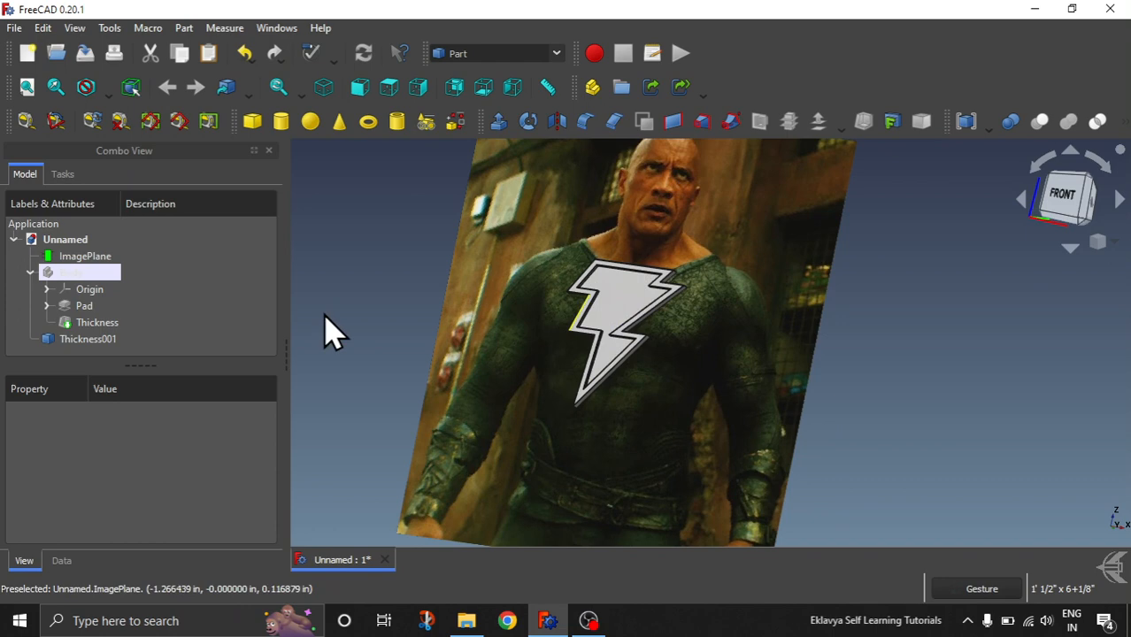
click(75, 342)
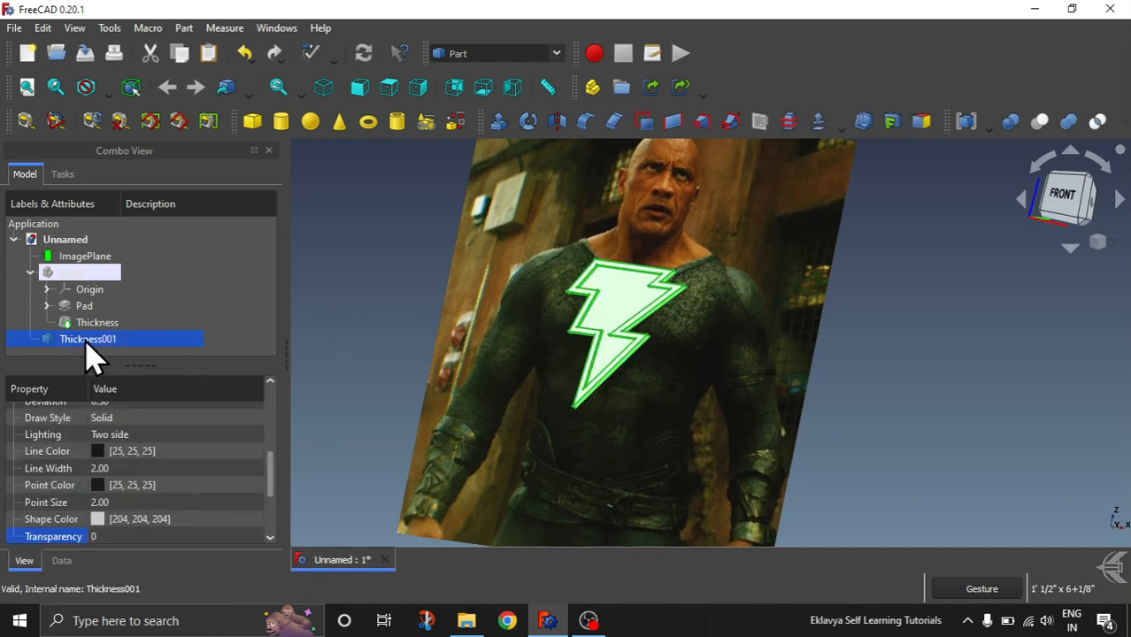
right_click(89, 341)
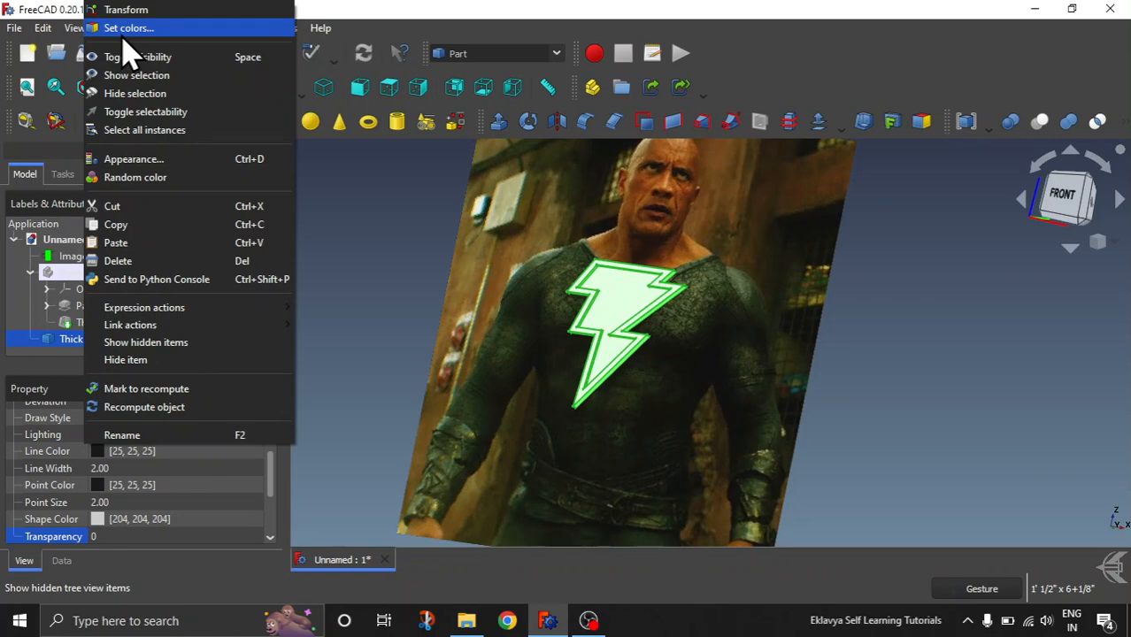
click(400, 273)
right_drag(382, 308, 407, 334)
mouse_move(423, 352)
mouse_down()
mouse_move(466, 333)
mouse_move(639, 355)
mouse_move(490, 337)
mouse_move(409, 344)
mouse_up()
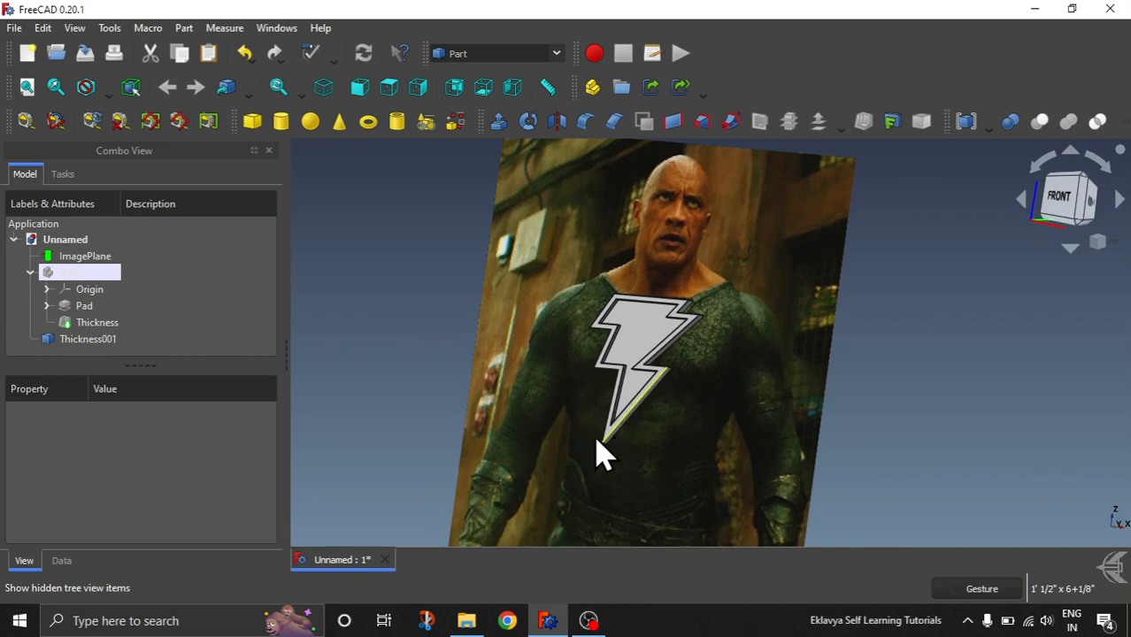
Set the copied bolt's transparency to 50 and check it against the emblem in the reference image.
click(79, 340)
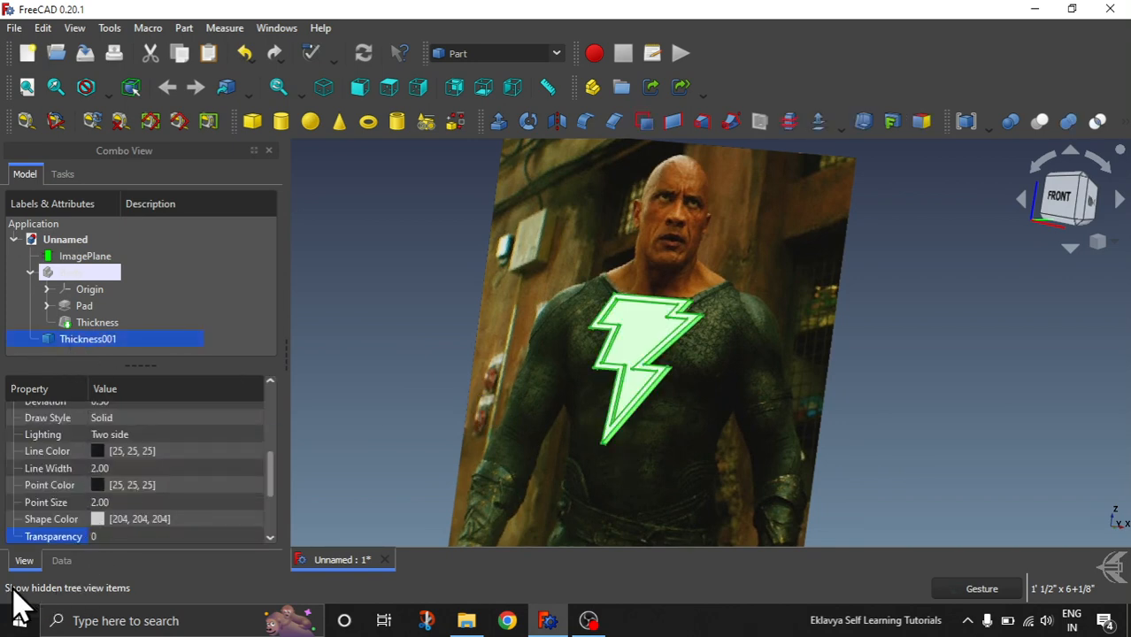
scroll(274, 501, down, 1)
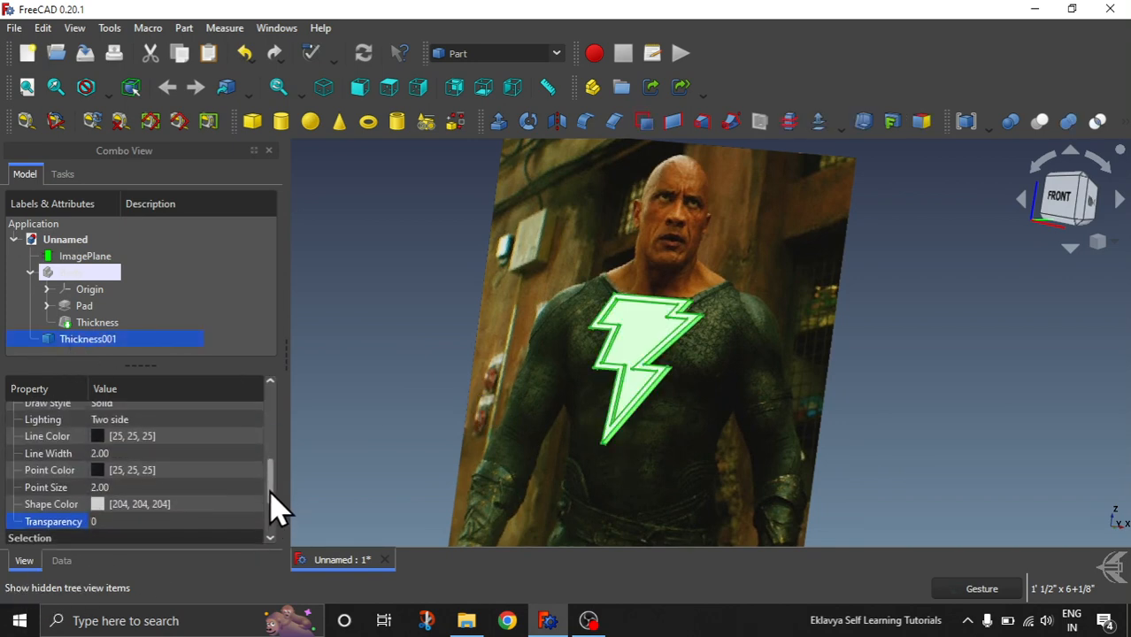
click(118, 509)
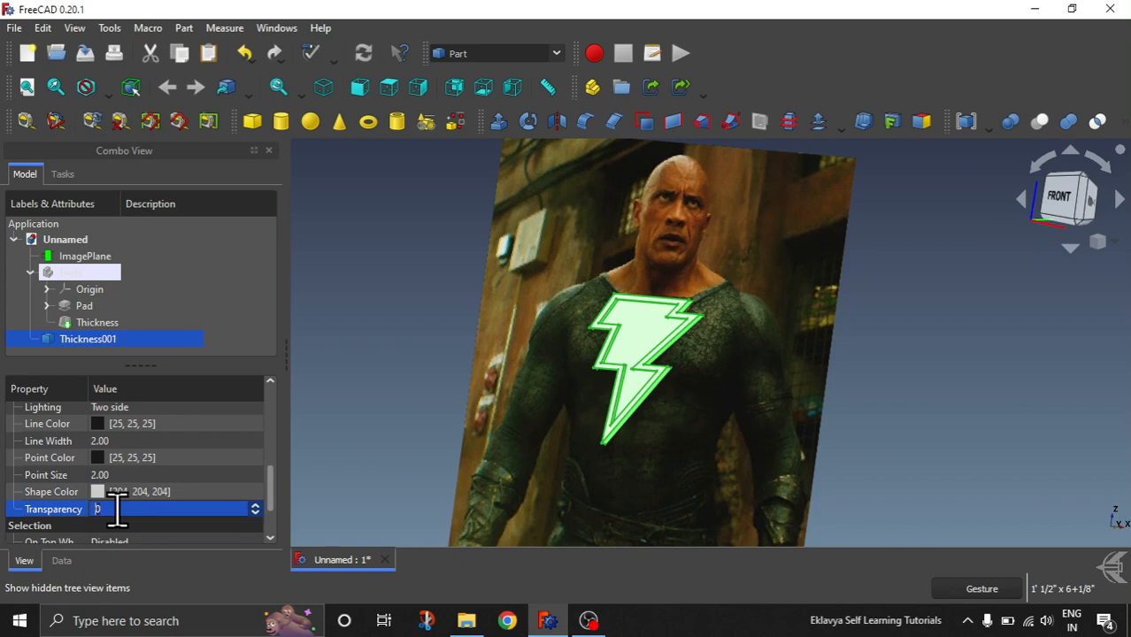
text(50)
click(334, 324)
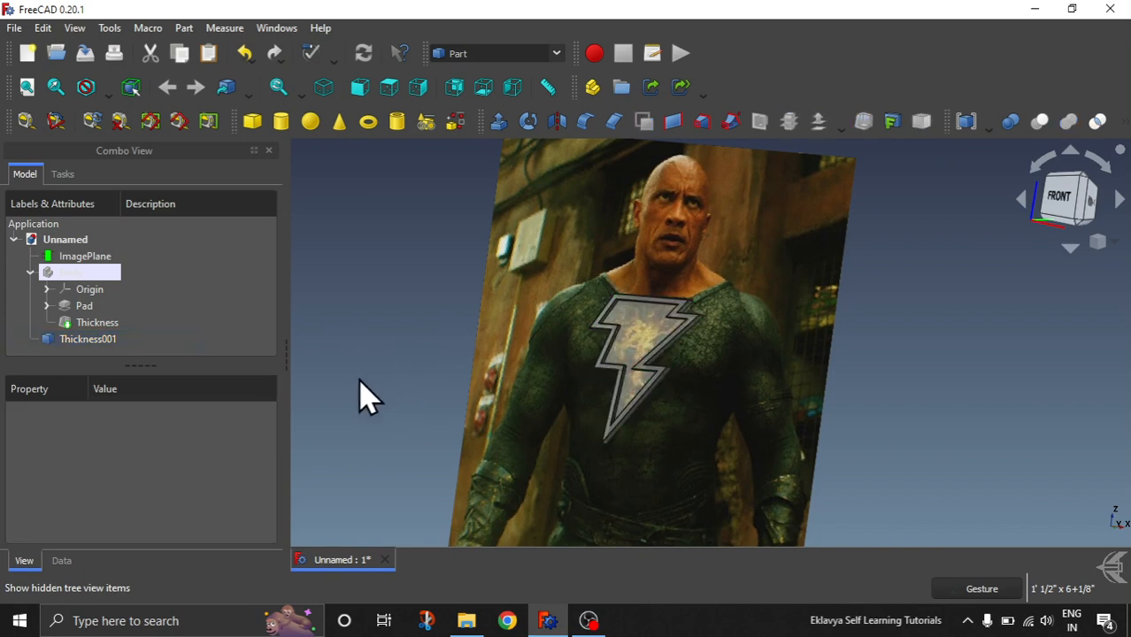
drag(358, 395, 447, 403)
scroll(583, 394, up, 2)
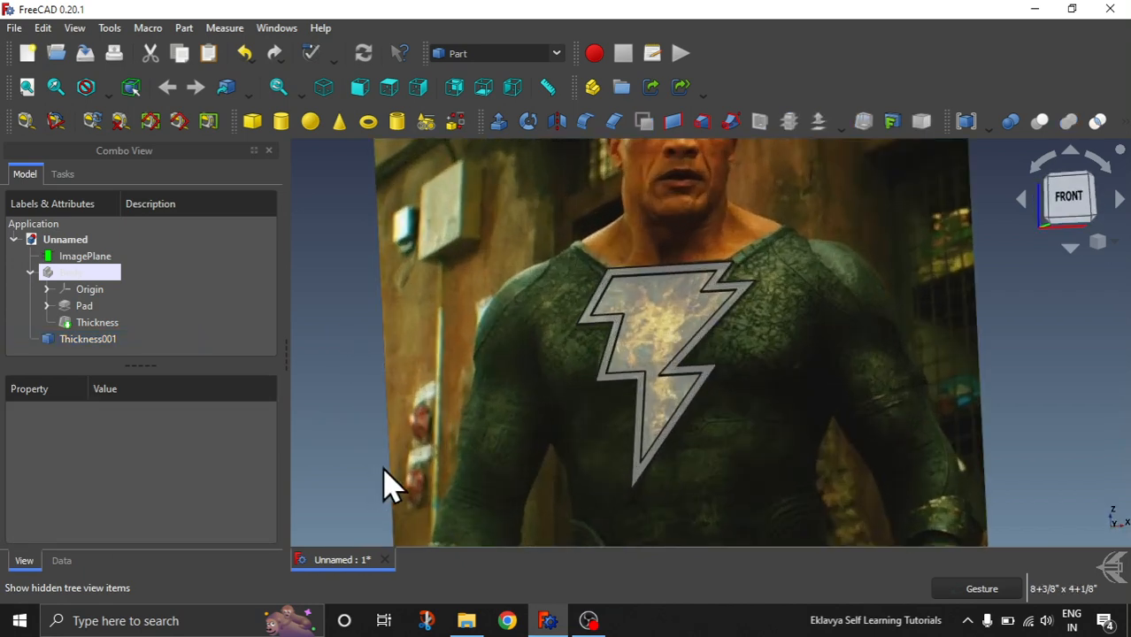
scroll(447, 357, down, 1)
mouse_move(975, 399)
mouse_down()
mouse_move(960, 409)
mouse_move(903, 381)
mouse_move(965, 404)
mouse_up()
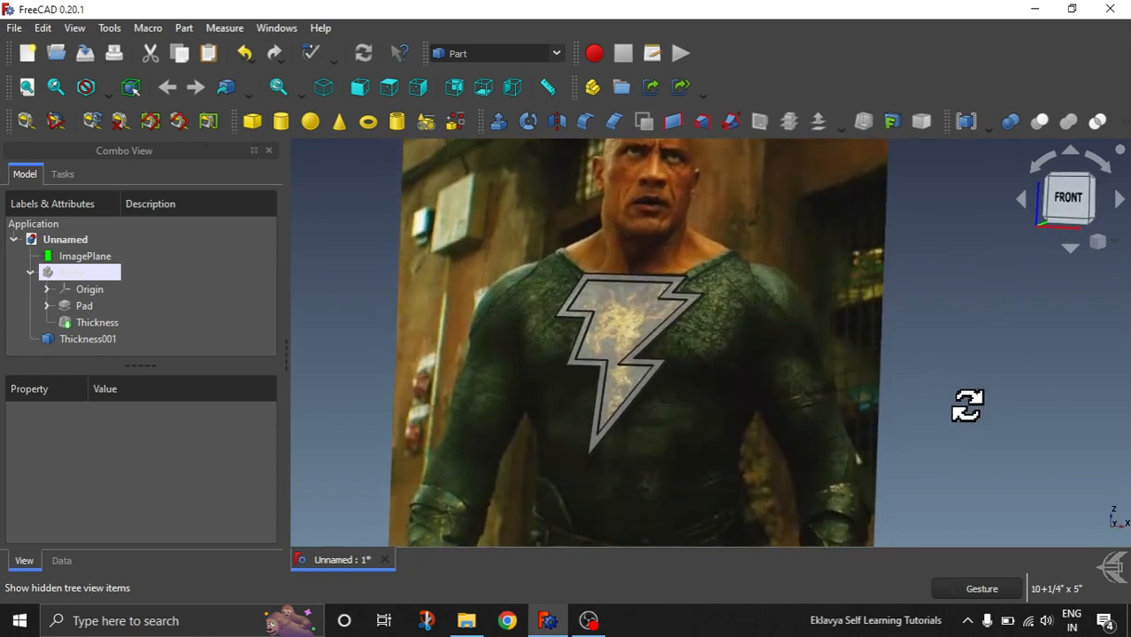
Set the copied bolt's shape color to the dark green (43, 56, 33) sampled from the suit in the reference image.
click(100, 340)
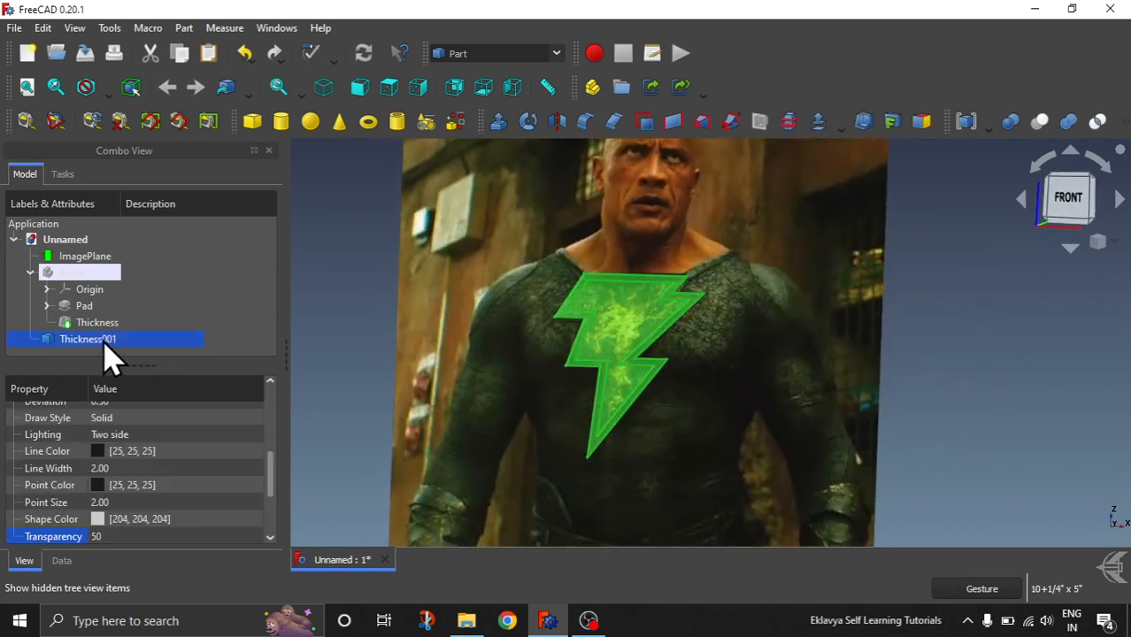
click(130, 519)
click(123, 520)
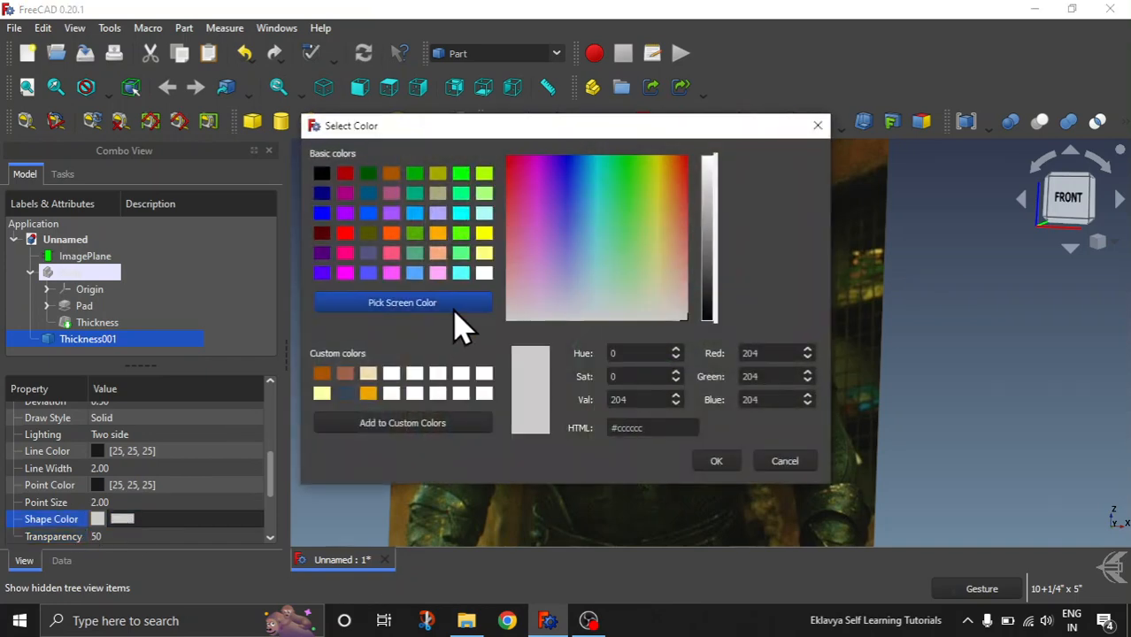
drag(611, 131, 995, 140)
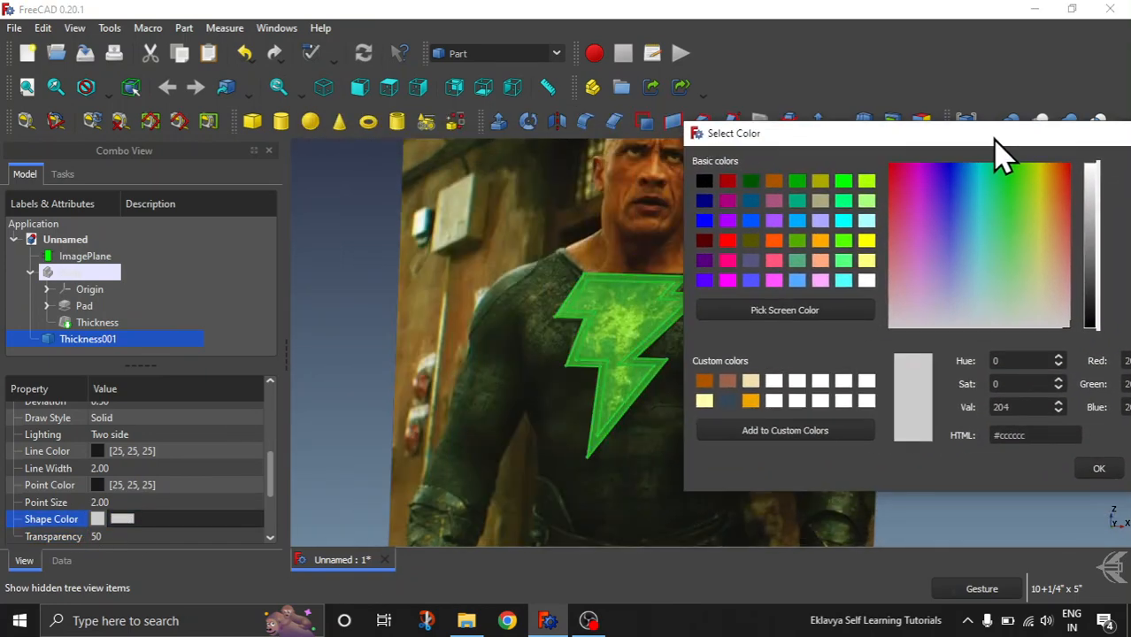
click(766, 314)
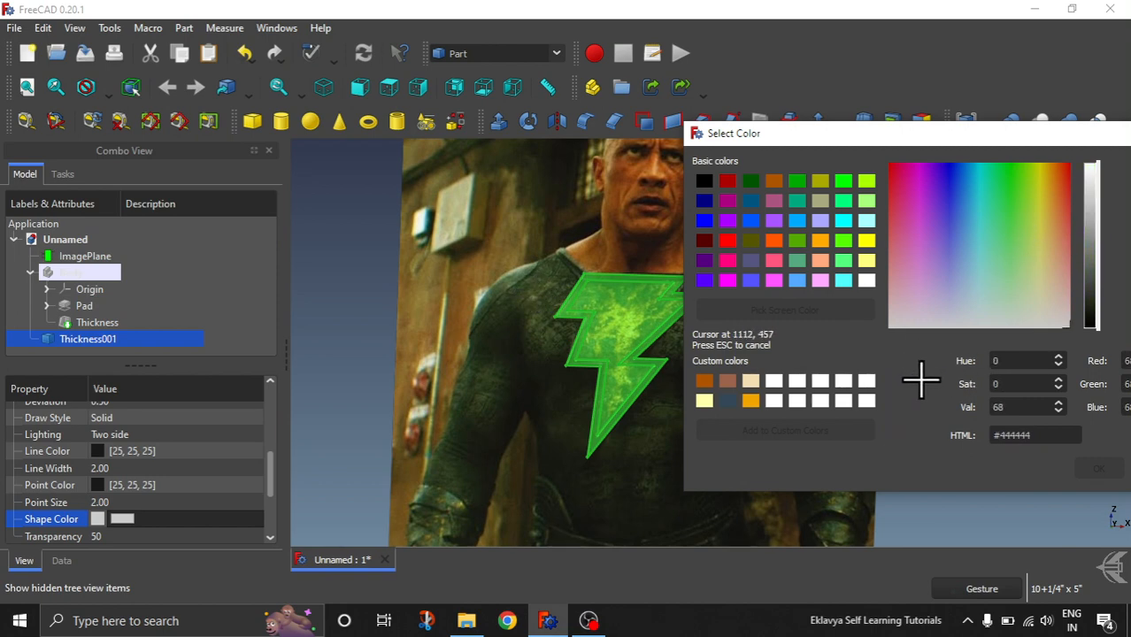
click(515, 323)
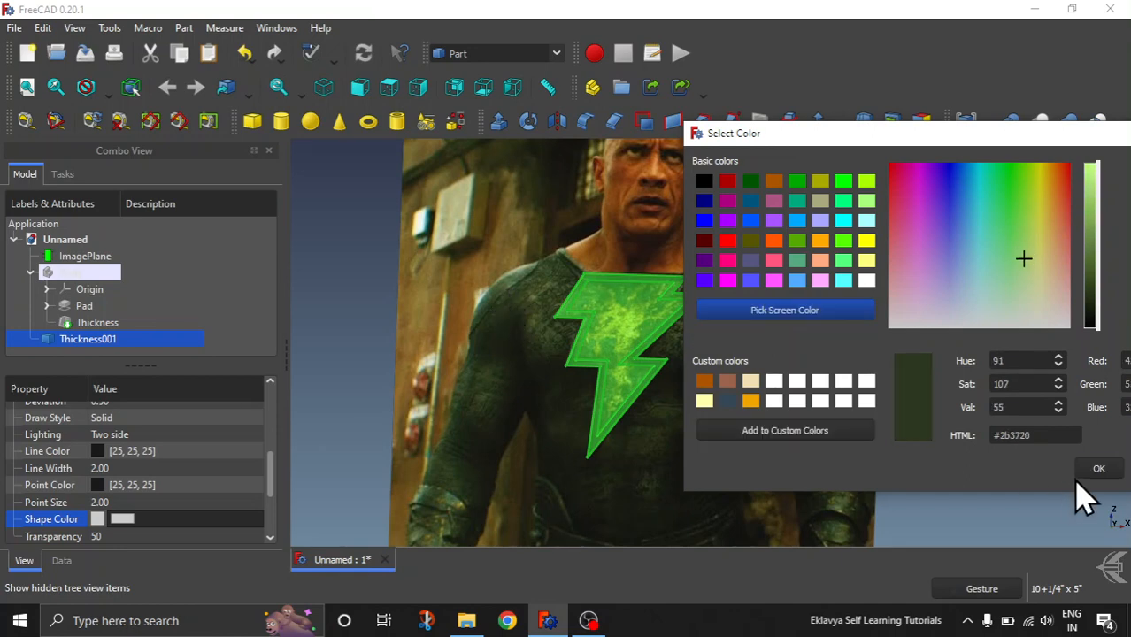
click(1096, 471)
click(971, 398)
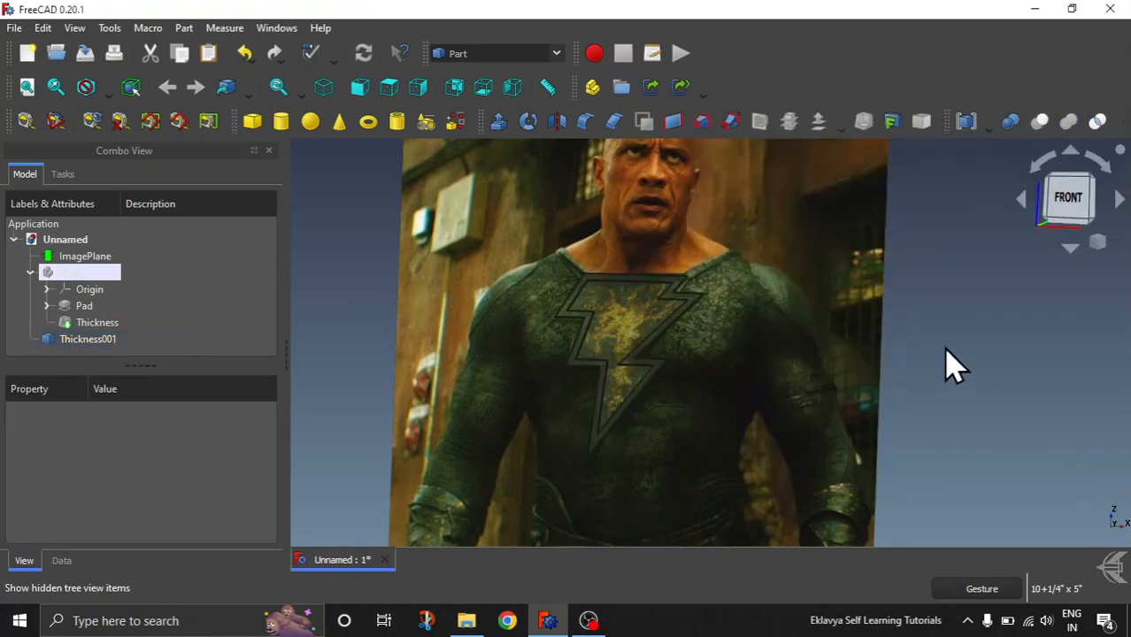
Examine the recolored translucent bolt on the chest from several angles, both up close and from farther away.
drag(954, 366, 1017, 366)
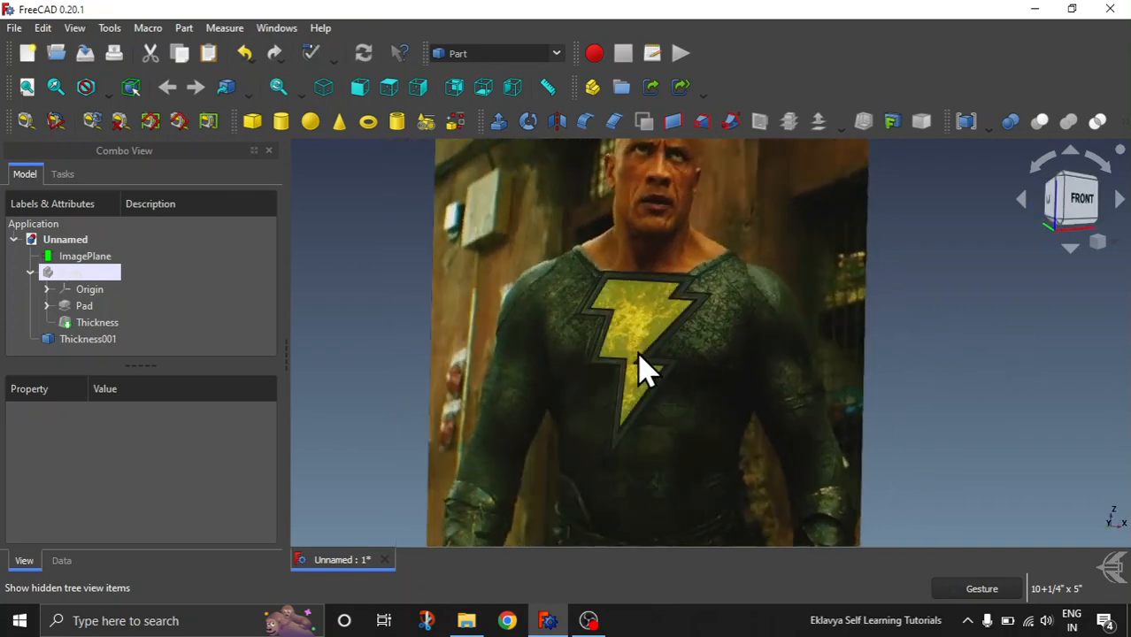
scroll(637, 363, up, 5)
scroll(816, 343, down, 3)
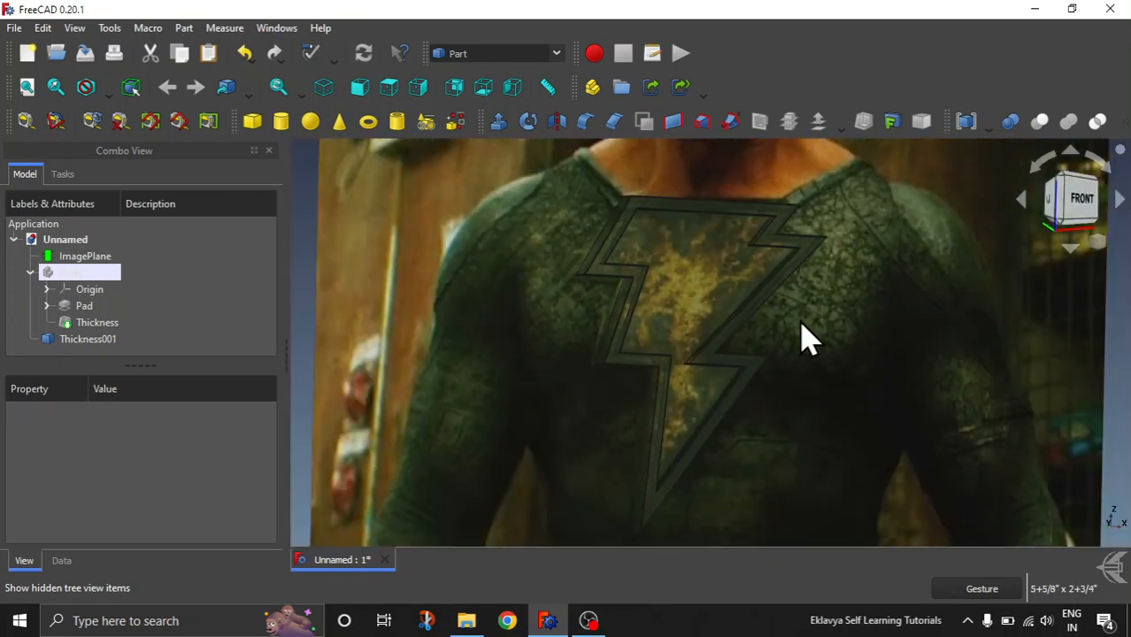
drag(889, 367, 730, 331)
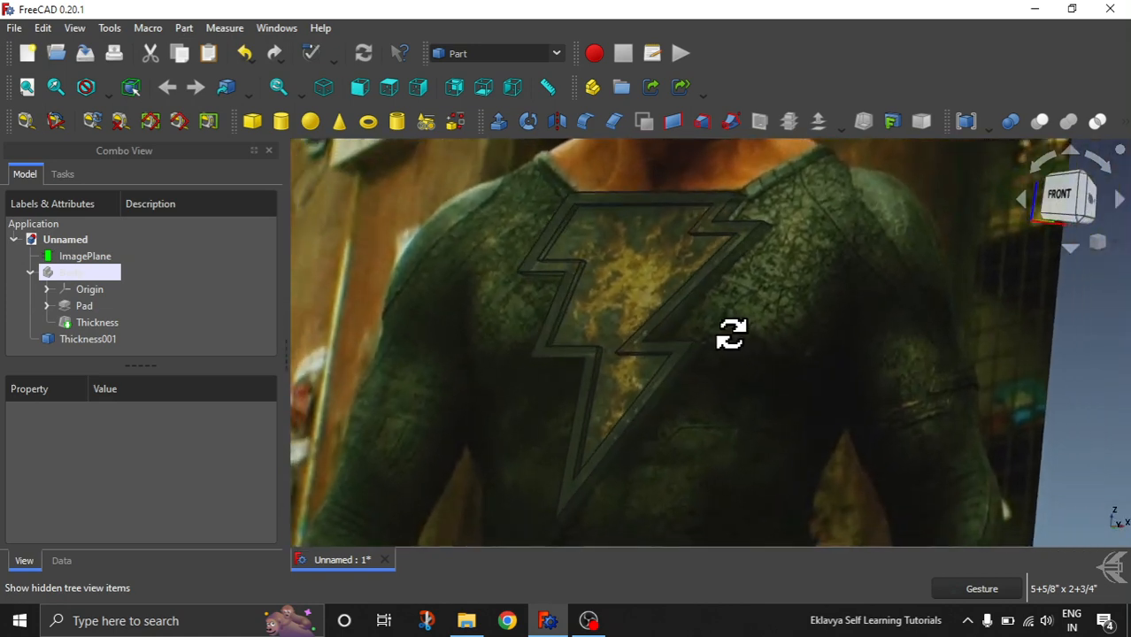
scroll(538, 402, up, 4)
scroll(606, 361, down, 5)
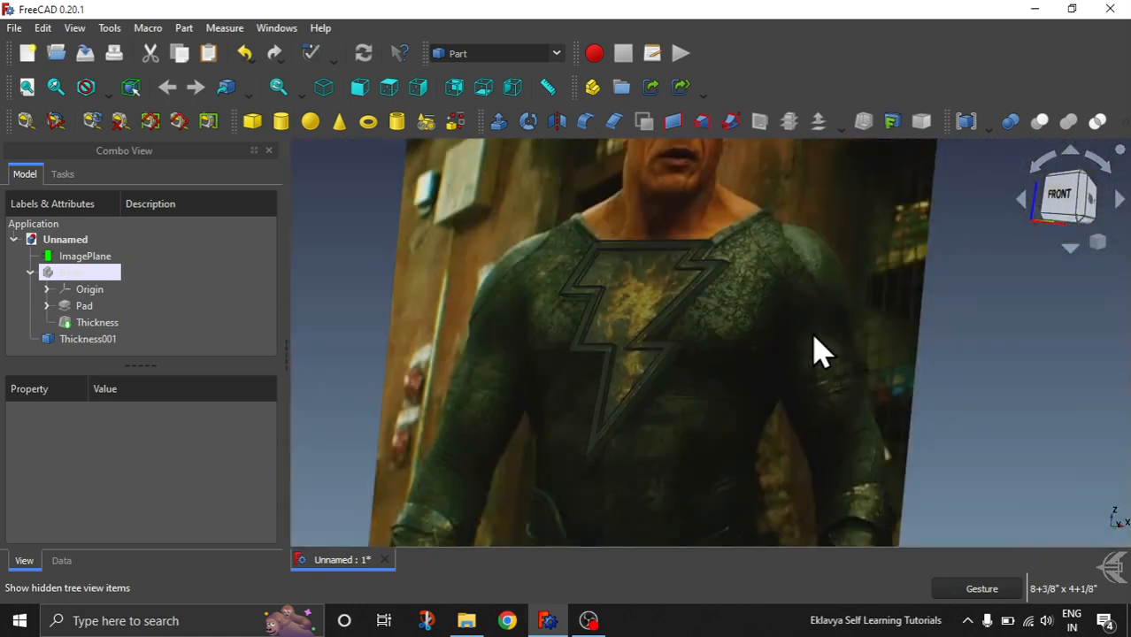
drag(820, 349, 867, 359)
scroll(594, 312, down, 3)
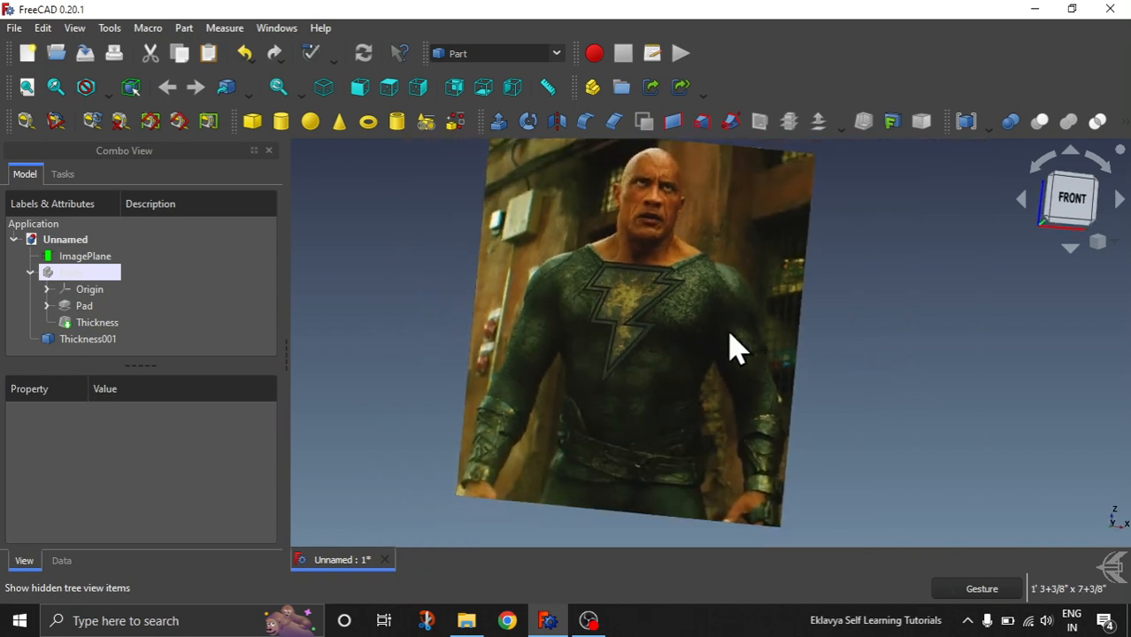
scroll(655, 281, up, 3)
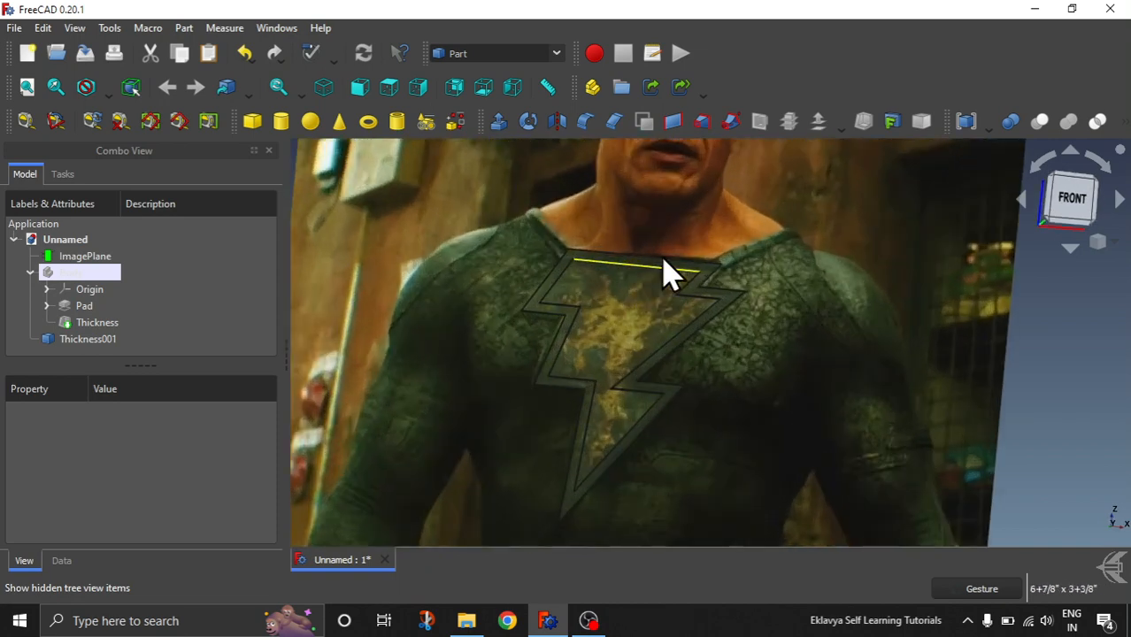
click(624, 316)
scroll(869, 341, down, 2)
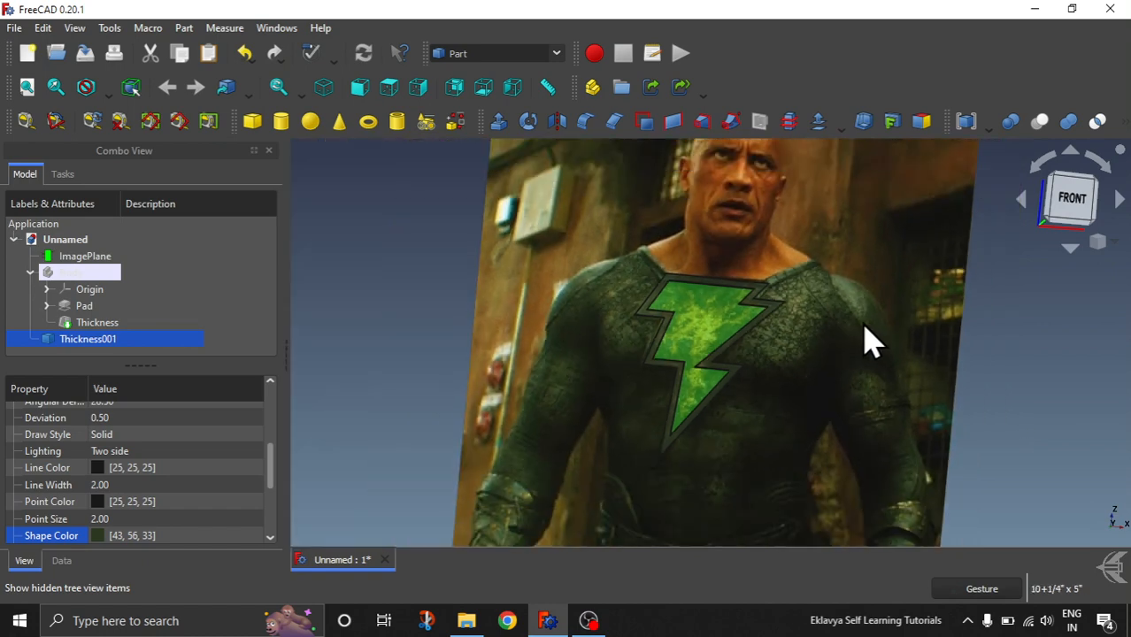
click(389, 301)
drag(1043, 429, 925, 431)
Color the inner front face of the copied bolt, Thickness001, pure yellow (255, 255, 0) using per-face colors.
click(110, 344)
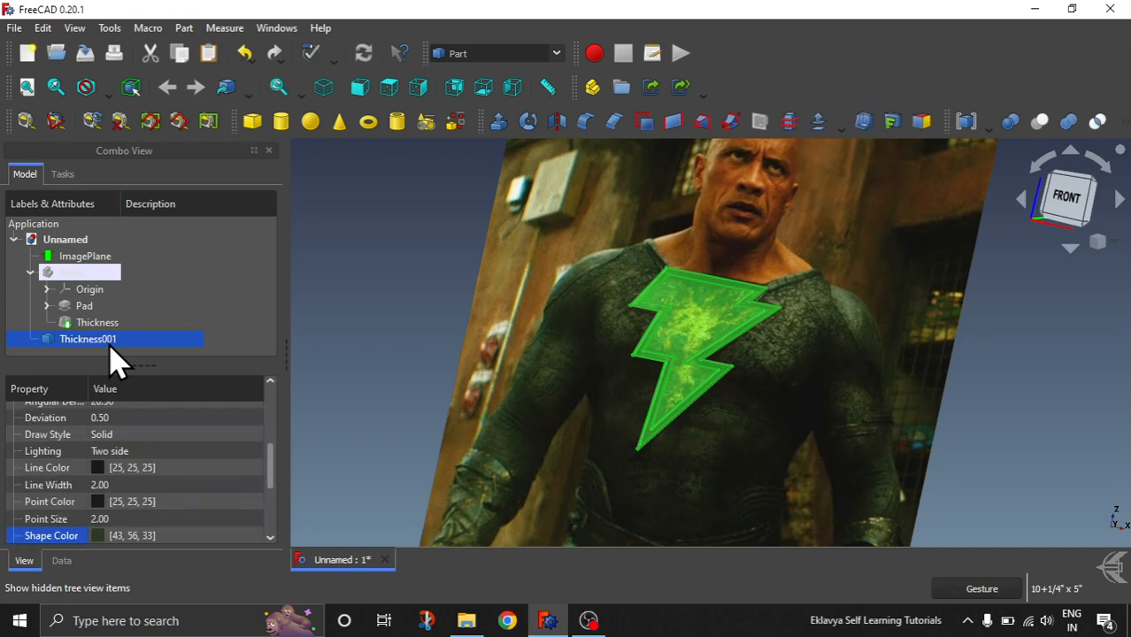
right_click(110, 347)
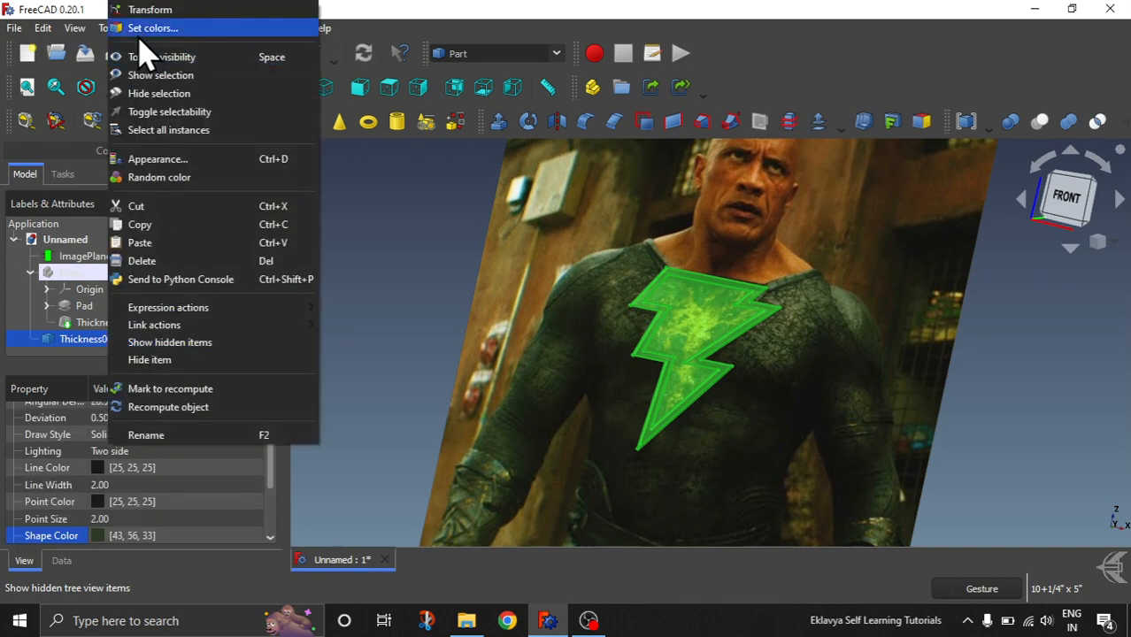
click(149, 30)
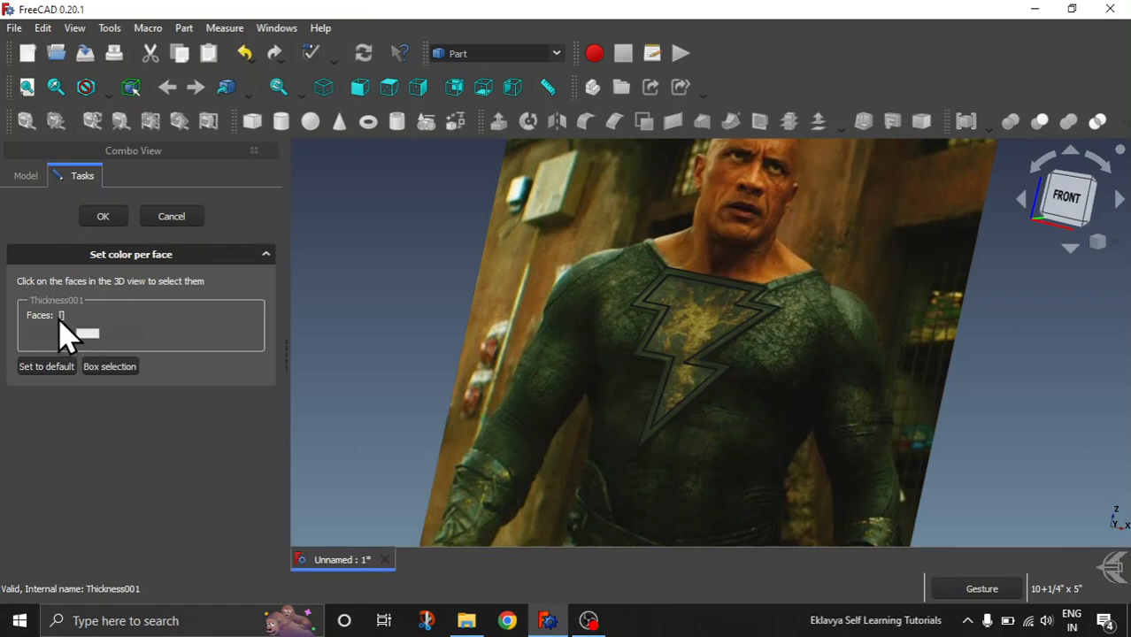
click(713, 330)
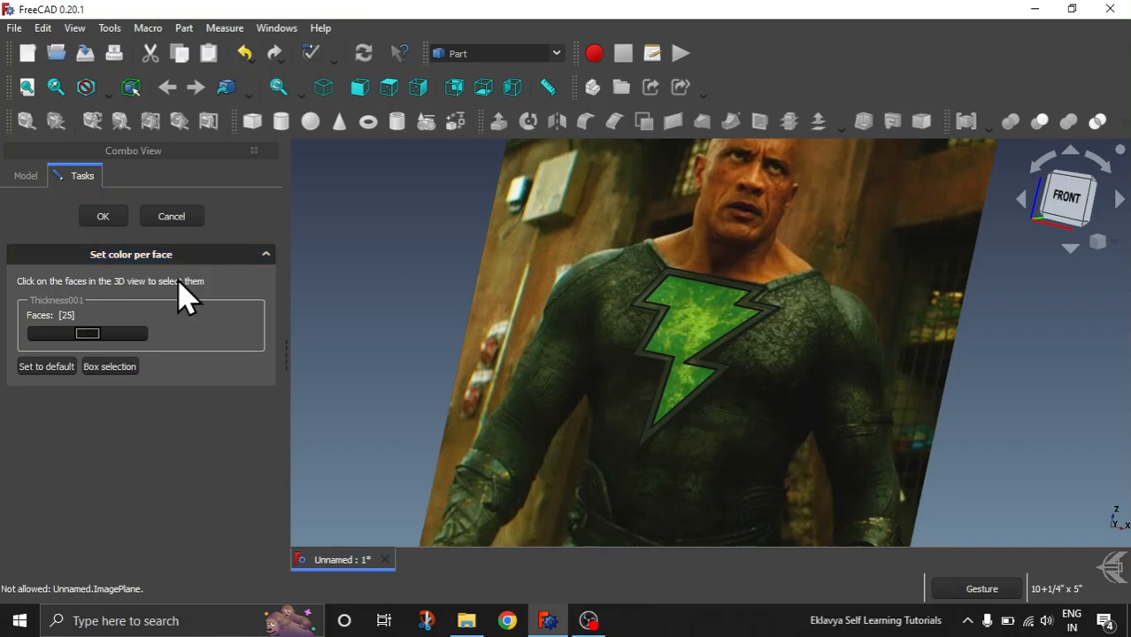
click(97, 335)
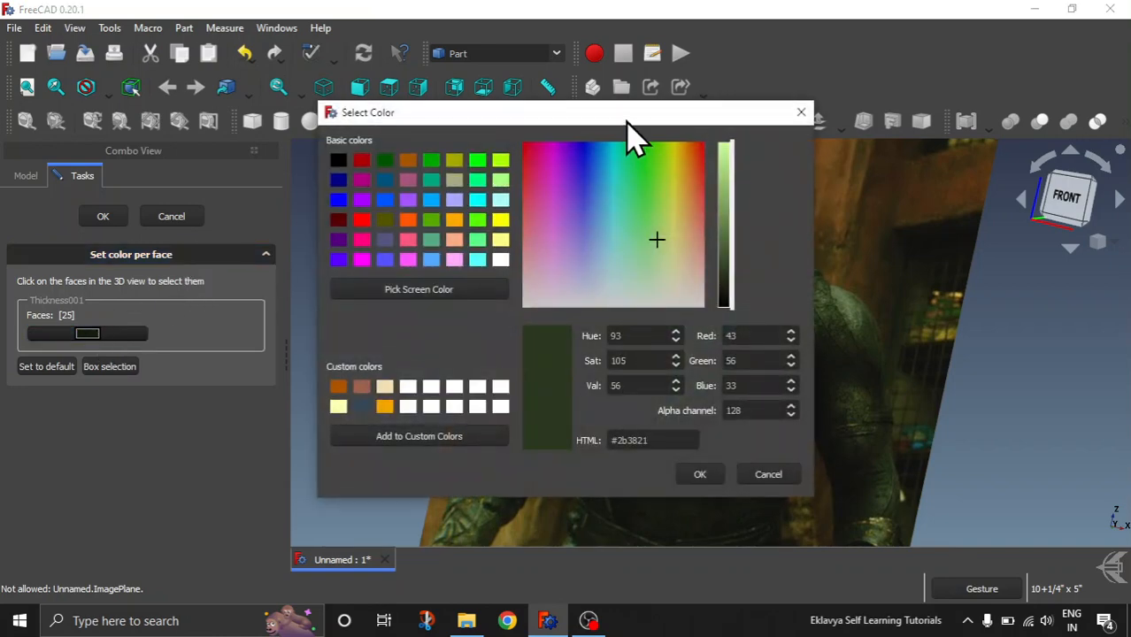
drag(628, 124, 339, 89)
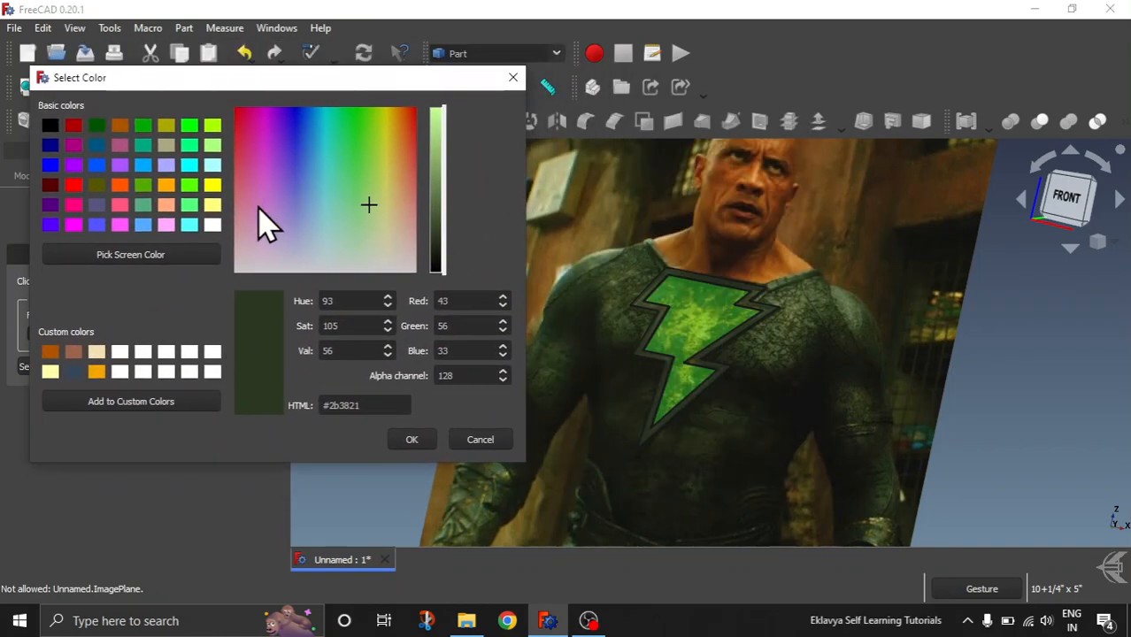
click(213, 185)
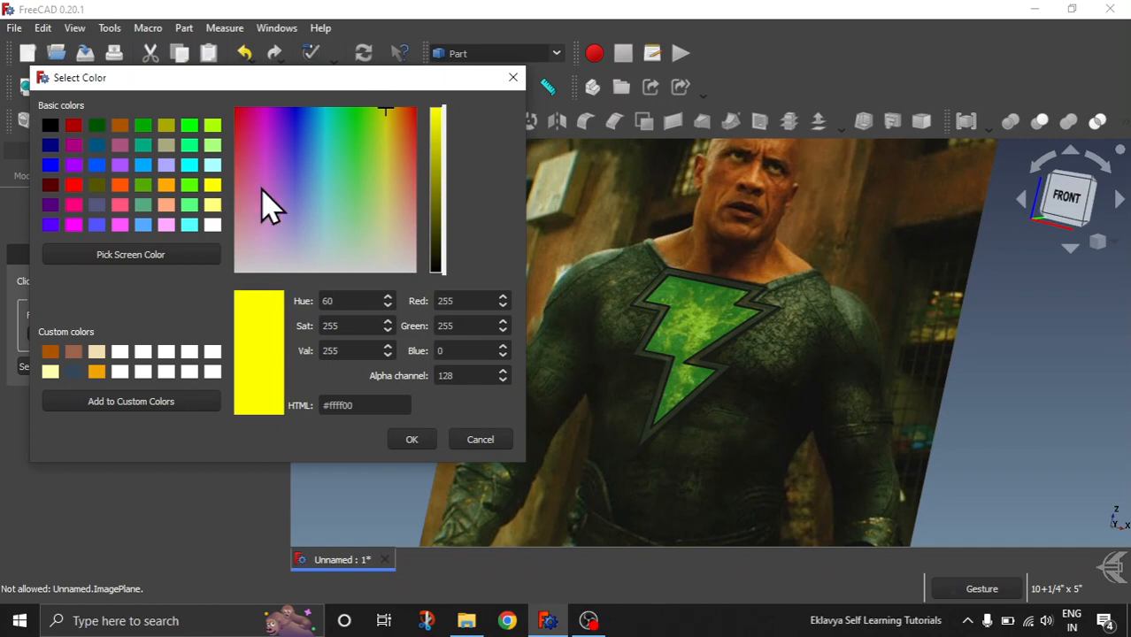
click(411, 439)
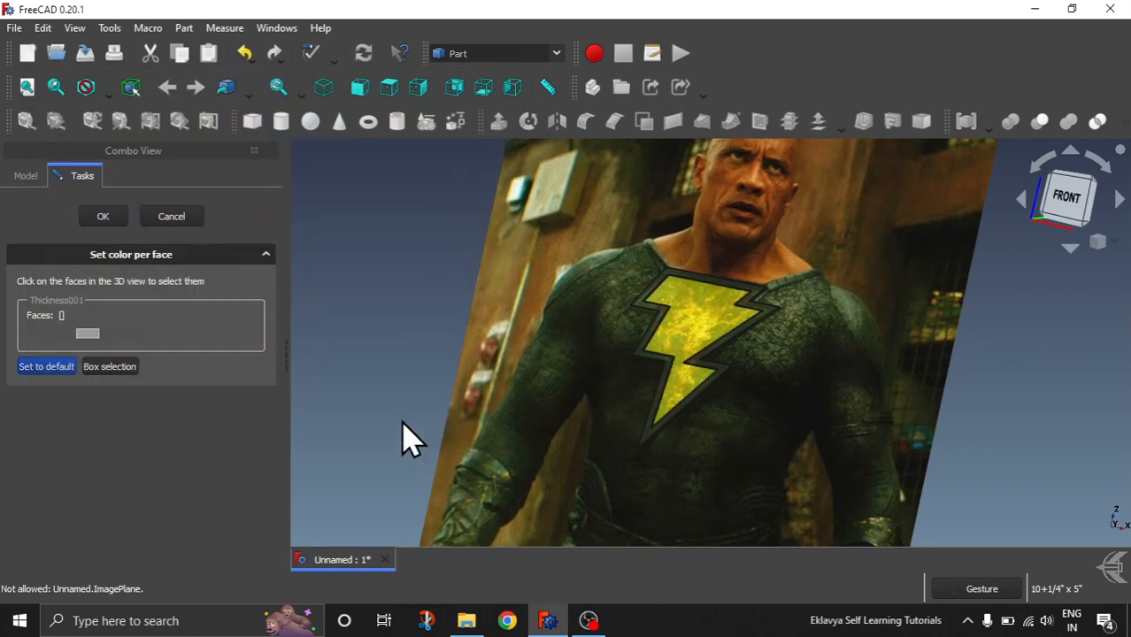
drag(929, 444, 972, 417)
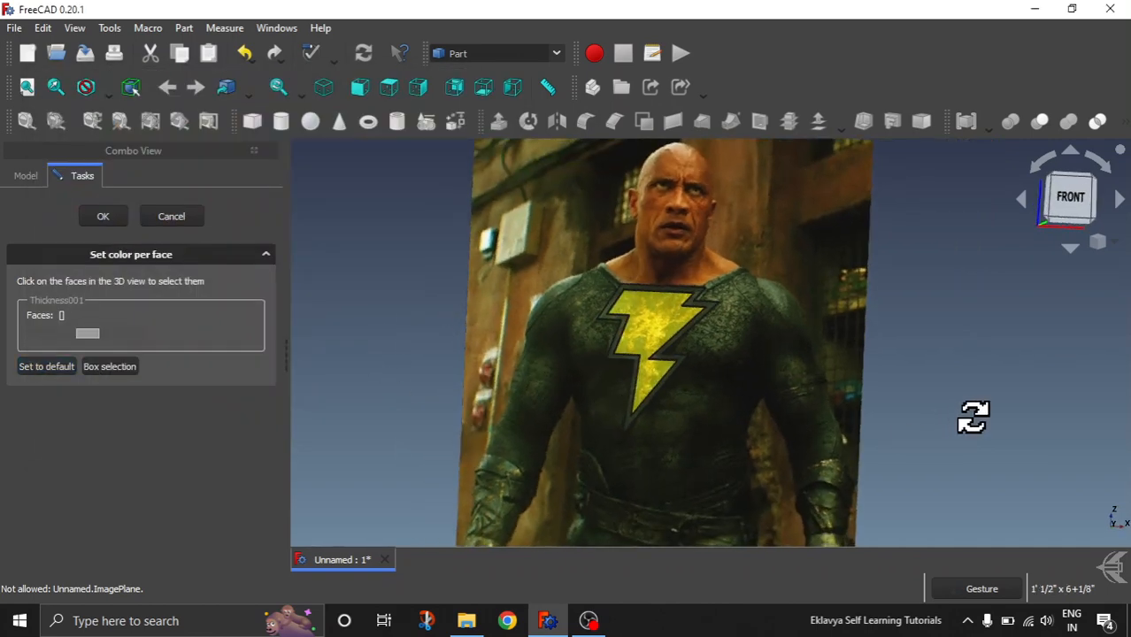
click(111, 219)
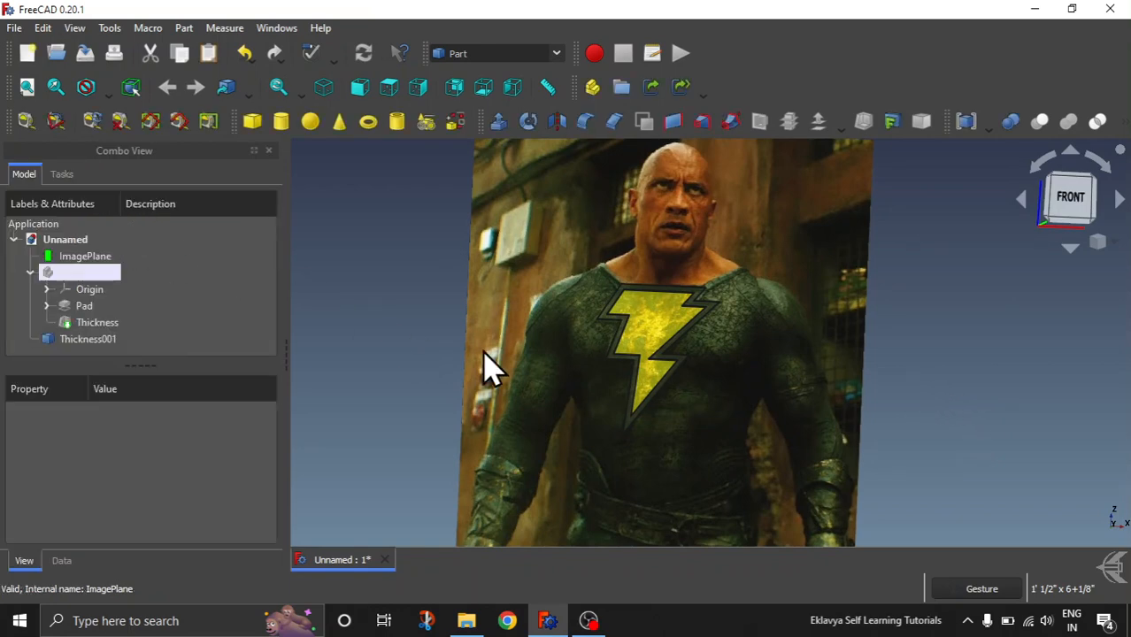
Examine the yellow inner face and dark rim of the bolt against the suit, up close, from farther away and at an angle.
scroll(627, 341, up, 3)
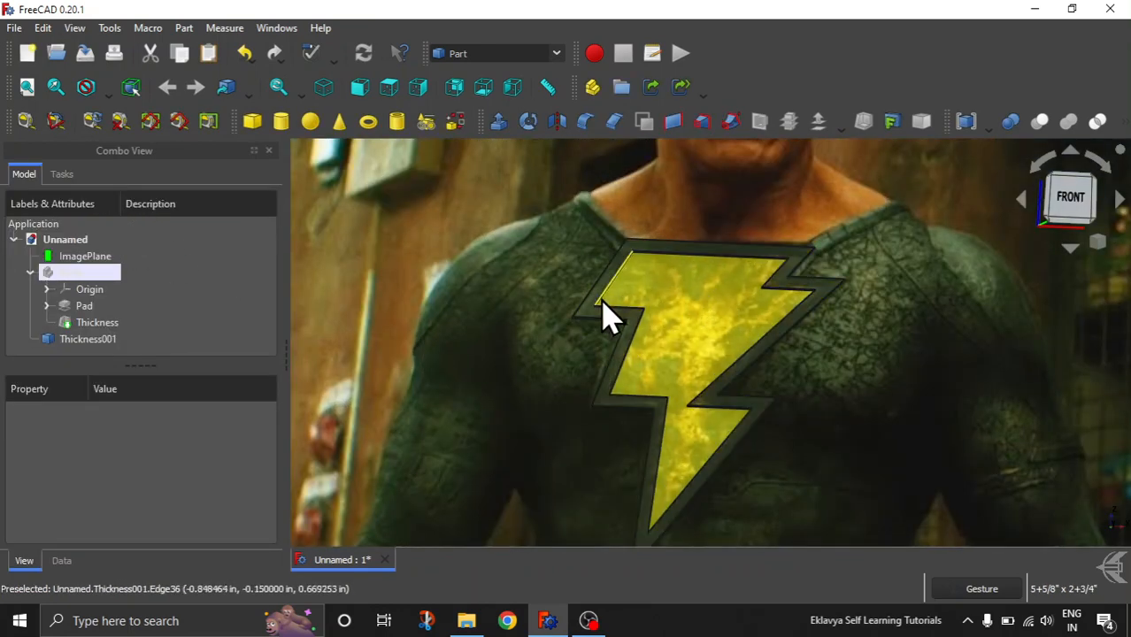
scroll(488, 334, up, 2)
scroll(517, 301, down, 4)
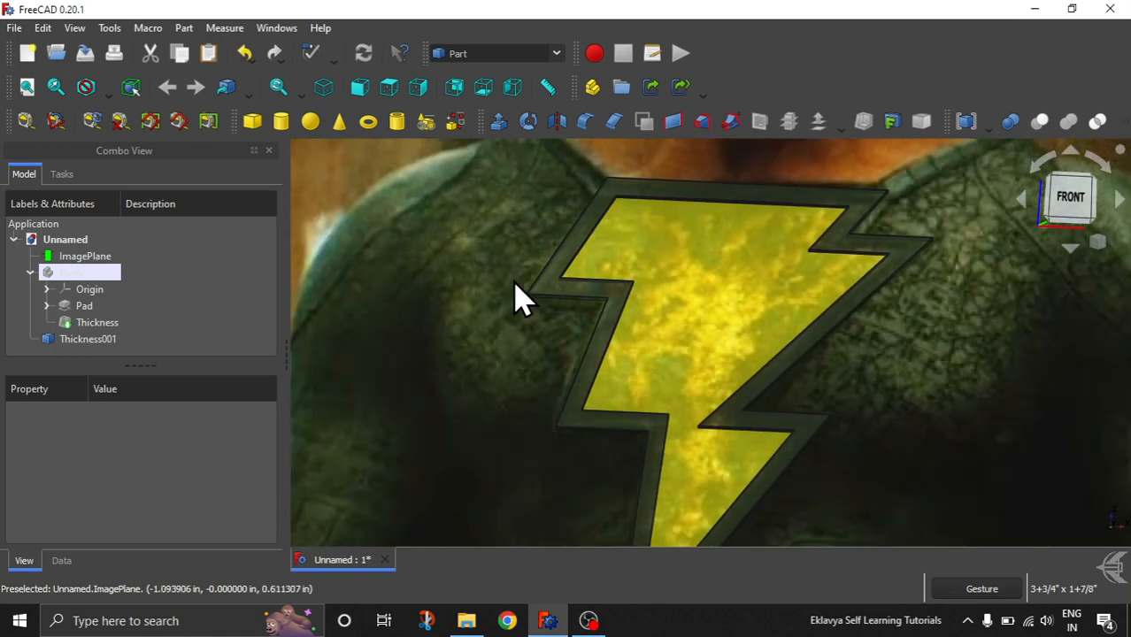
scroll(511, 336, down, 3)
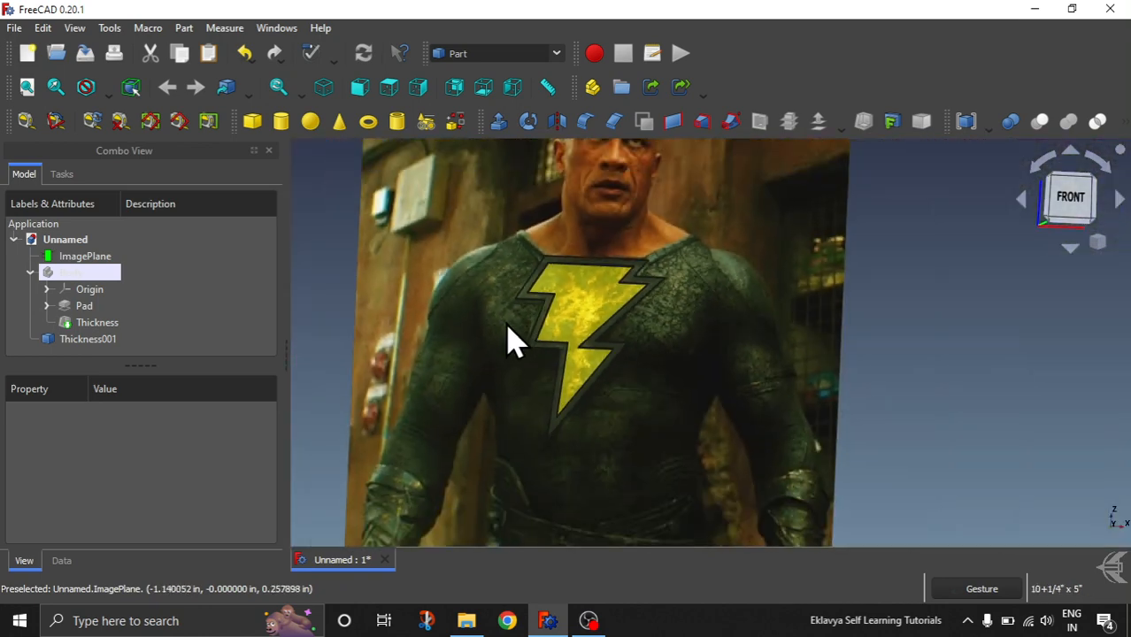
scroll(513, 341, down, 2)
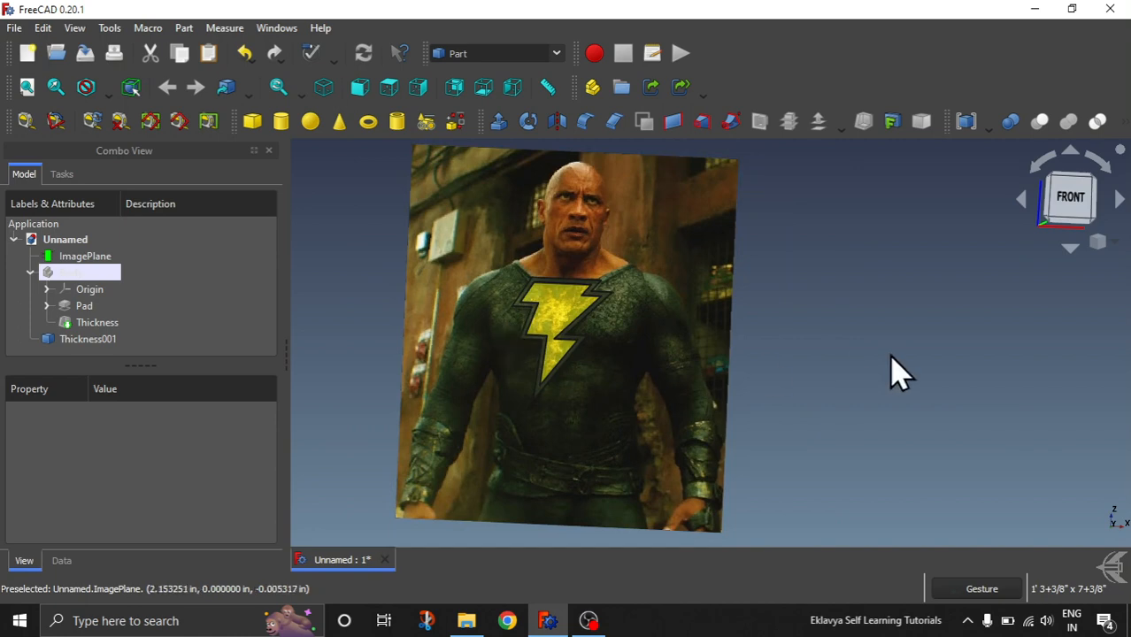
drag(828, 328, 899, 318)
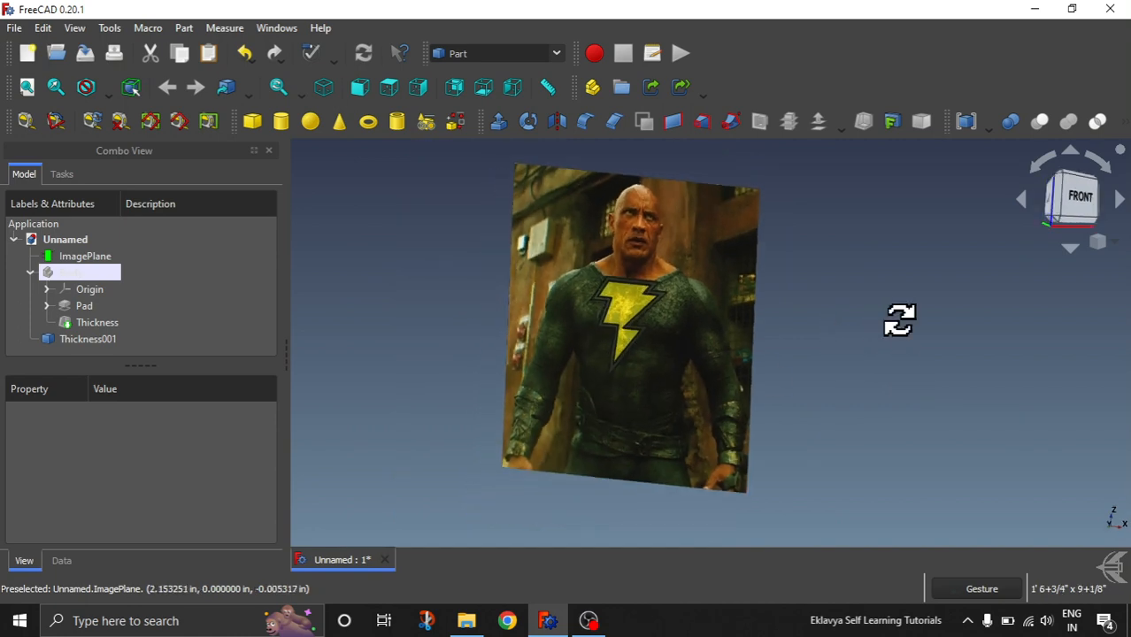
scroll(646, 311, up, 4)
scroll(644, 307, down, 2)
drag(1007, 344, 941, 345)
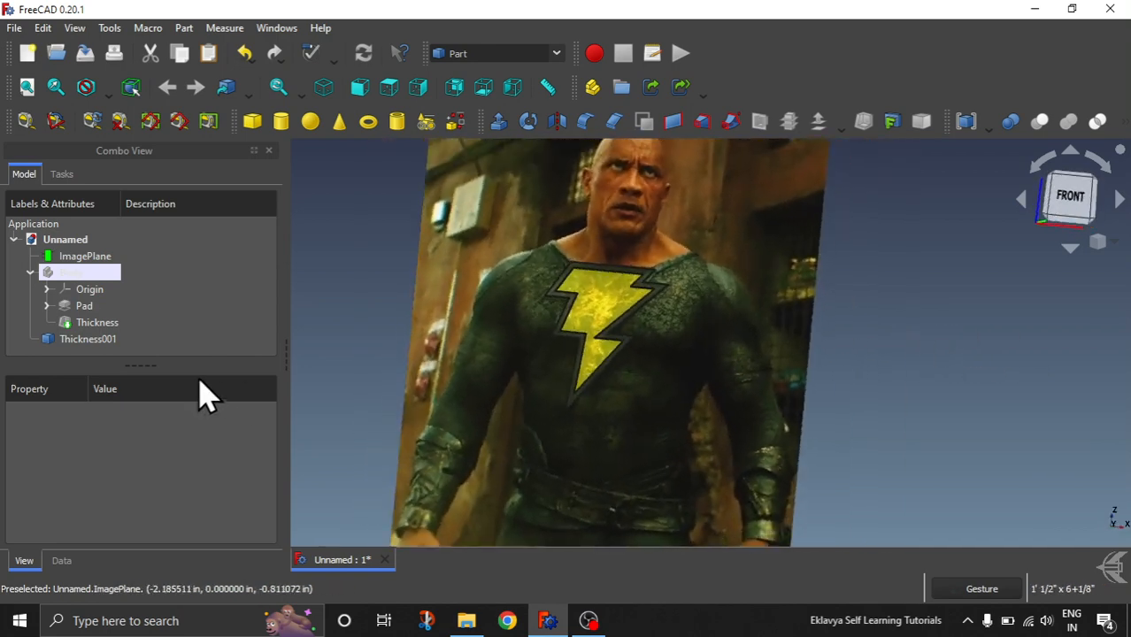
Hide the reference image and inspect the colored bolt on its own from the front and at an angle.
click(66, 258)
key(space)
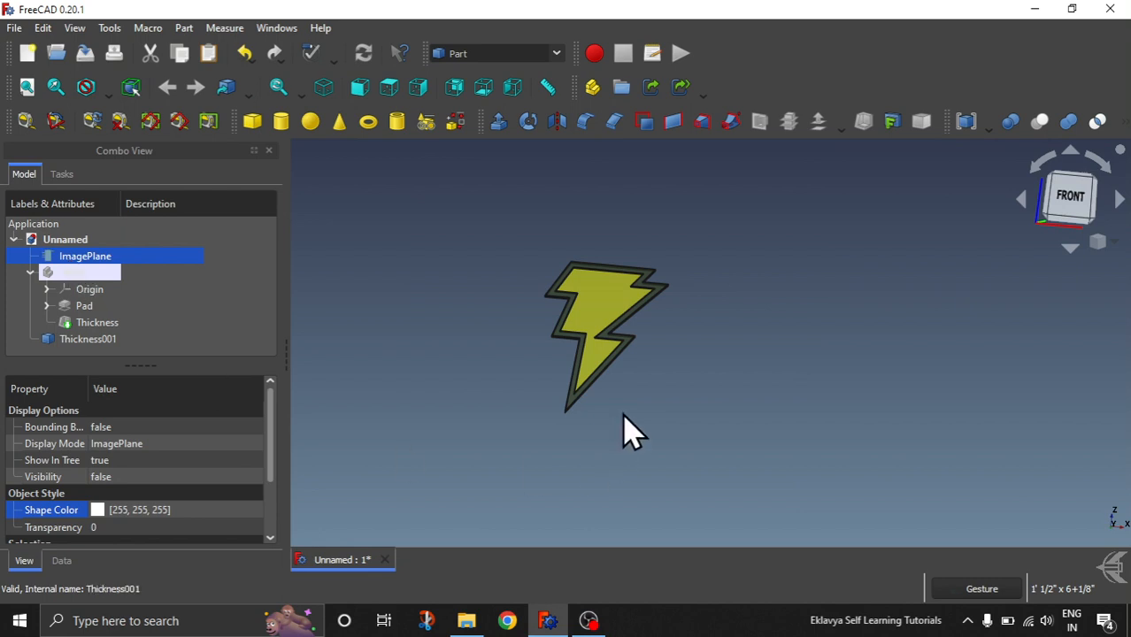
click(1082, 211)
scroll(566, 336, up, 4)
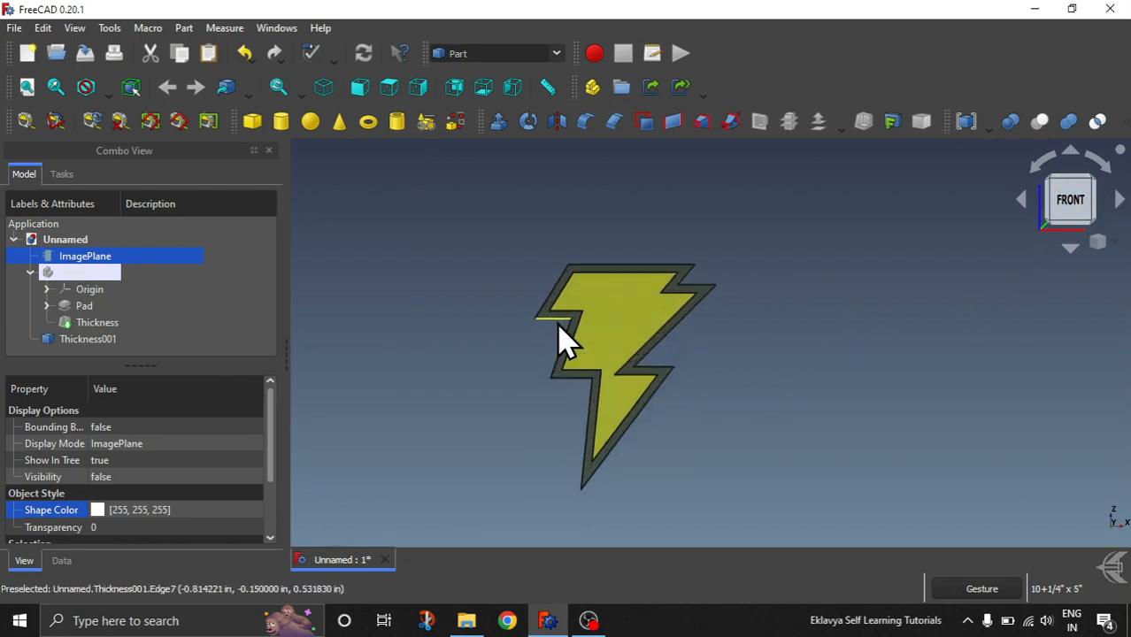
scroll(560, 245, down, 3)
drag(858, 359, 662, 305)
scroll(647, 276, up, 6)
scroll(647, 276, down, 5)
drag(488, 361, 652, 356)
Show the reference image again and view the bolt on the whole figure straight from the front.
key(space)
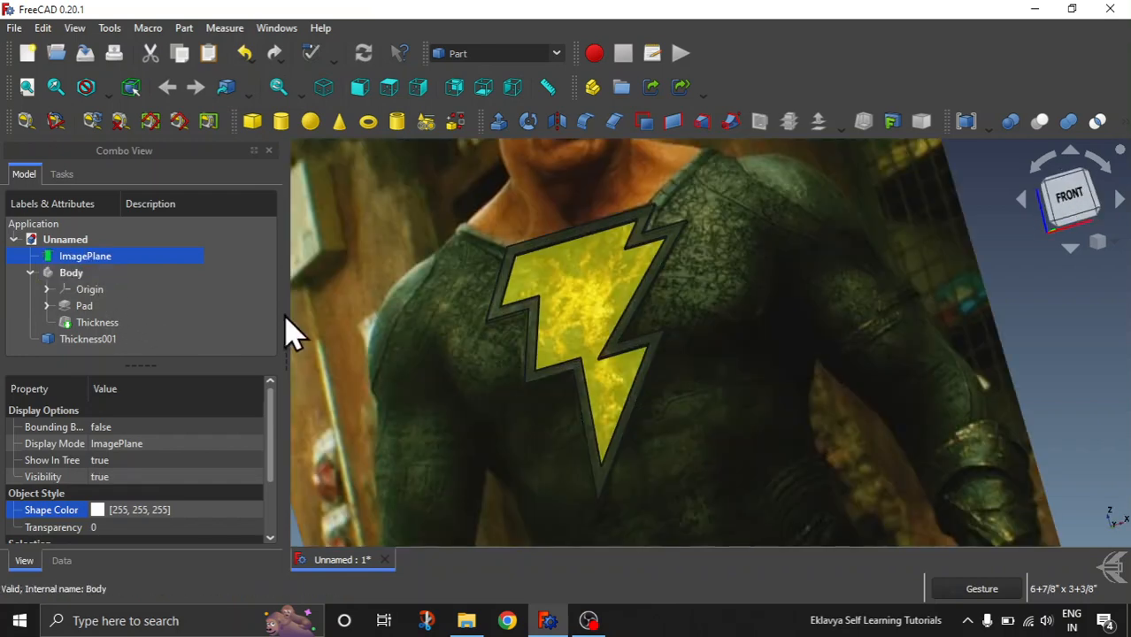
scroll(727, 295, down, 3)
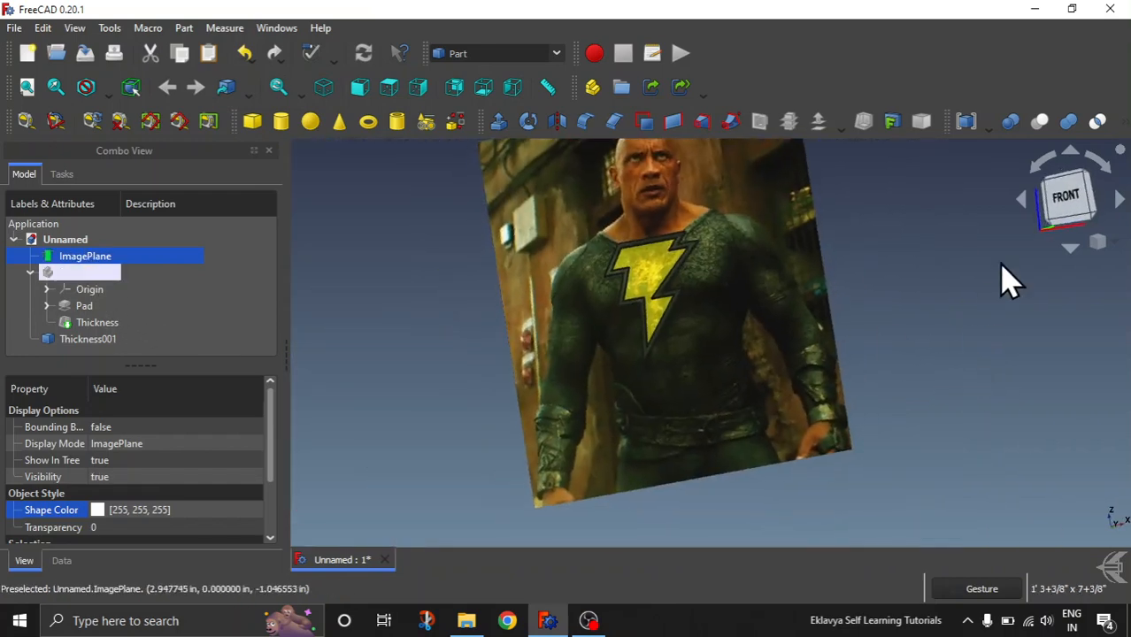
click(1071, 208)
scroll(778, 309, down, 3)
scroll(845, 274, up, 2)
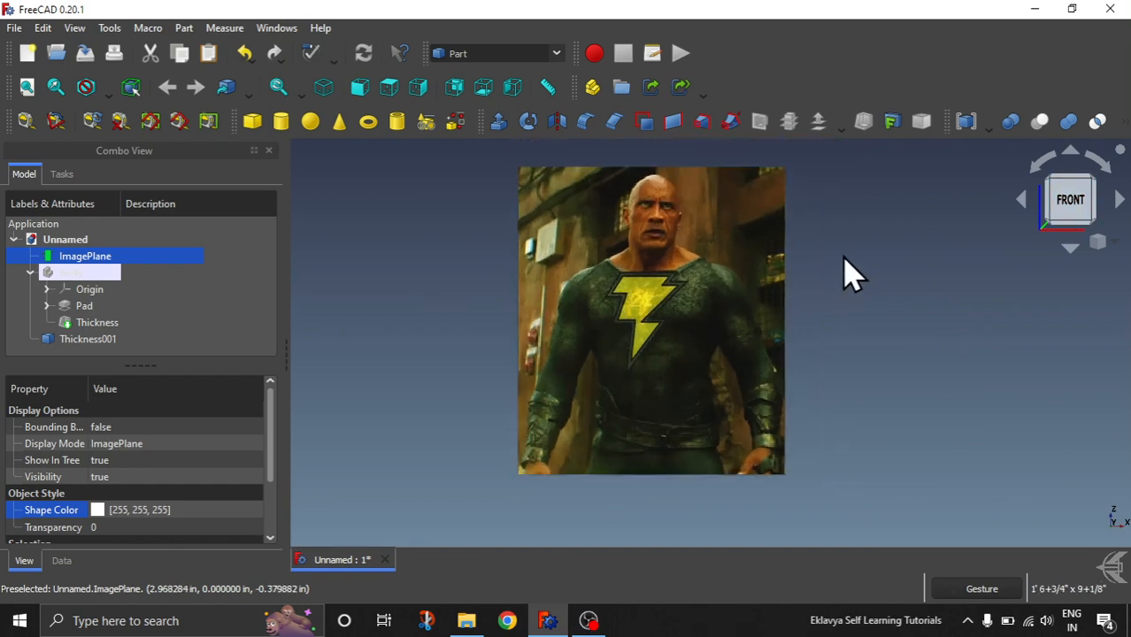
scroll(830, 235, up, 1)
Hide the copied bolt and examine the bare emblem in the reference image from an angle and from the front.
click(78, 341)
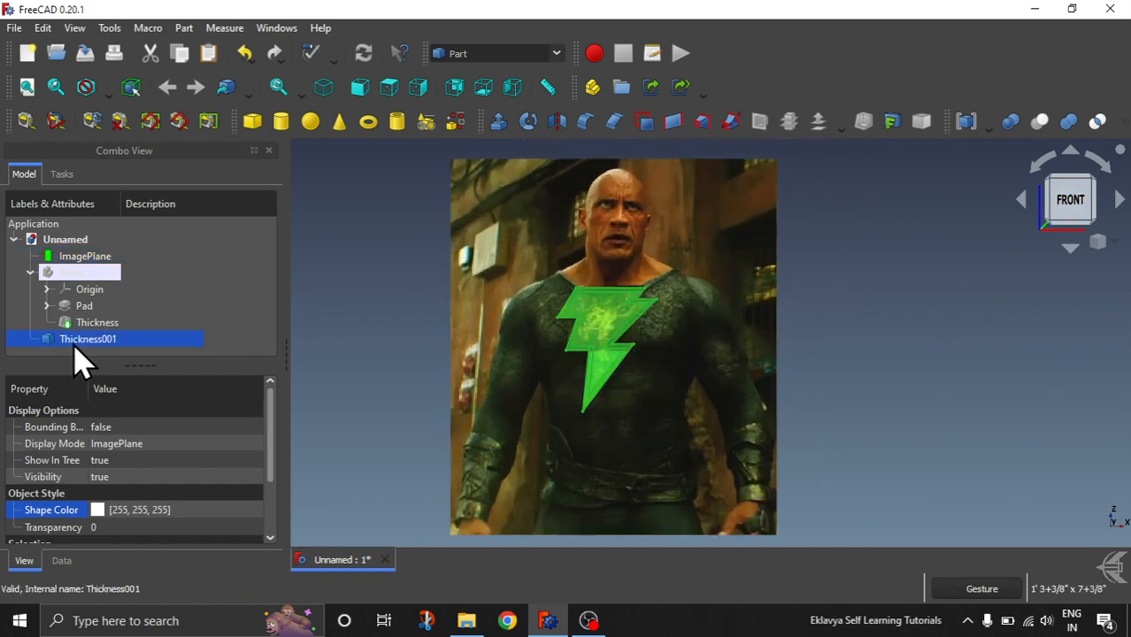
key(space)
click(858, 373)
scroll(556, 409, down, 2)
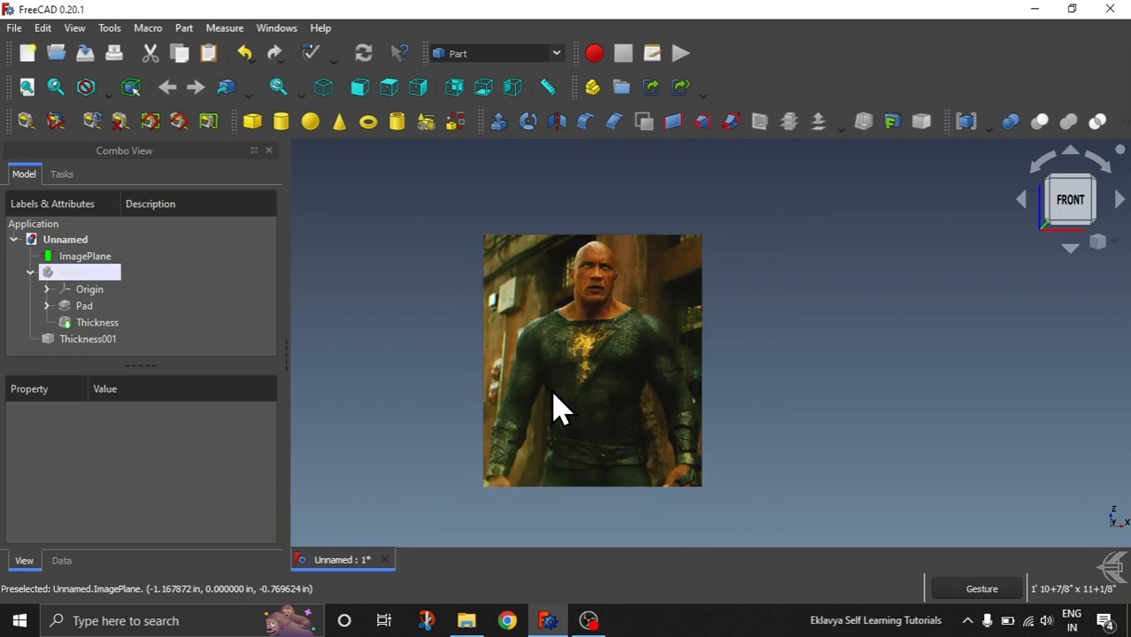
scroll(581, 404, up, 4)
drag(896, 329, 1017, 352)
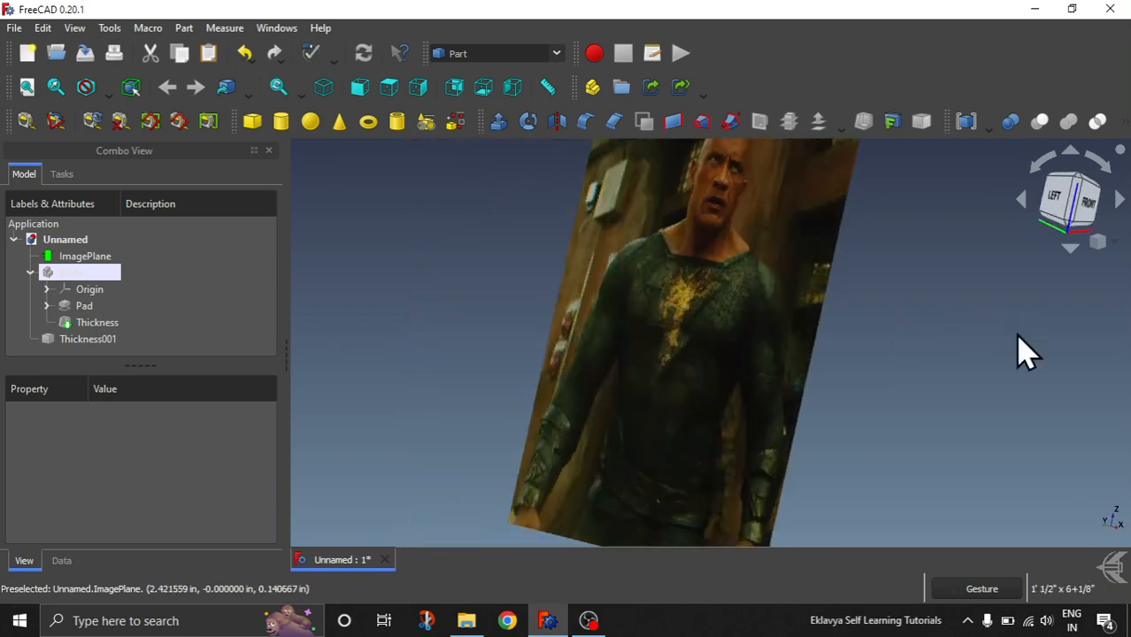
click(1060, 220)
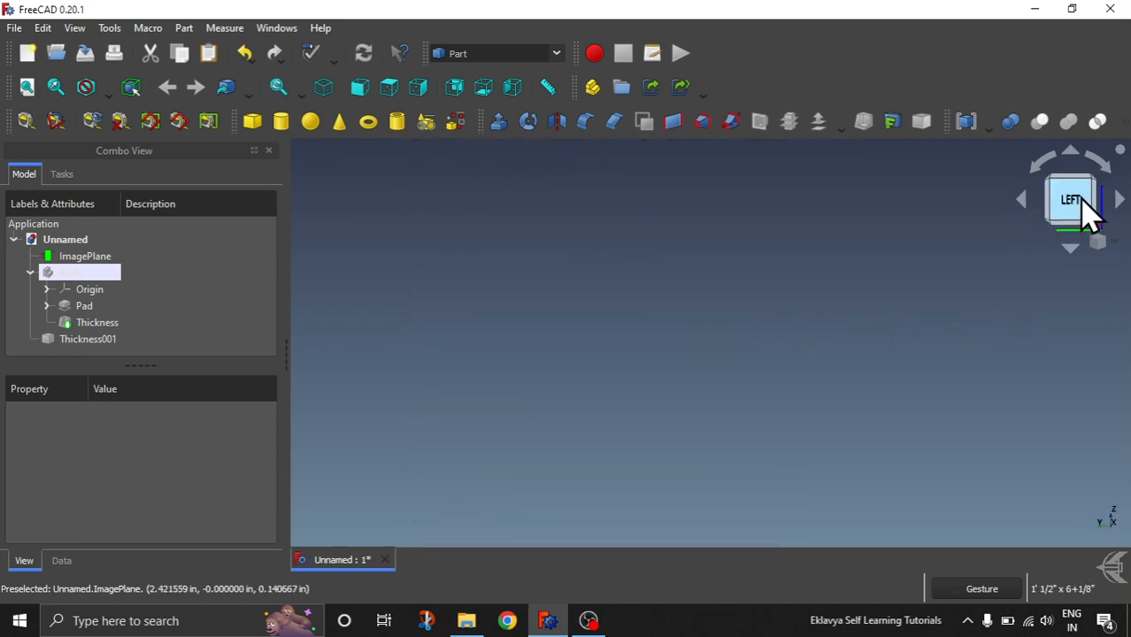
click(1100, 213)
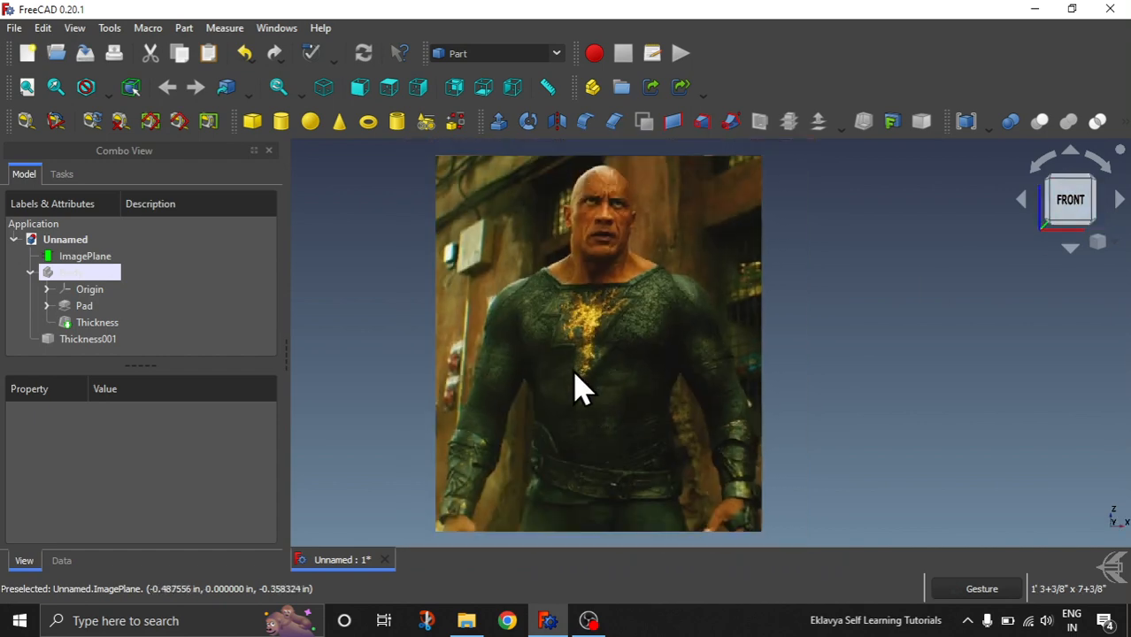
Show the copied bolt again and compare it with the suit in the front view.
click(89, 339)
key(space)
click(876, 390)
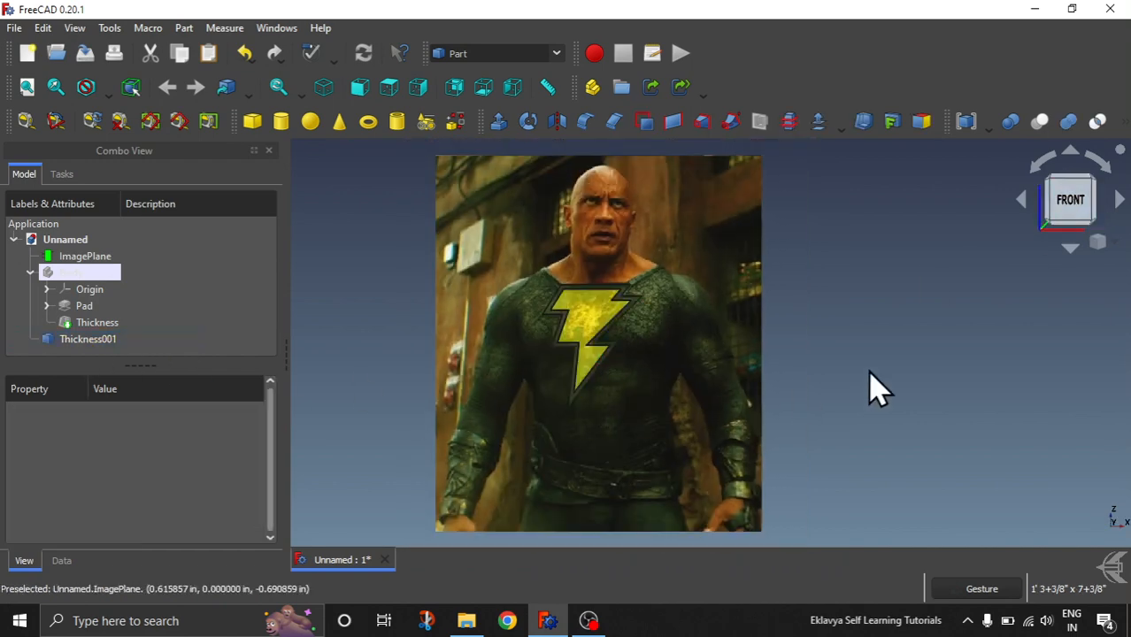
scroll(843, 314, down, 1)
scroll(704, 317, up, 1)
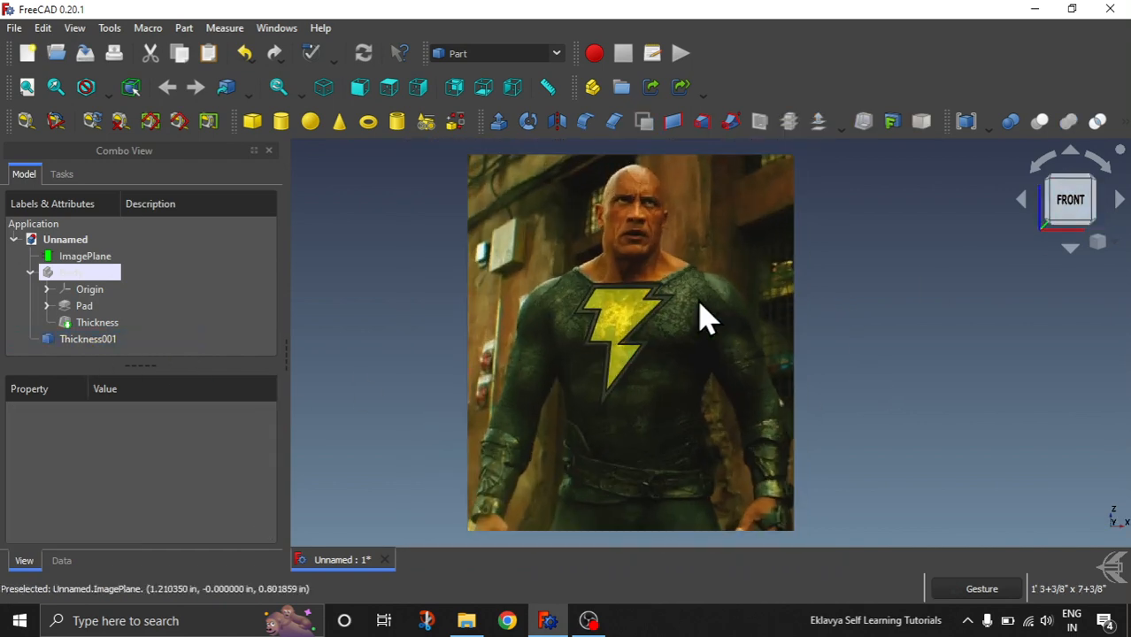